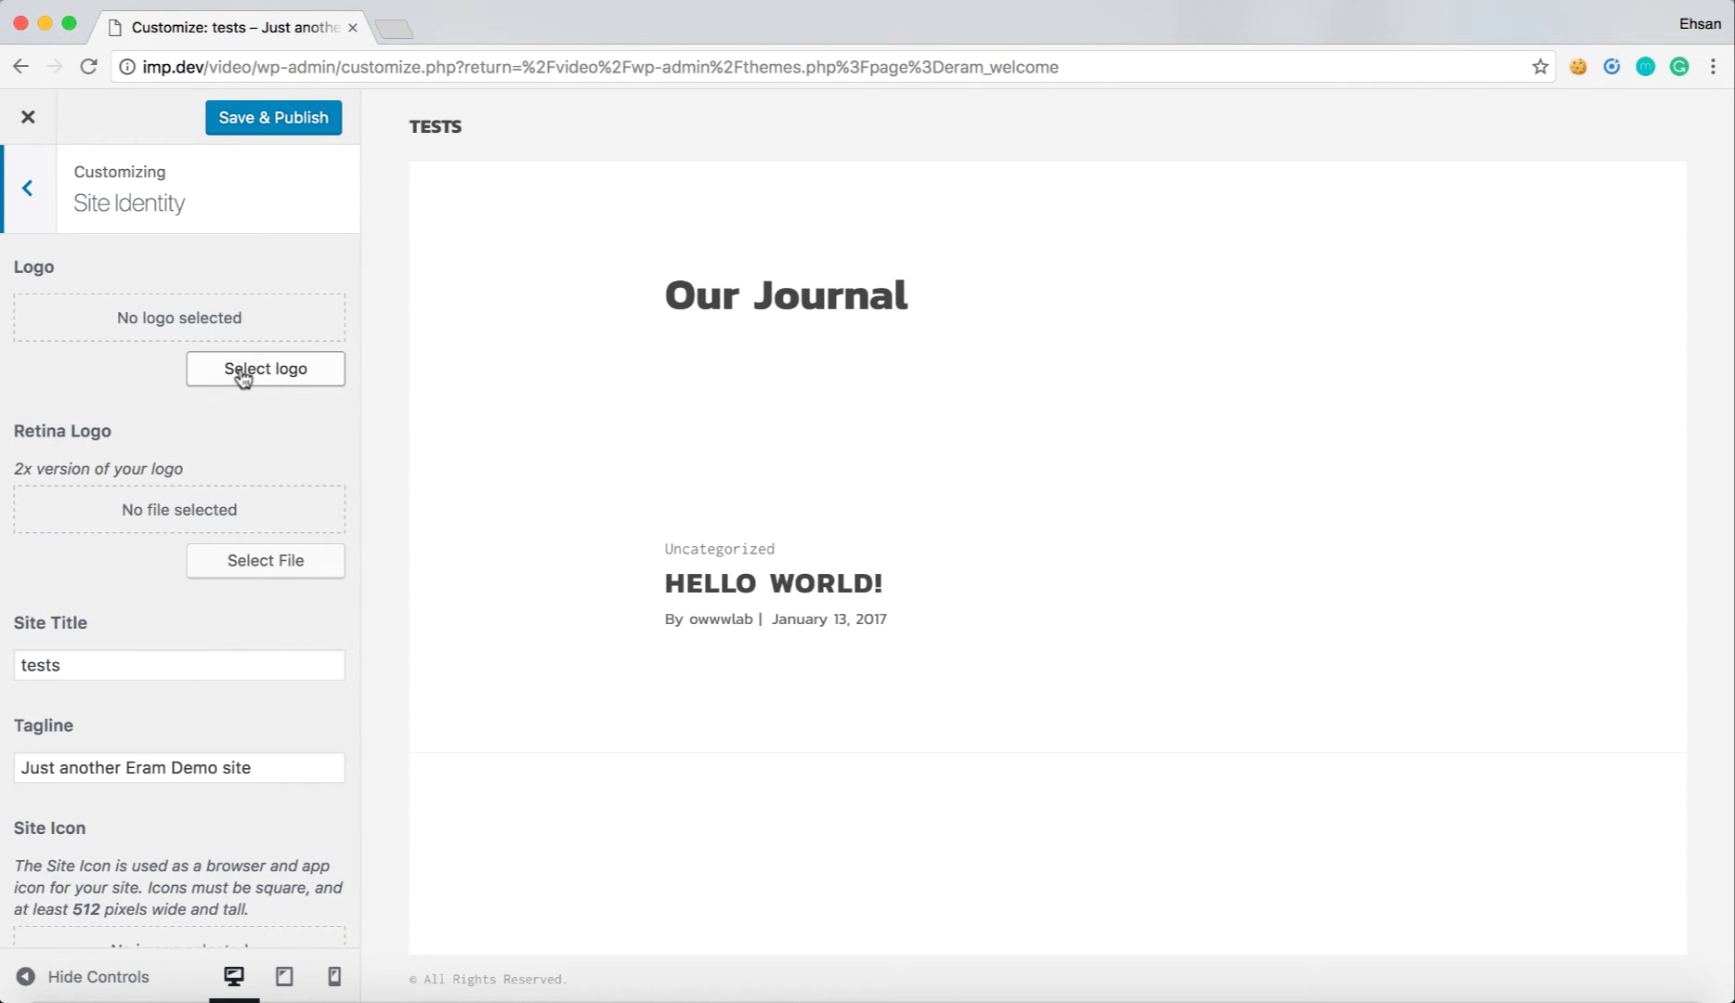
click(243, 371)
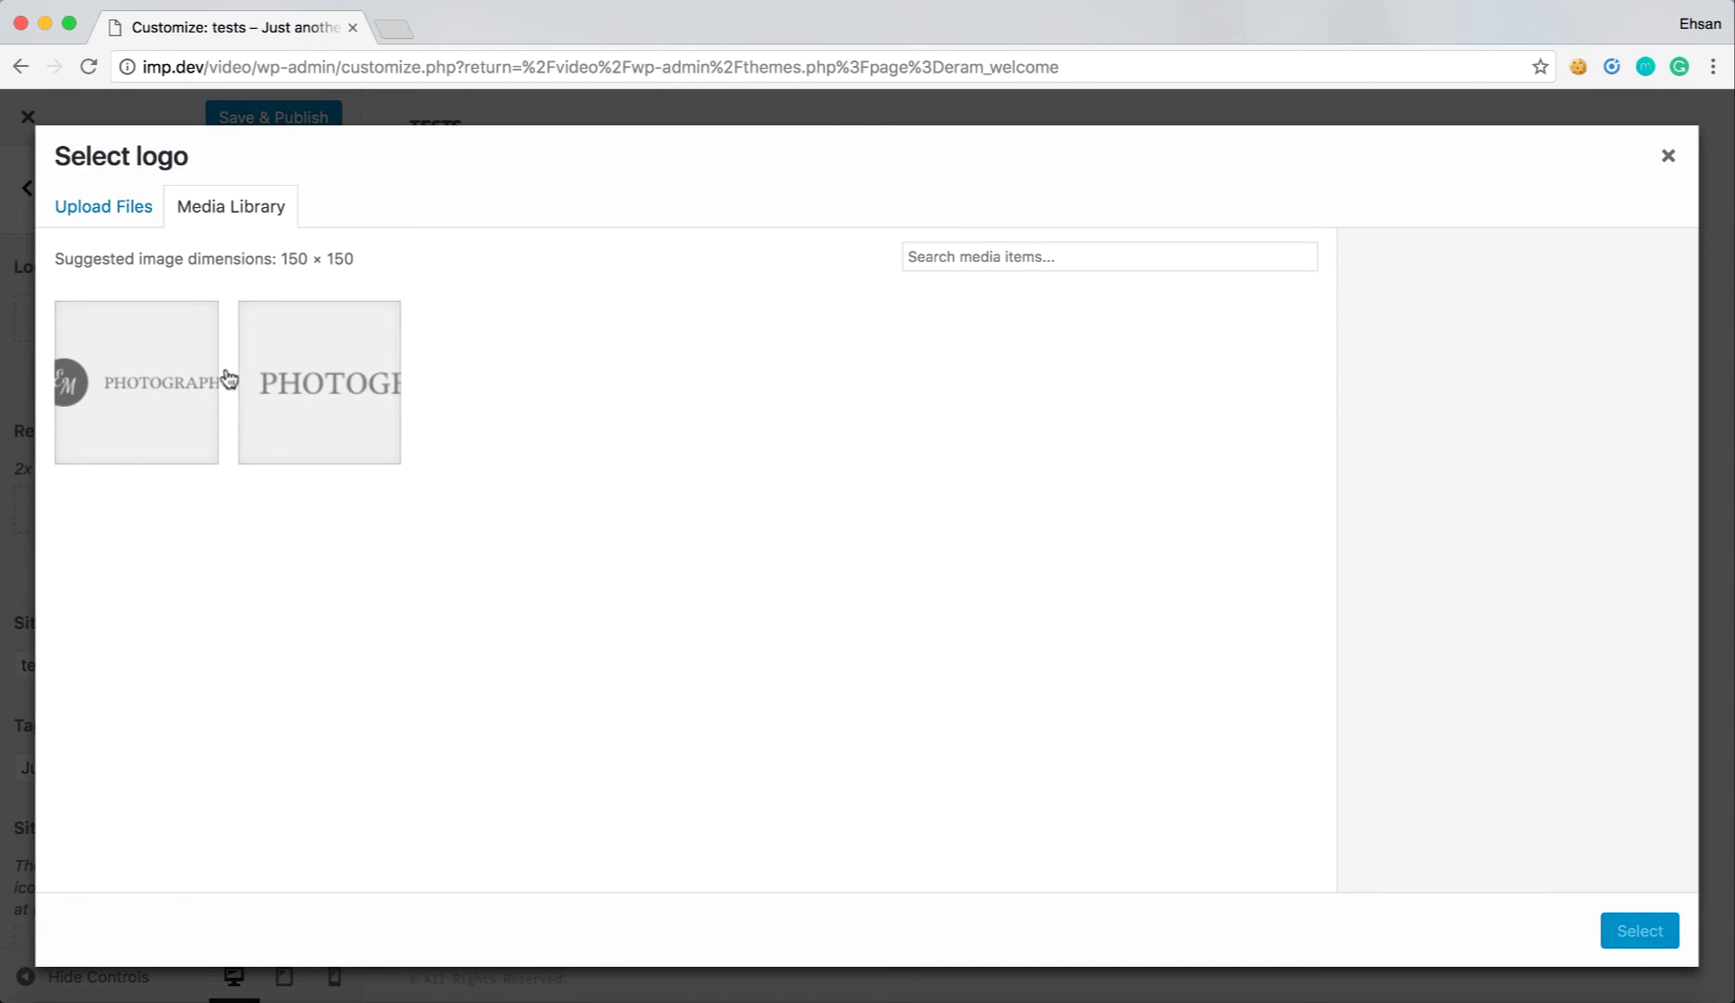
click(181, 378)
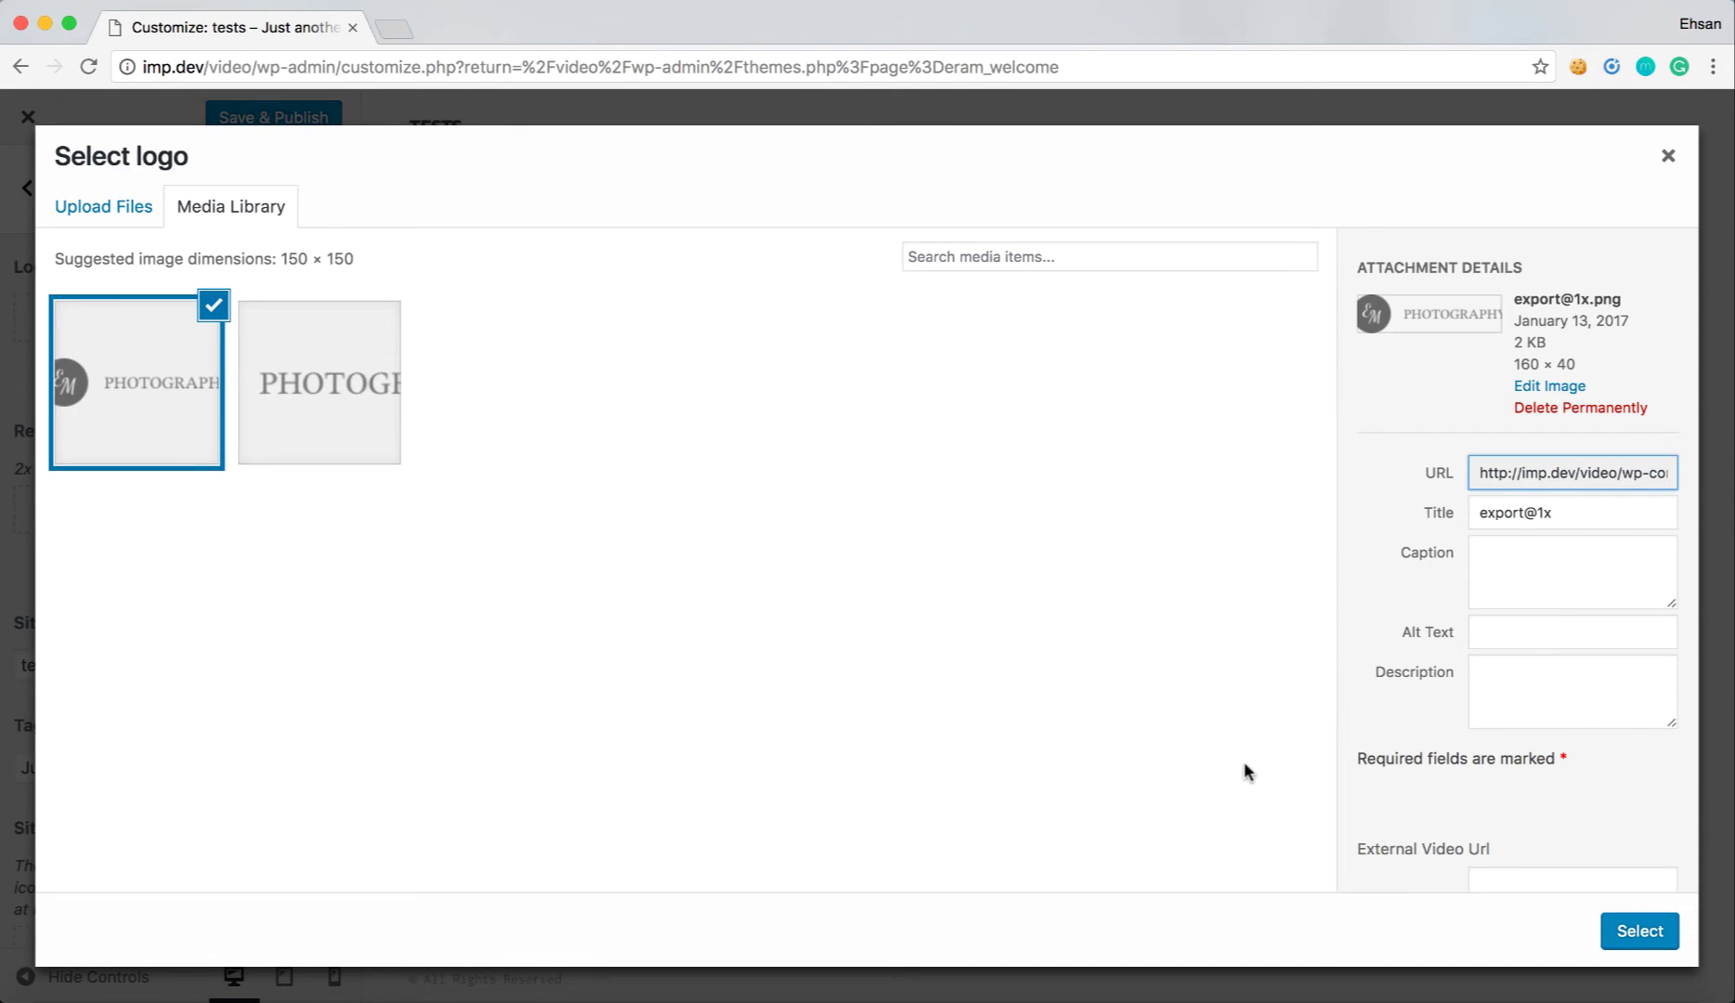
click(1661, 940)
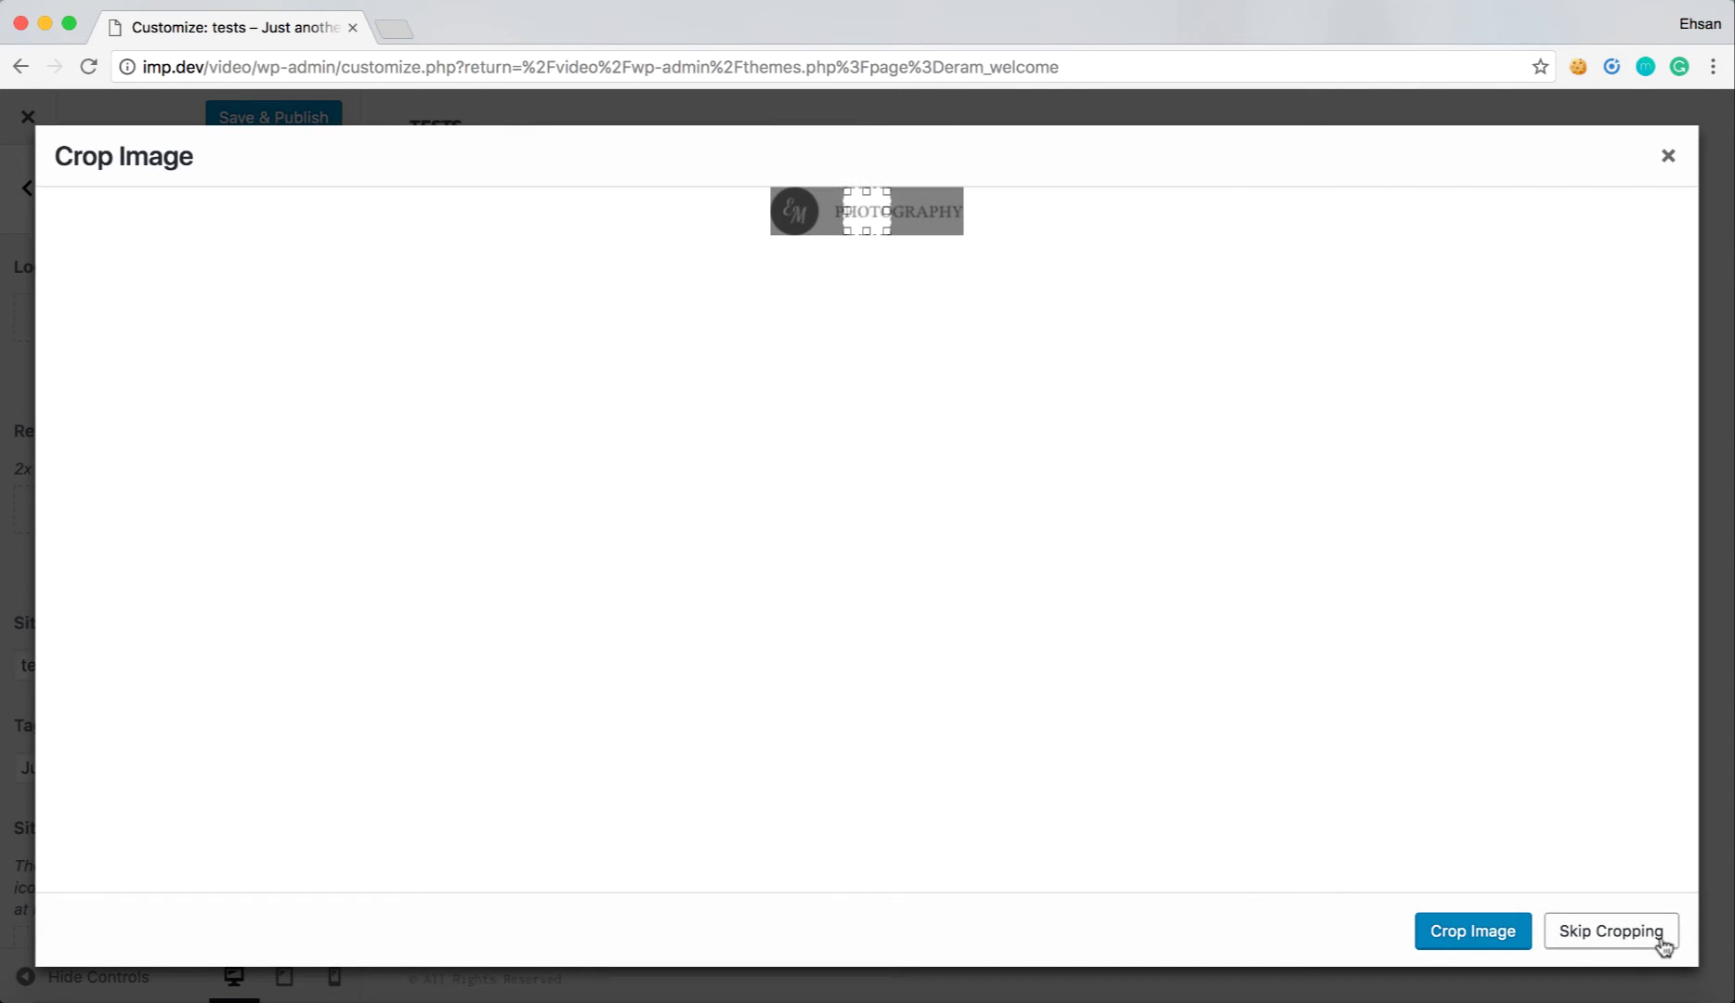
click(1608, 933)
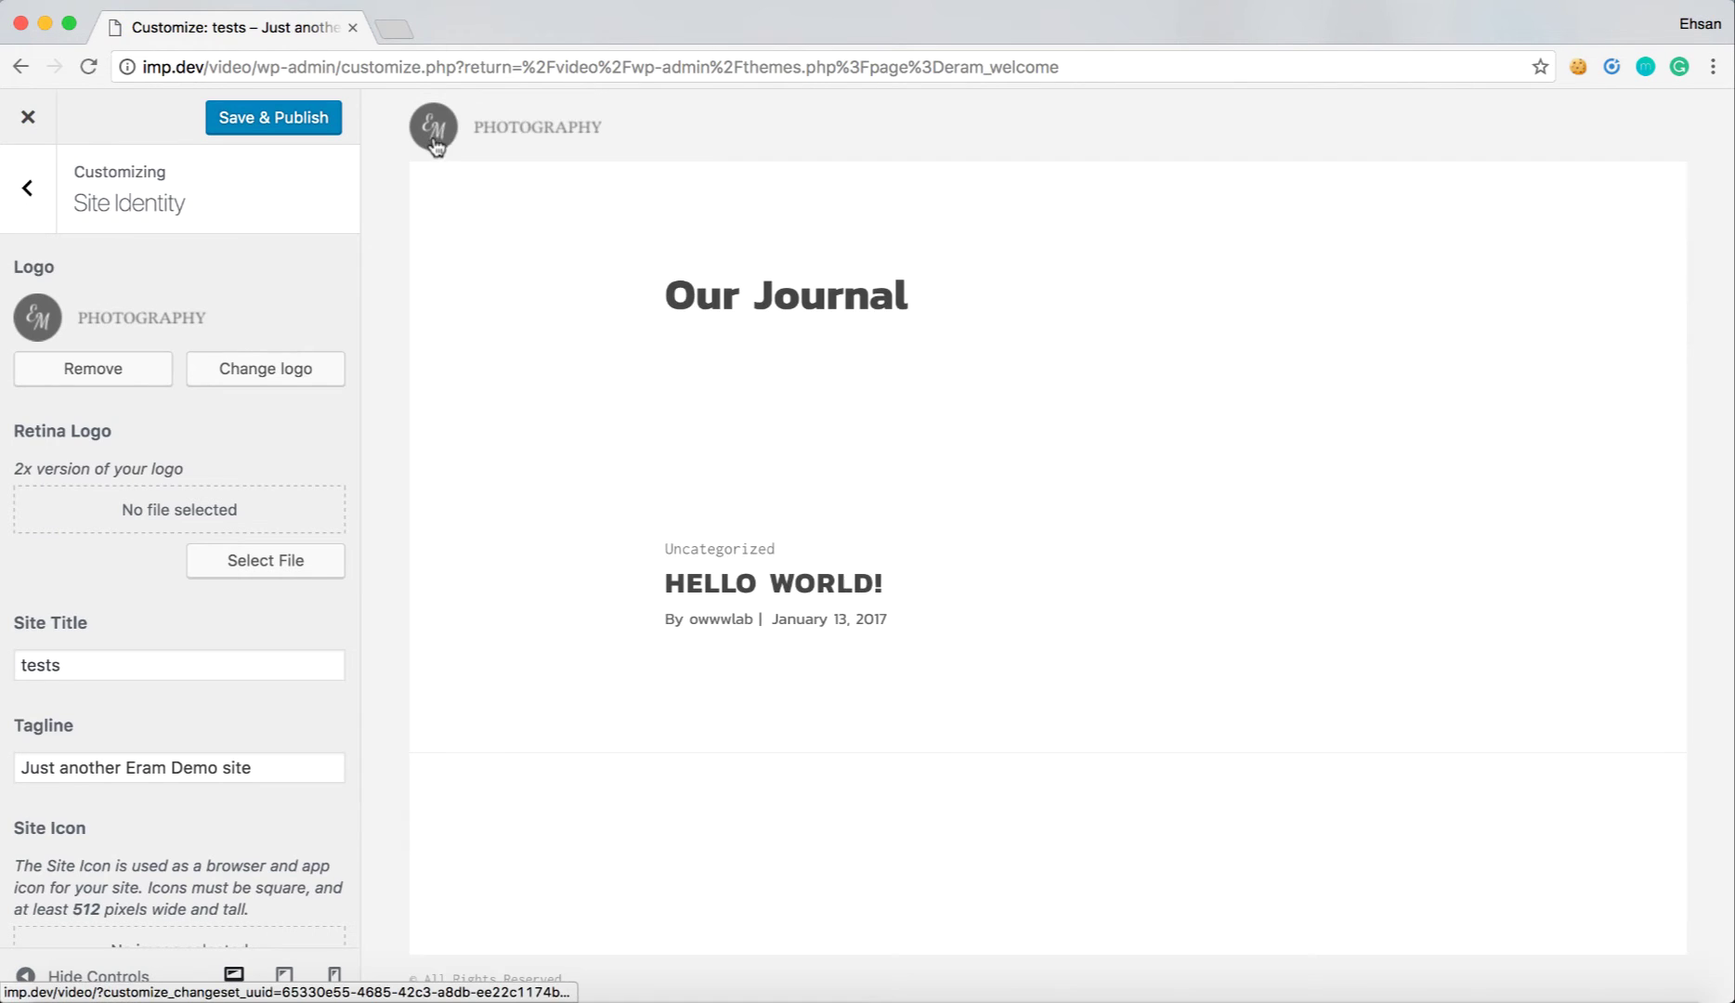
- Set the retina logo to export.png from the media library and publish the site identity changes
click(240, 559)
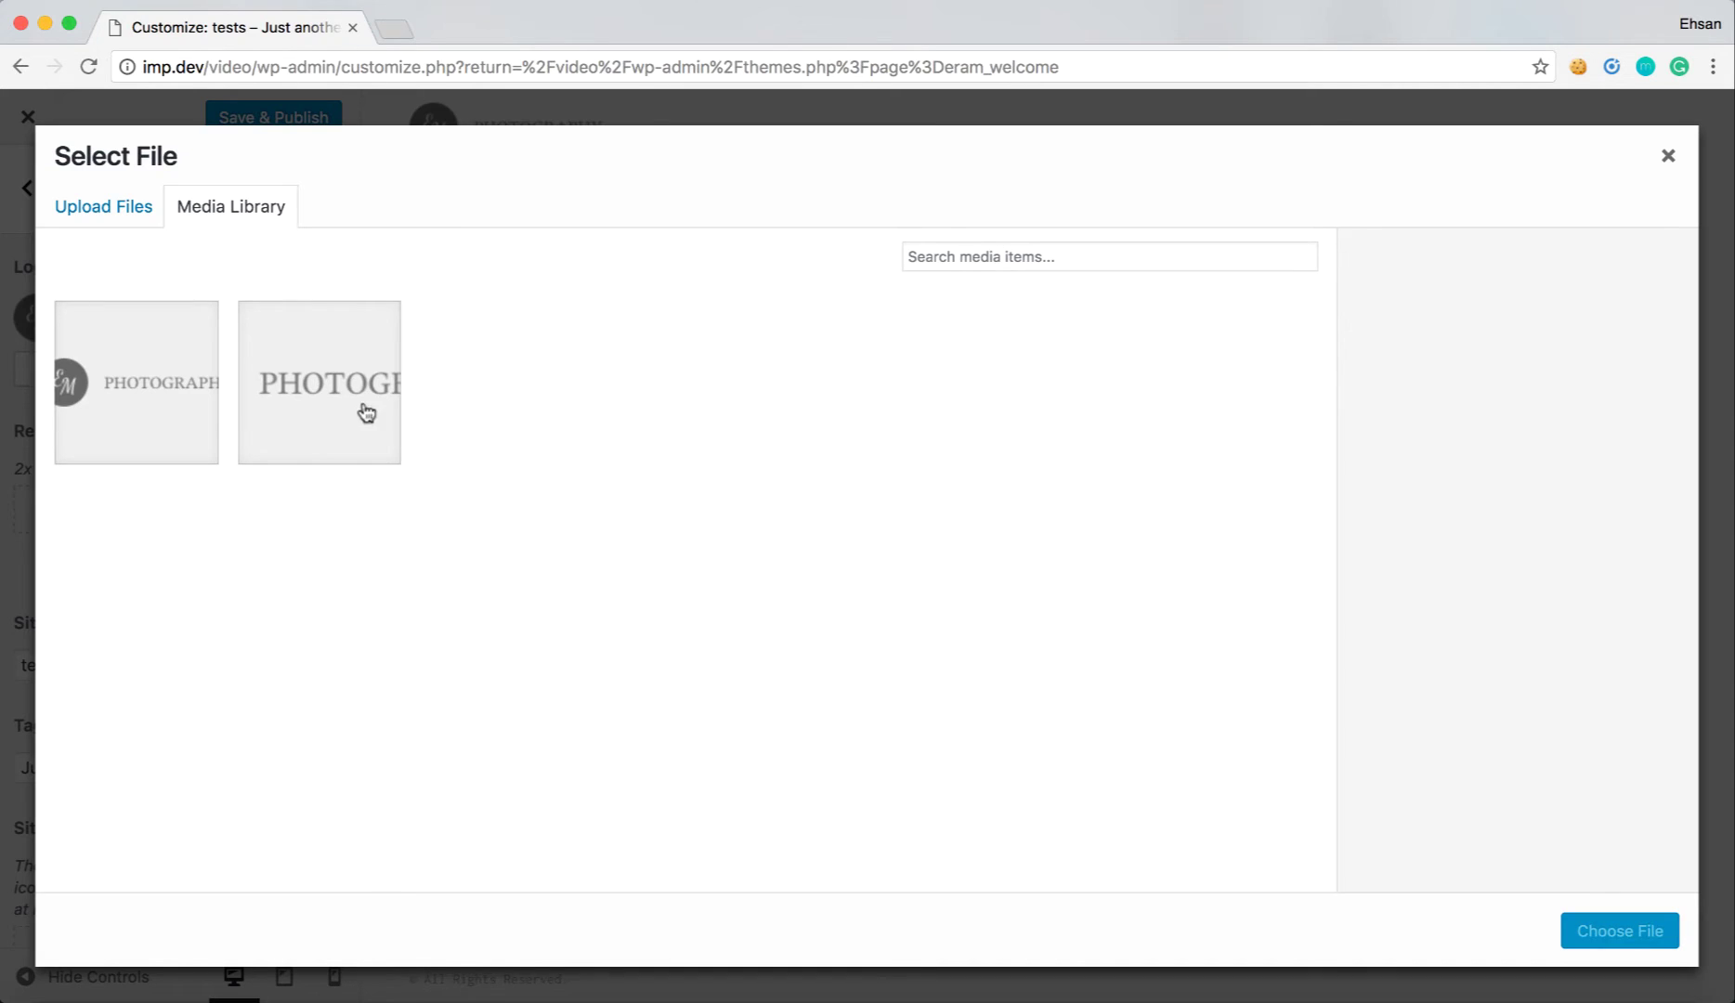
click(367, 413)
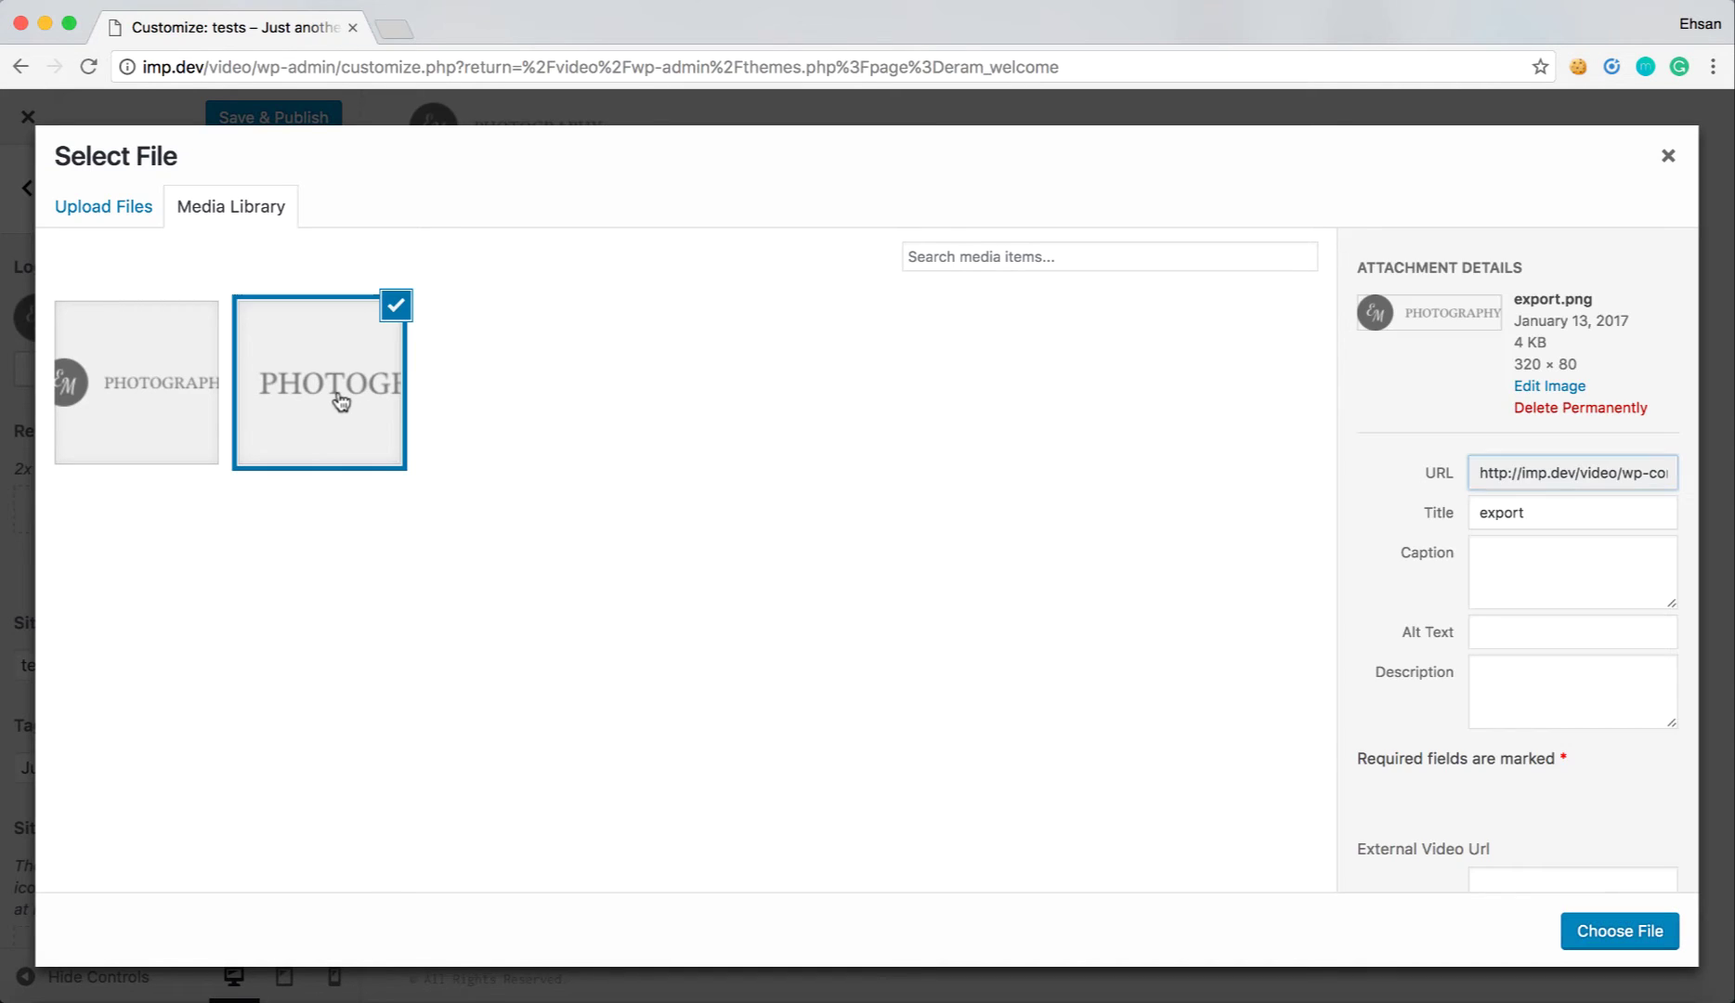
click(1618, 927)
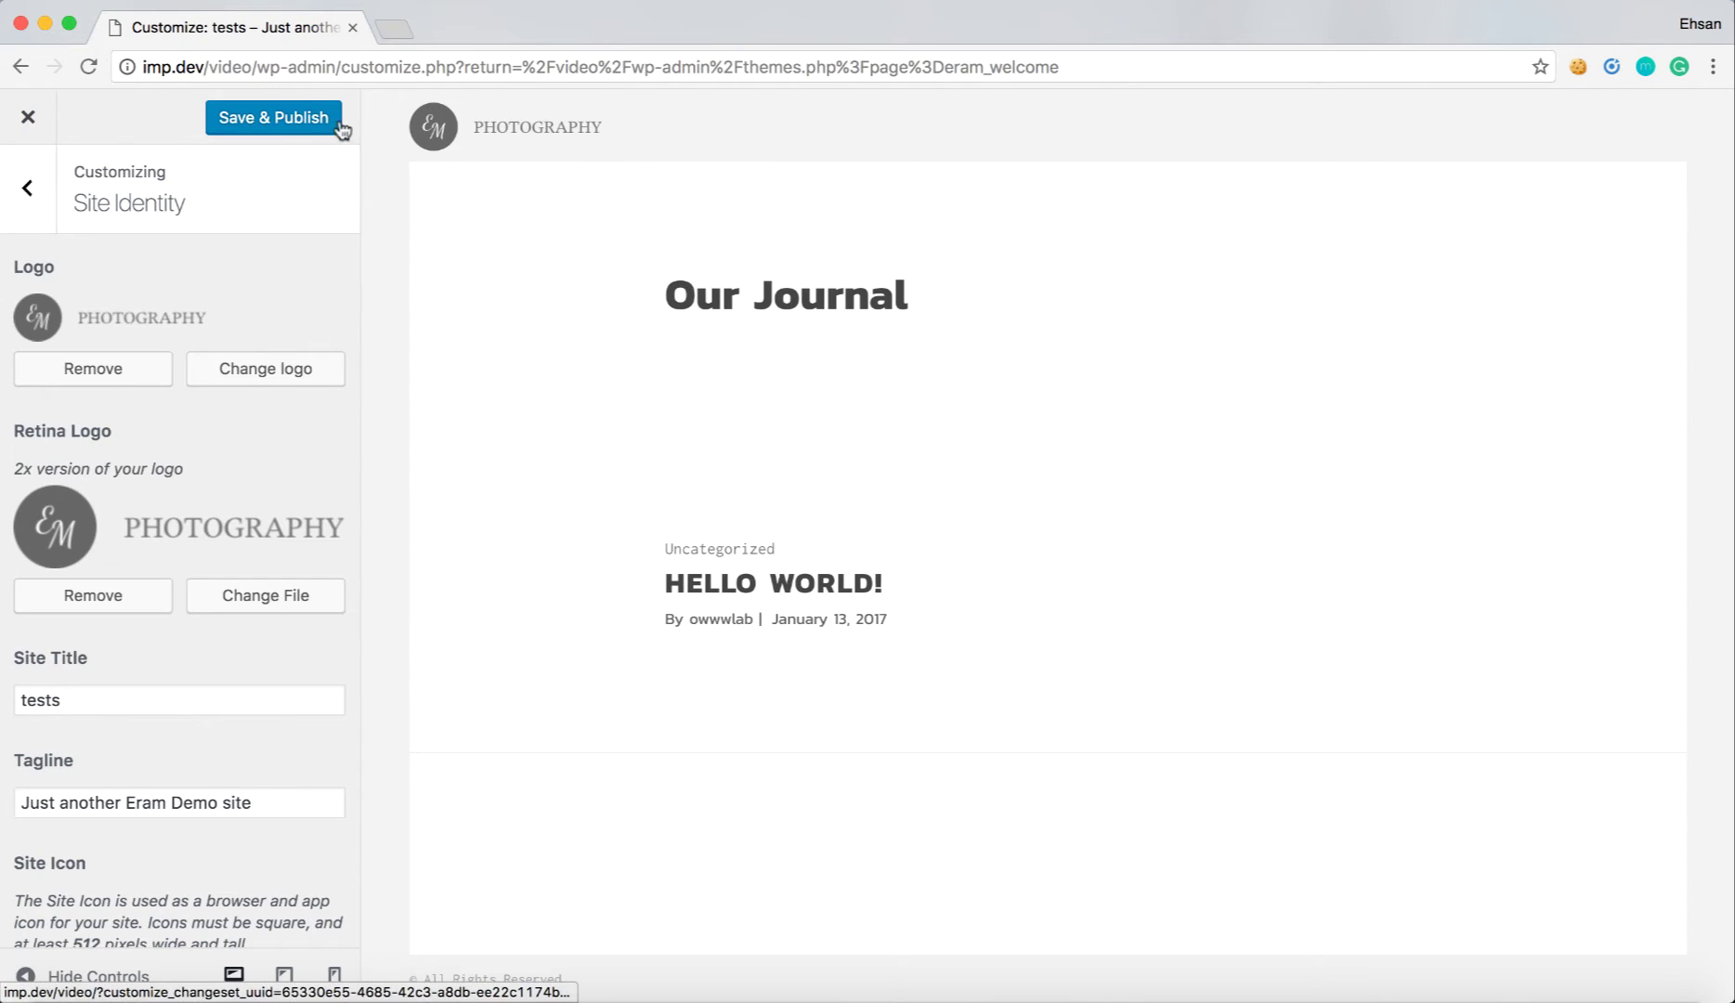
click(269, 121)
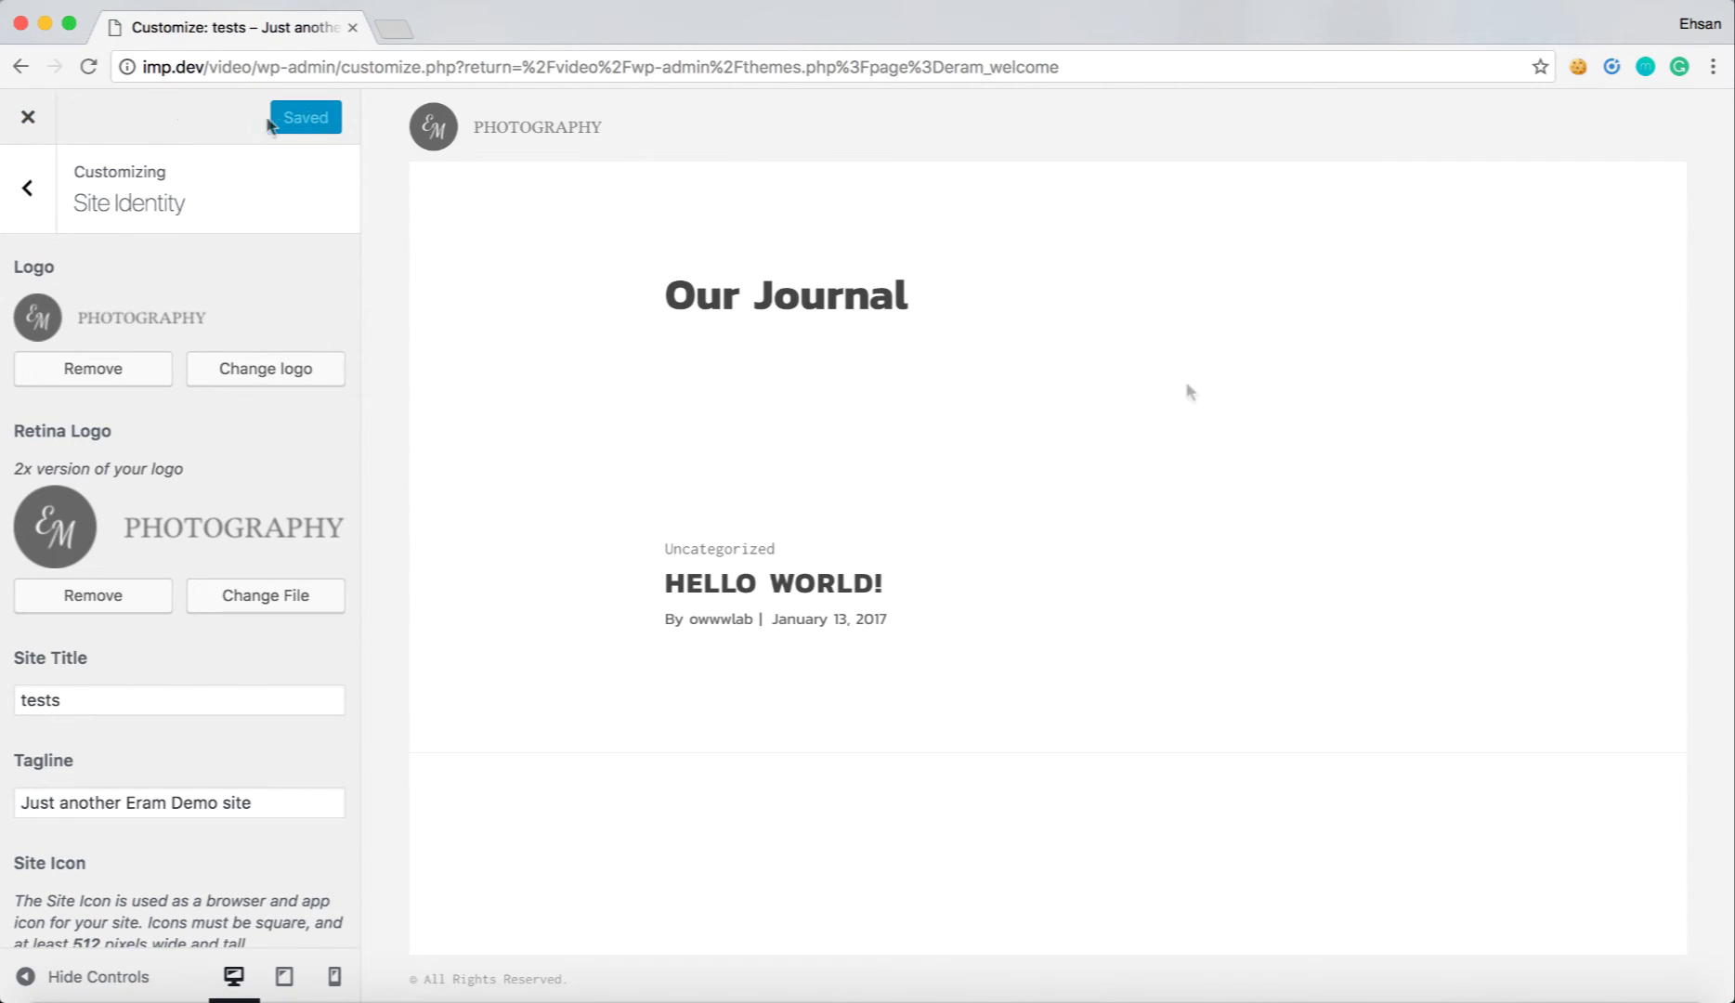
click(28, 188)
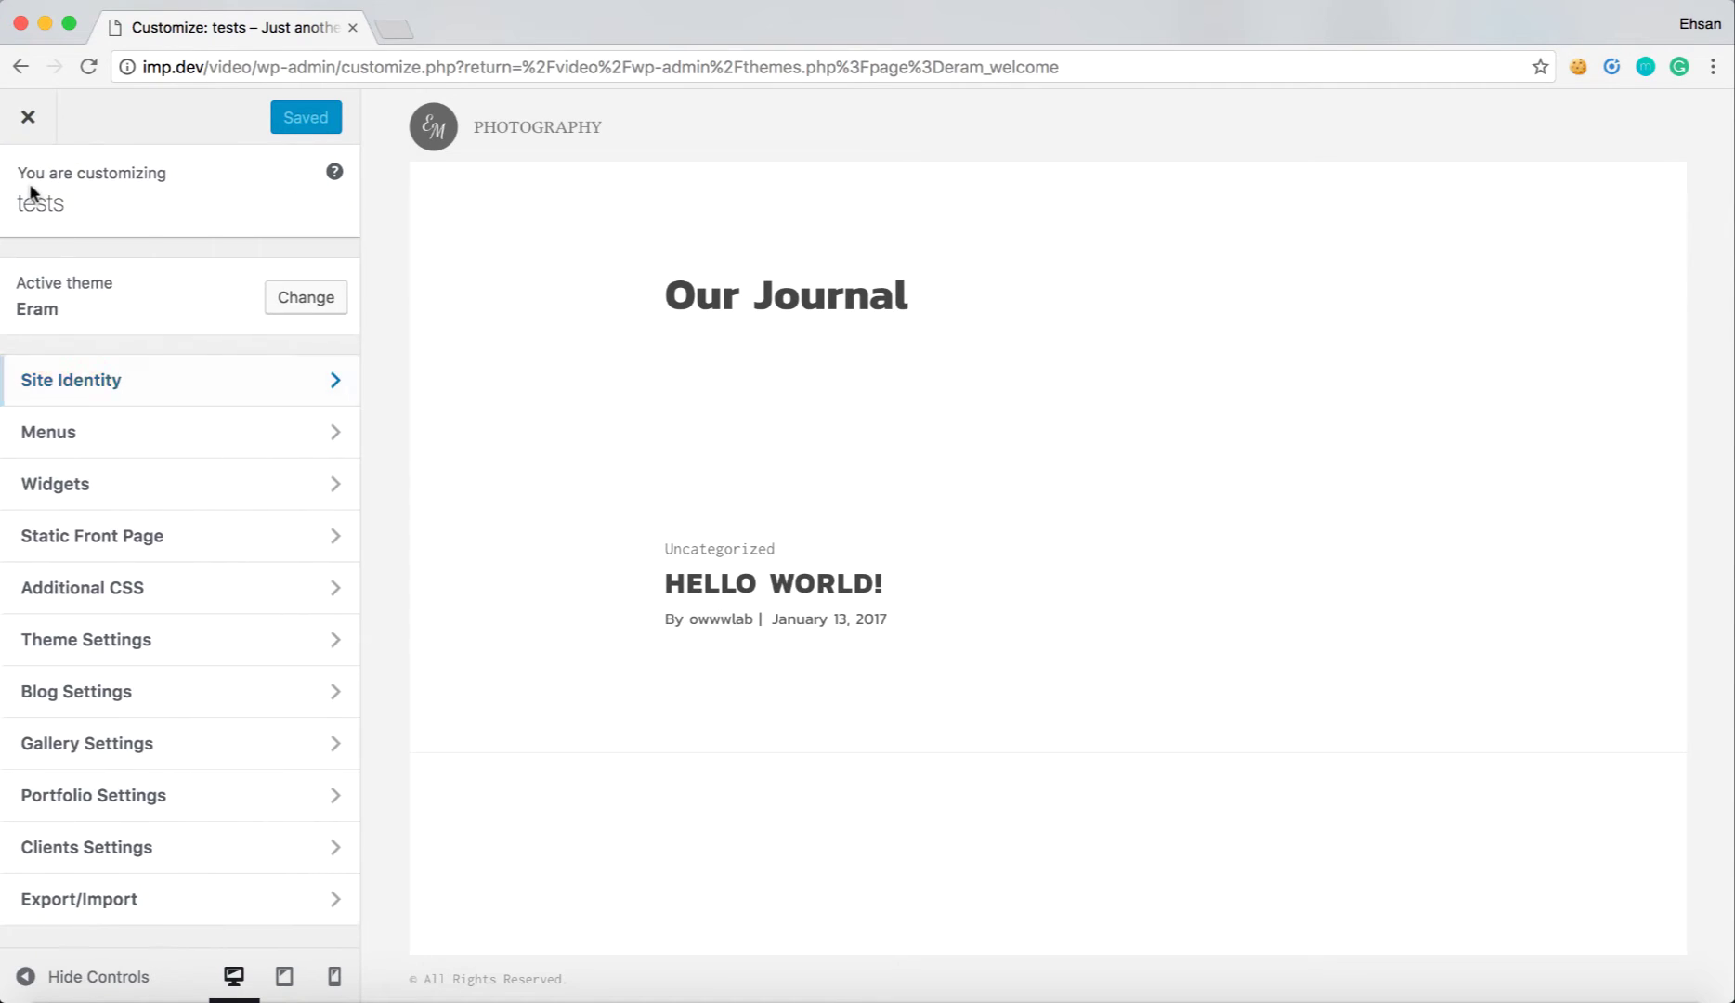
- Make the front page display a static page, choose Home as that page, and publish the change
click(149, 537)
click(118, 405)
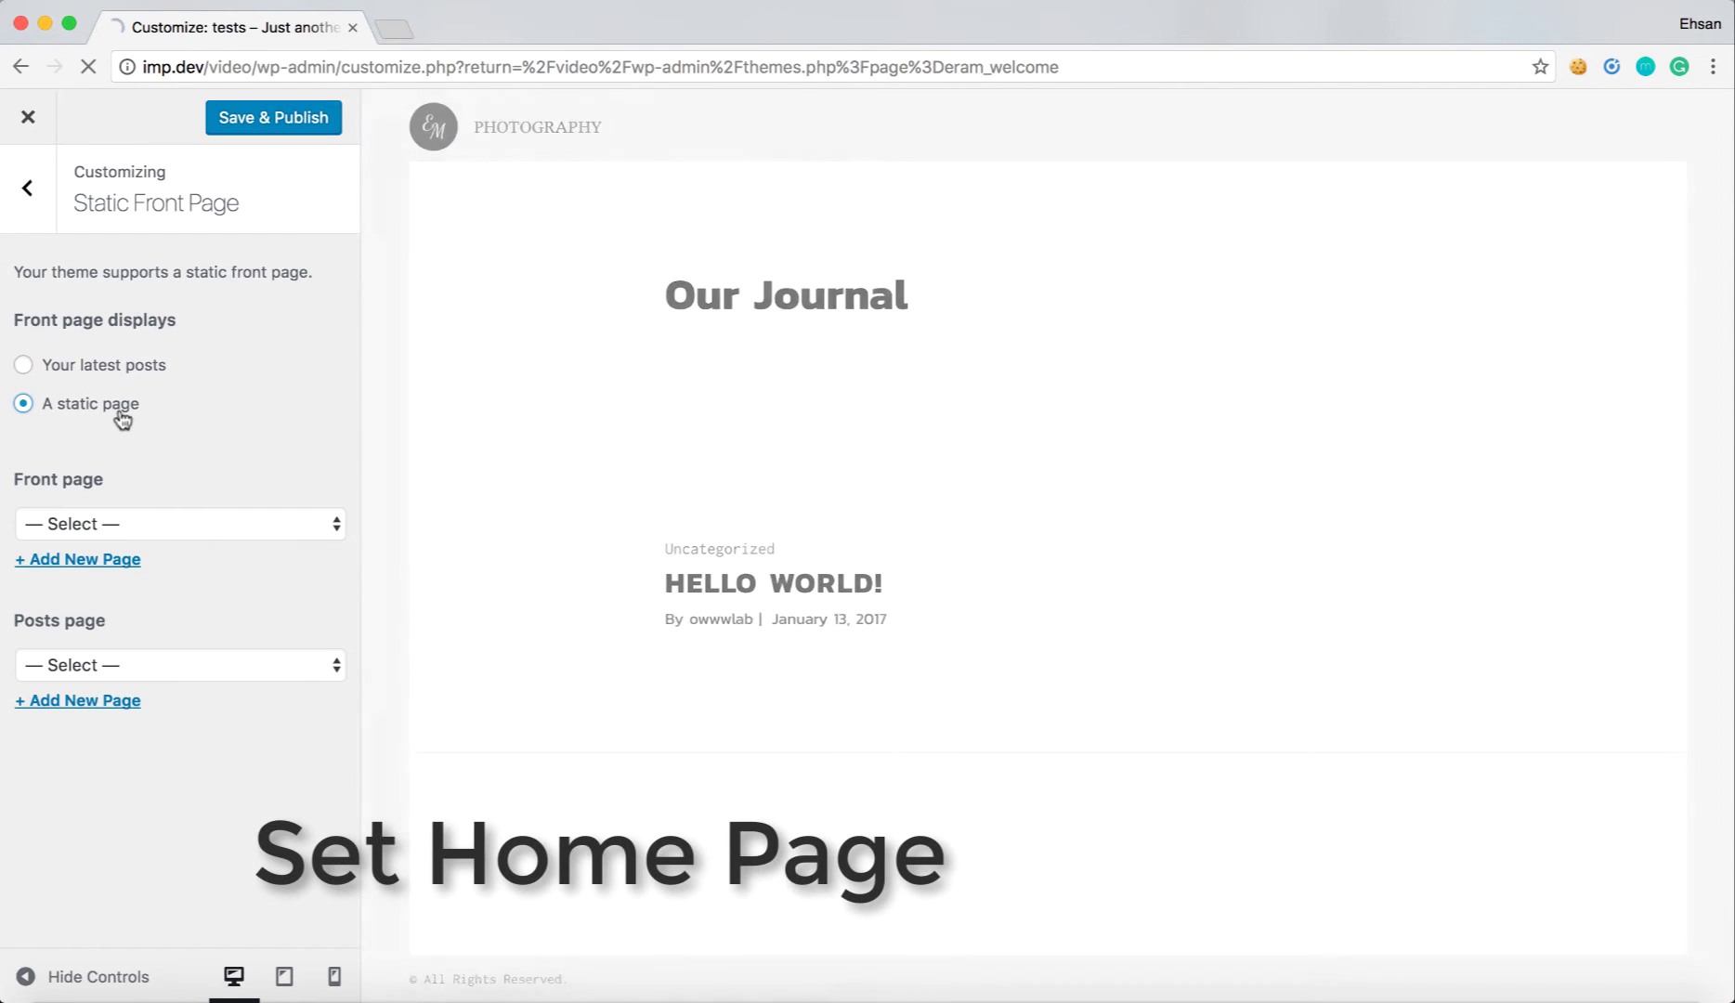
click(202, 524)
click(125, 570)
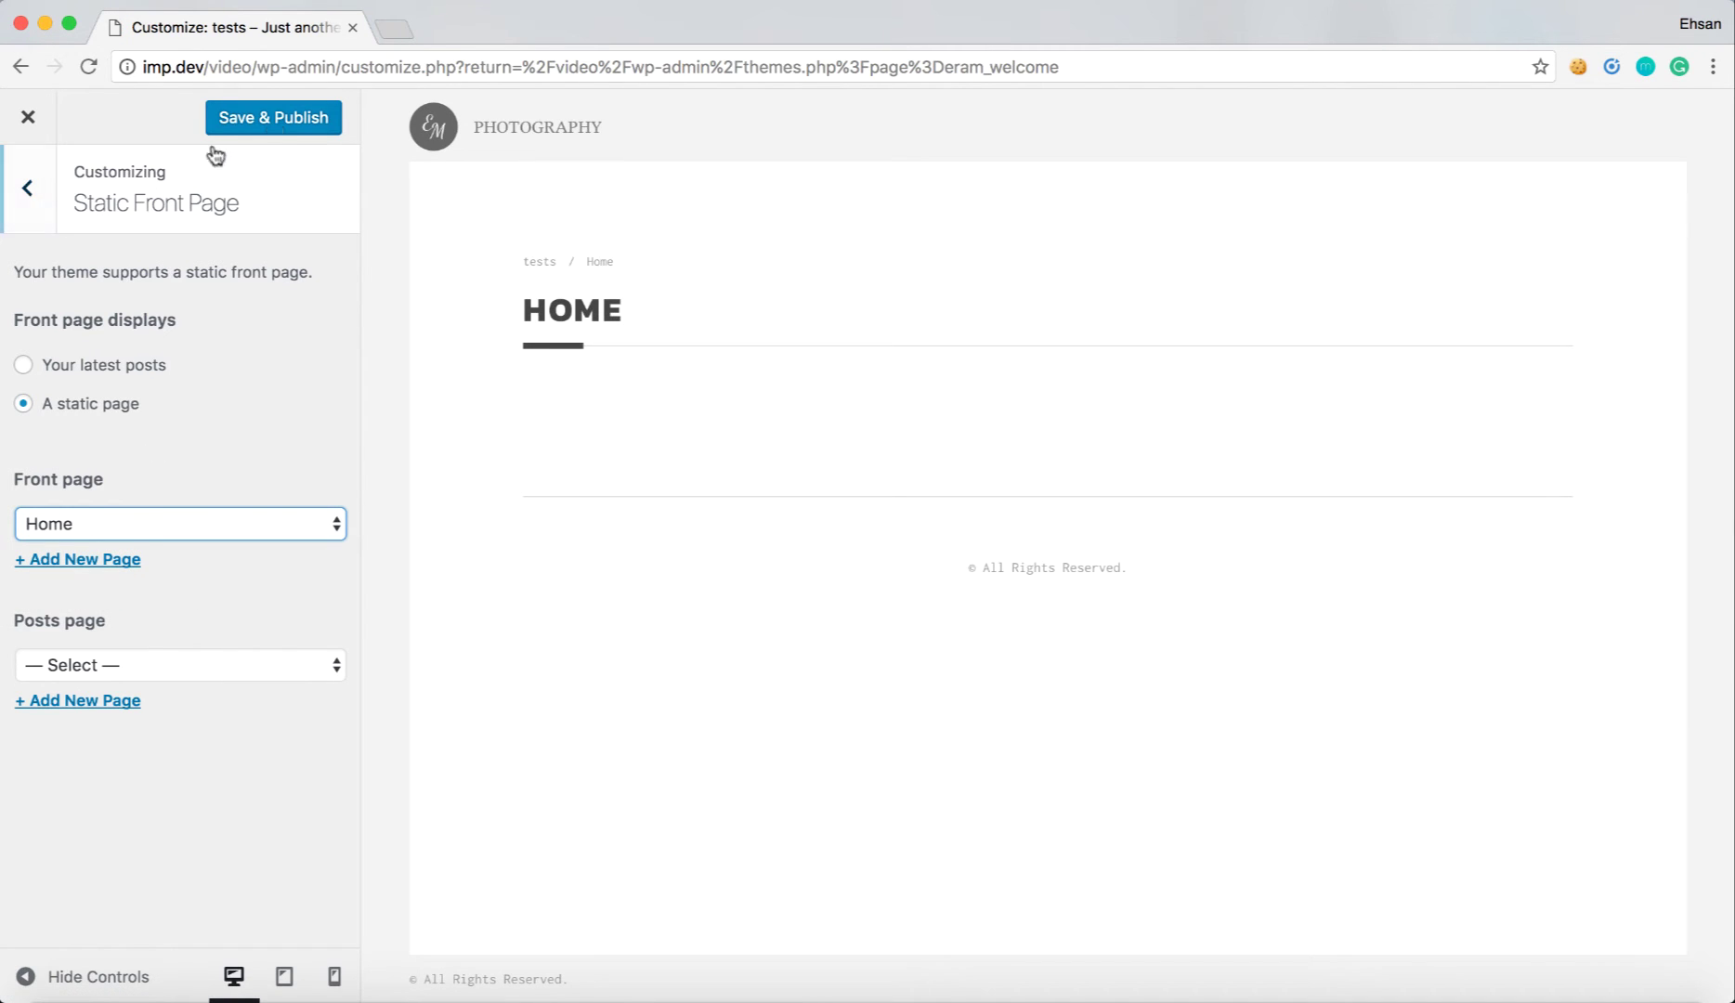
click(285, 120)
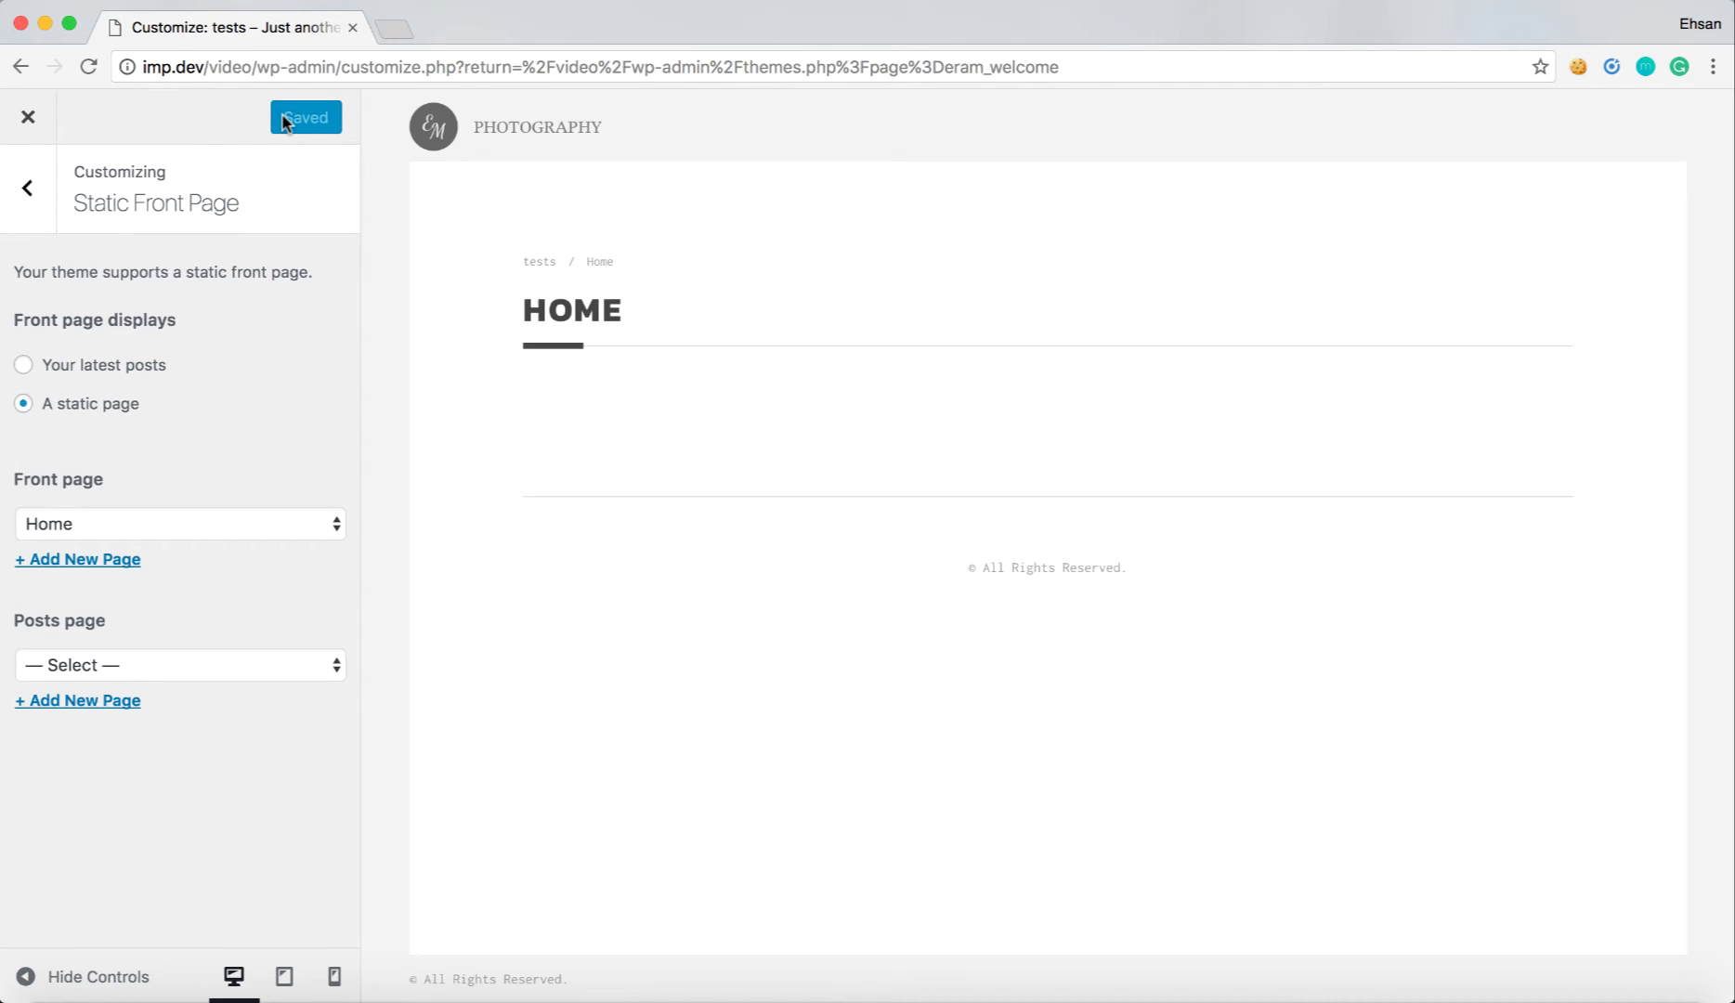
click(37, 187)
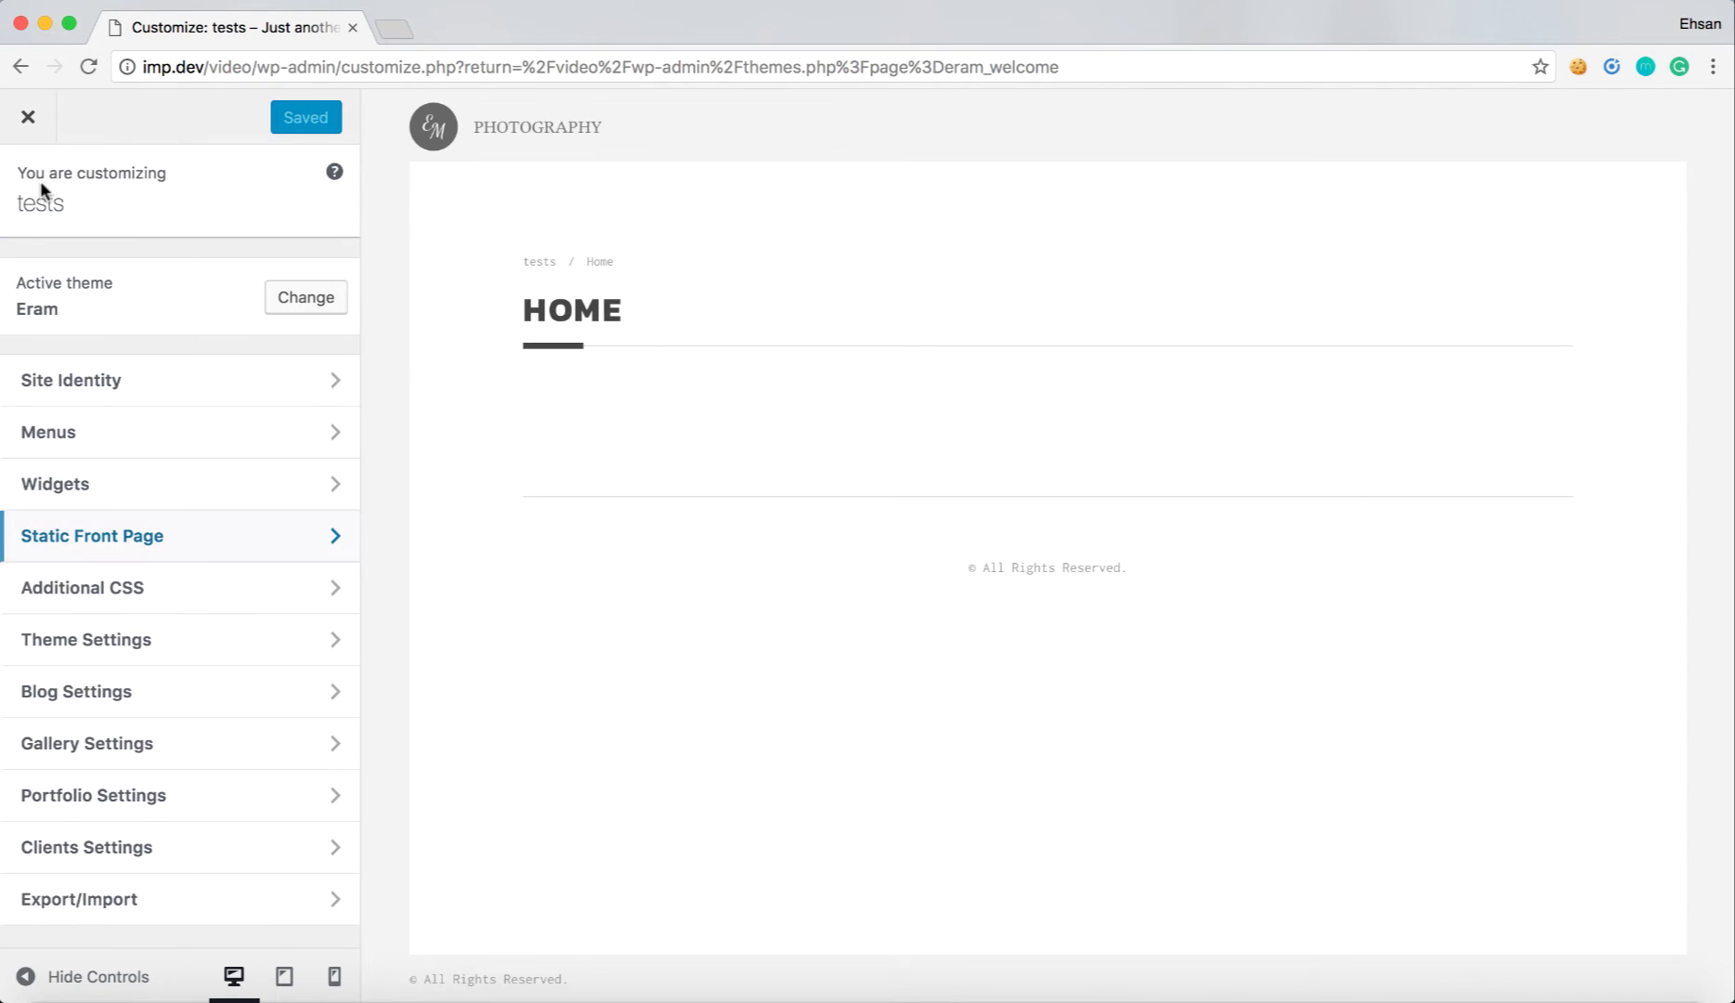
- Create a menu named "main menu" and assign it to the Primary Menu location
click(205, 444)
click(260, 340)
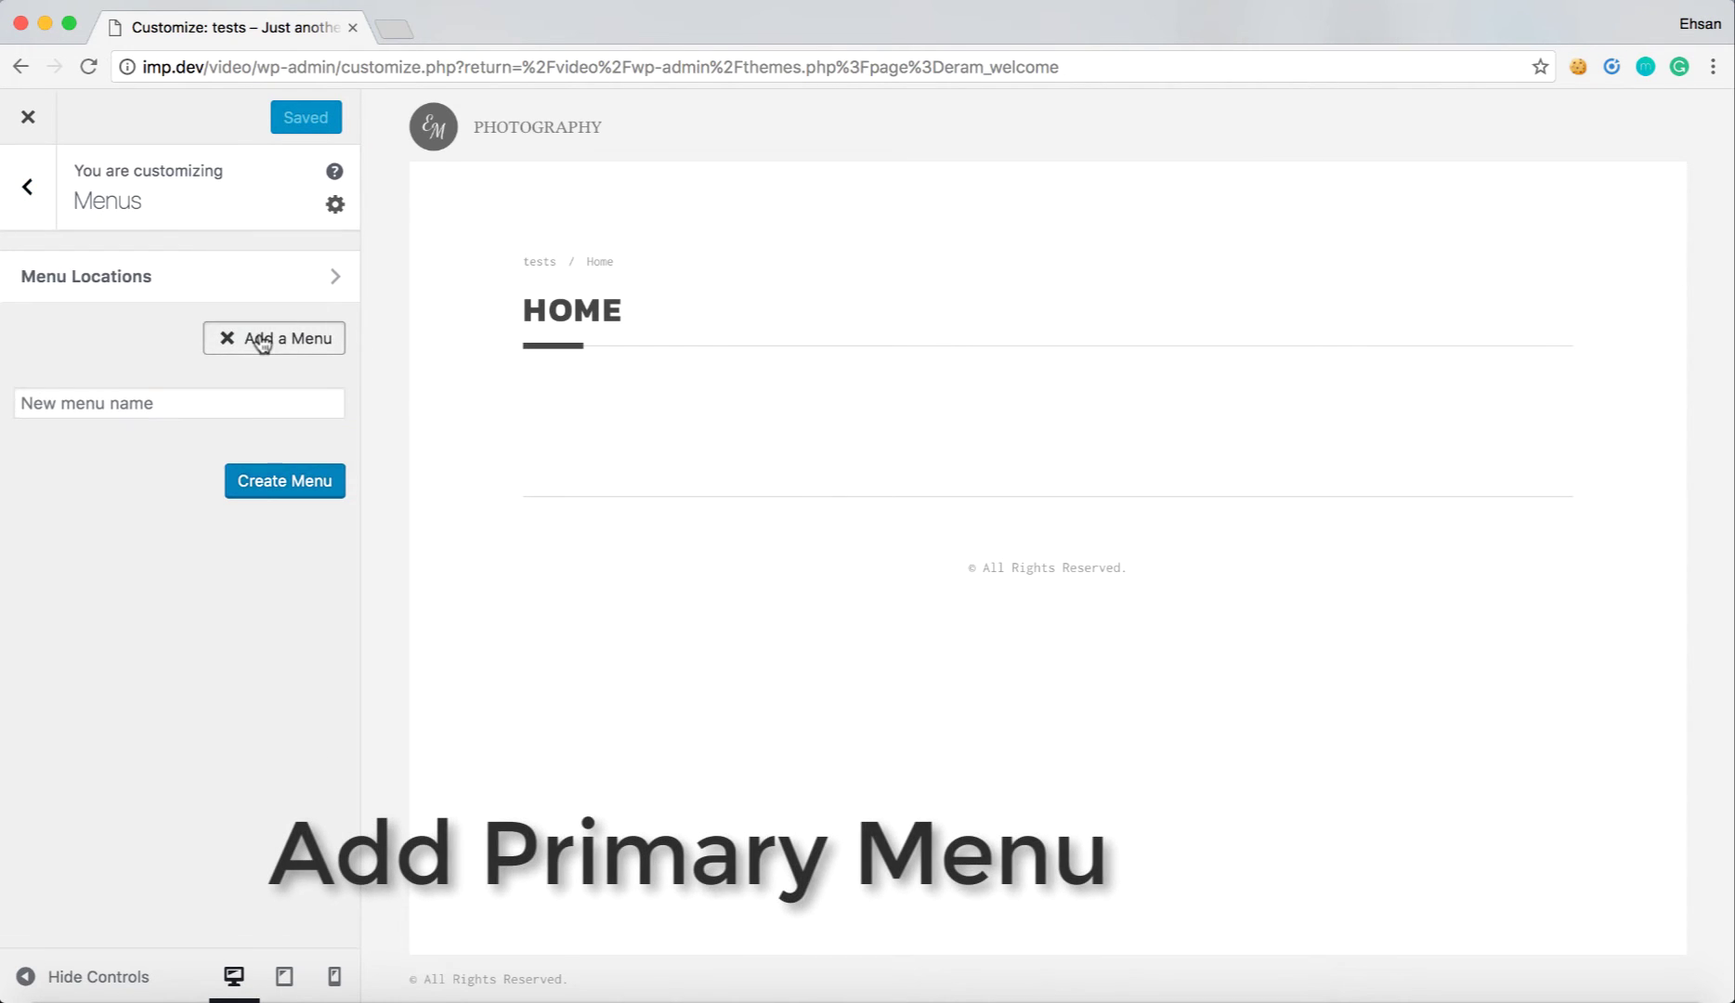
click(224, 405)
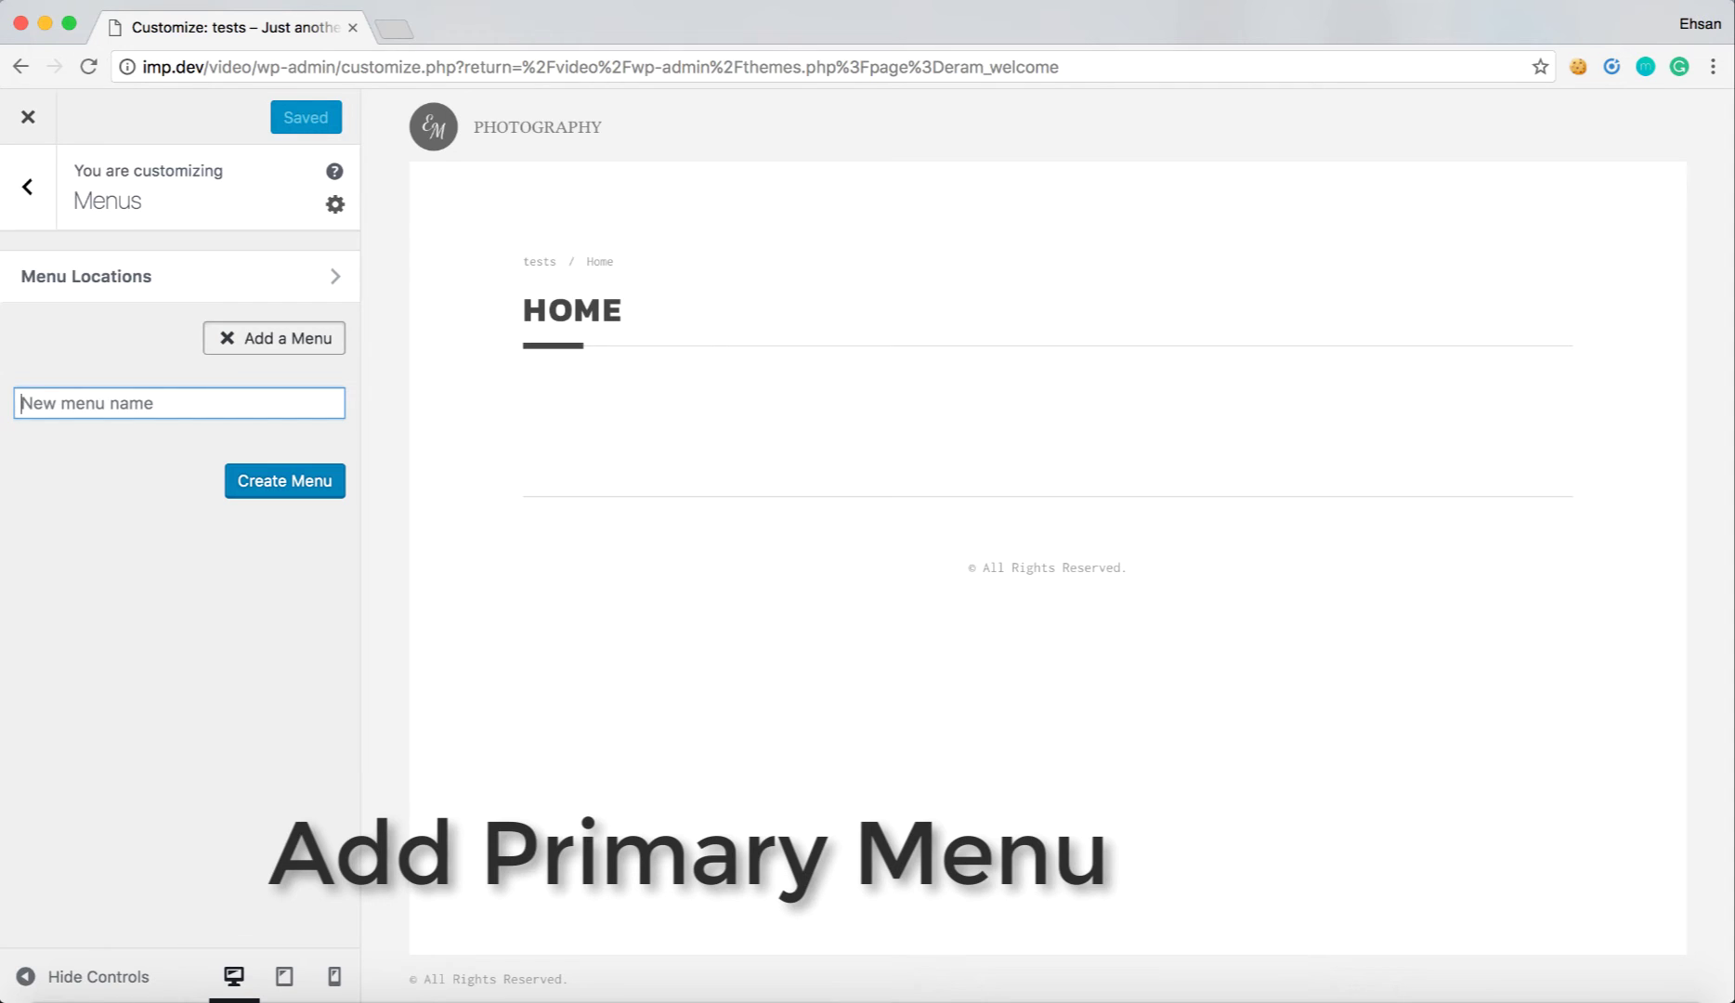
text(main menu)
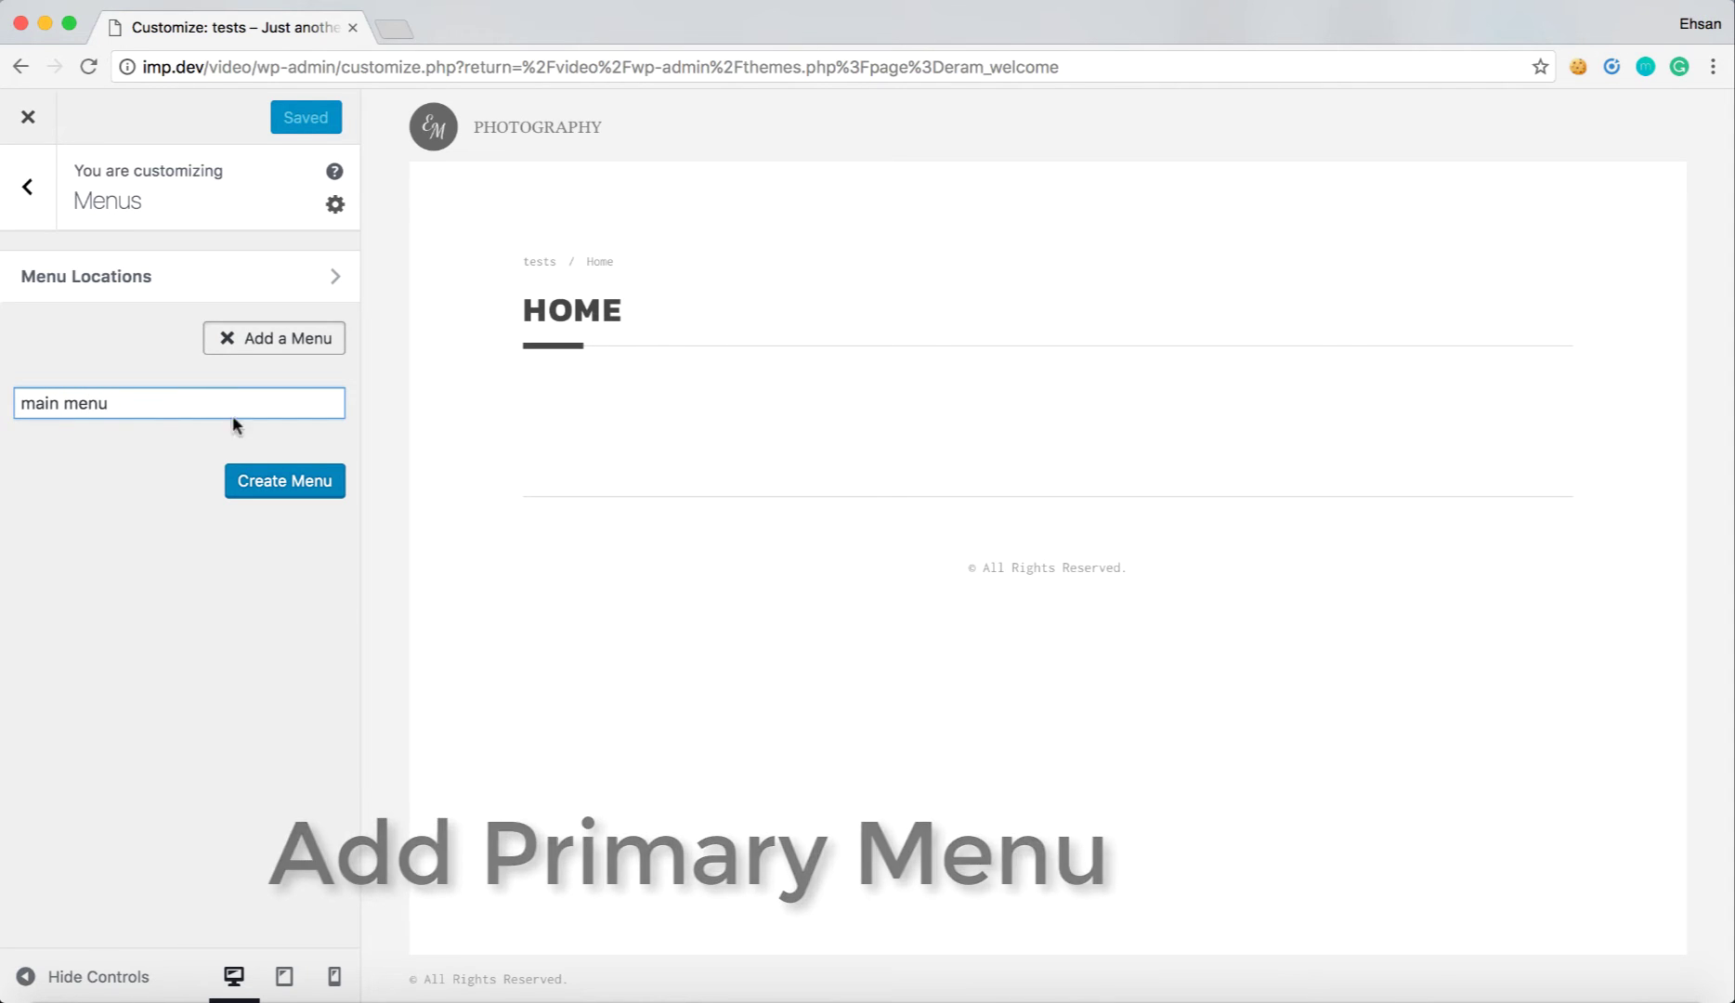
click(316, 481)
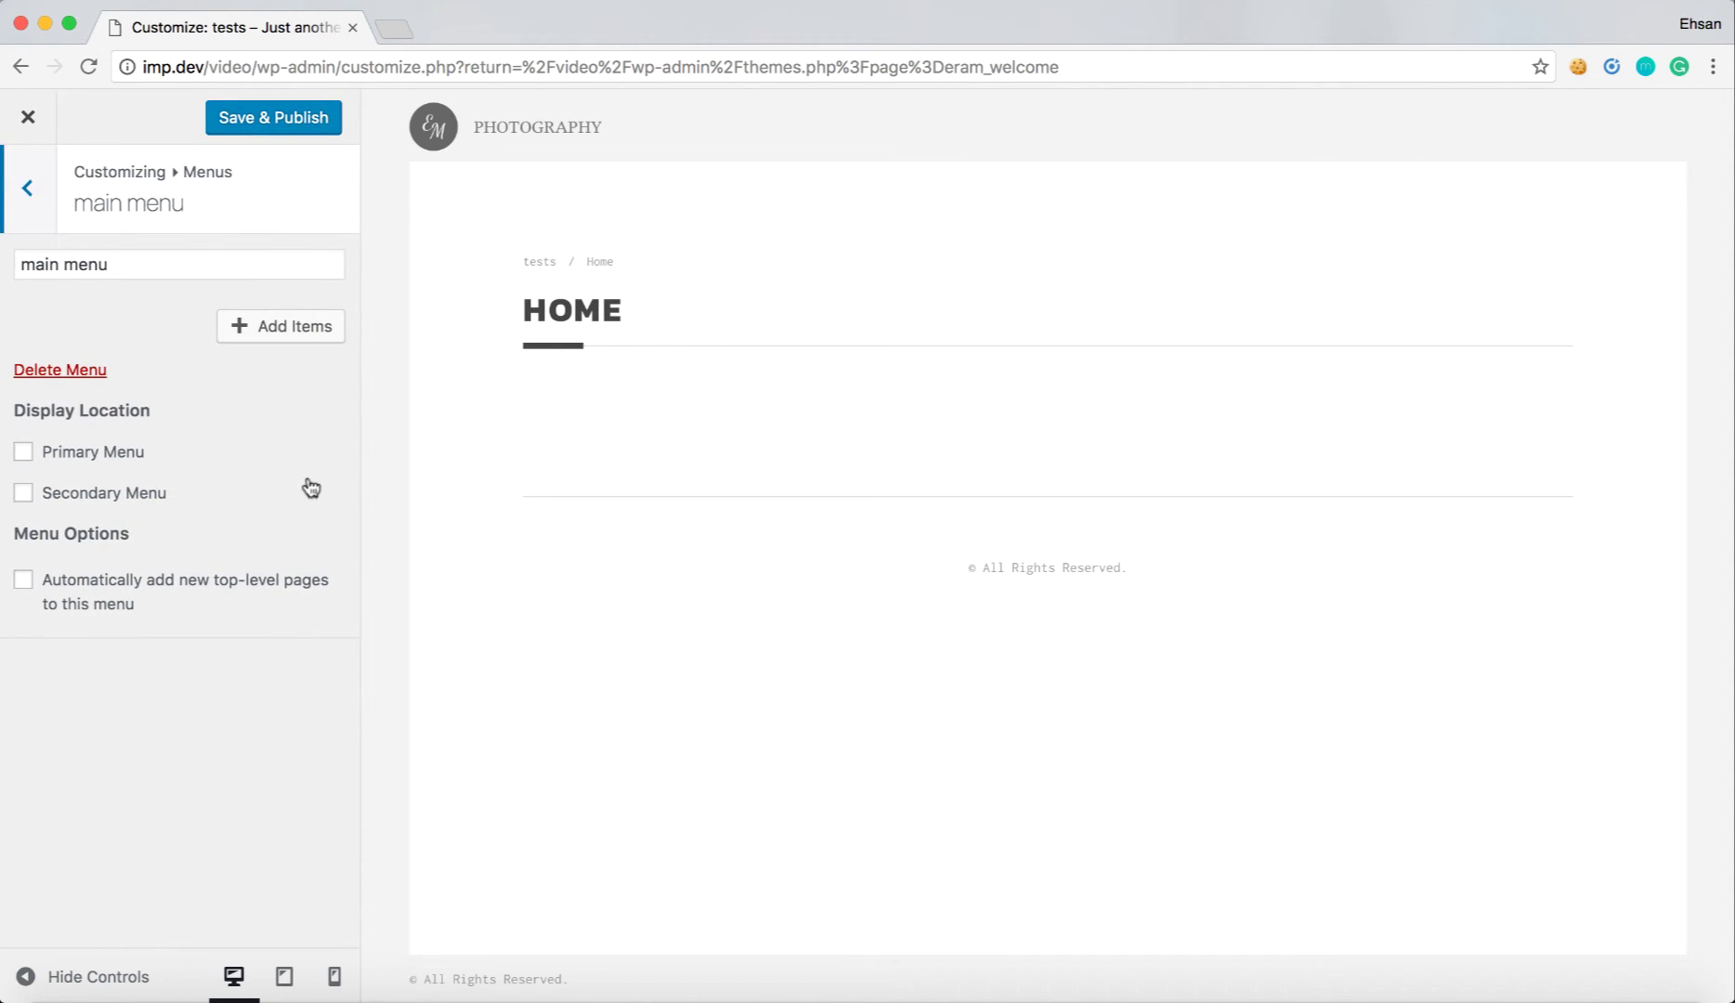
click(128, 461)
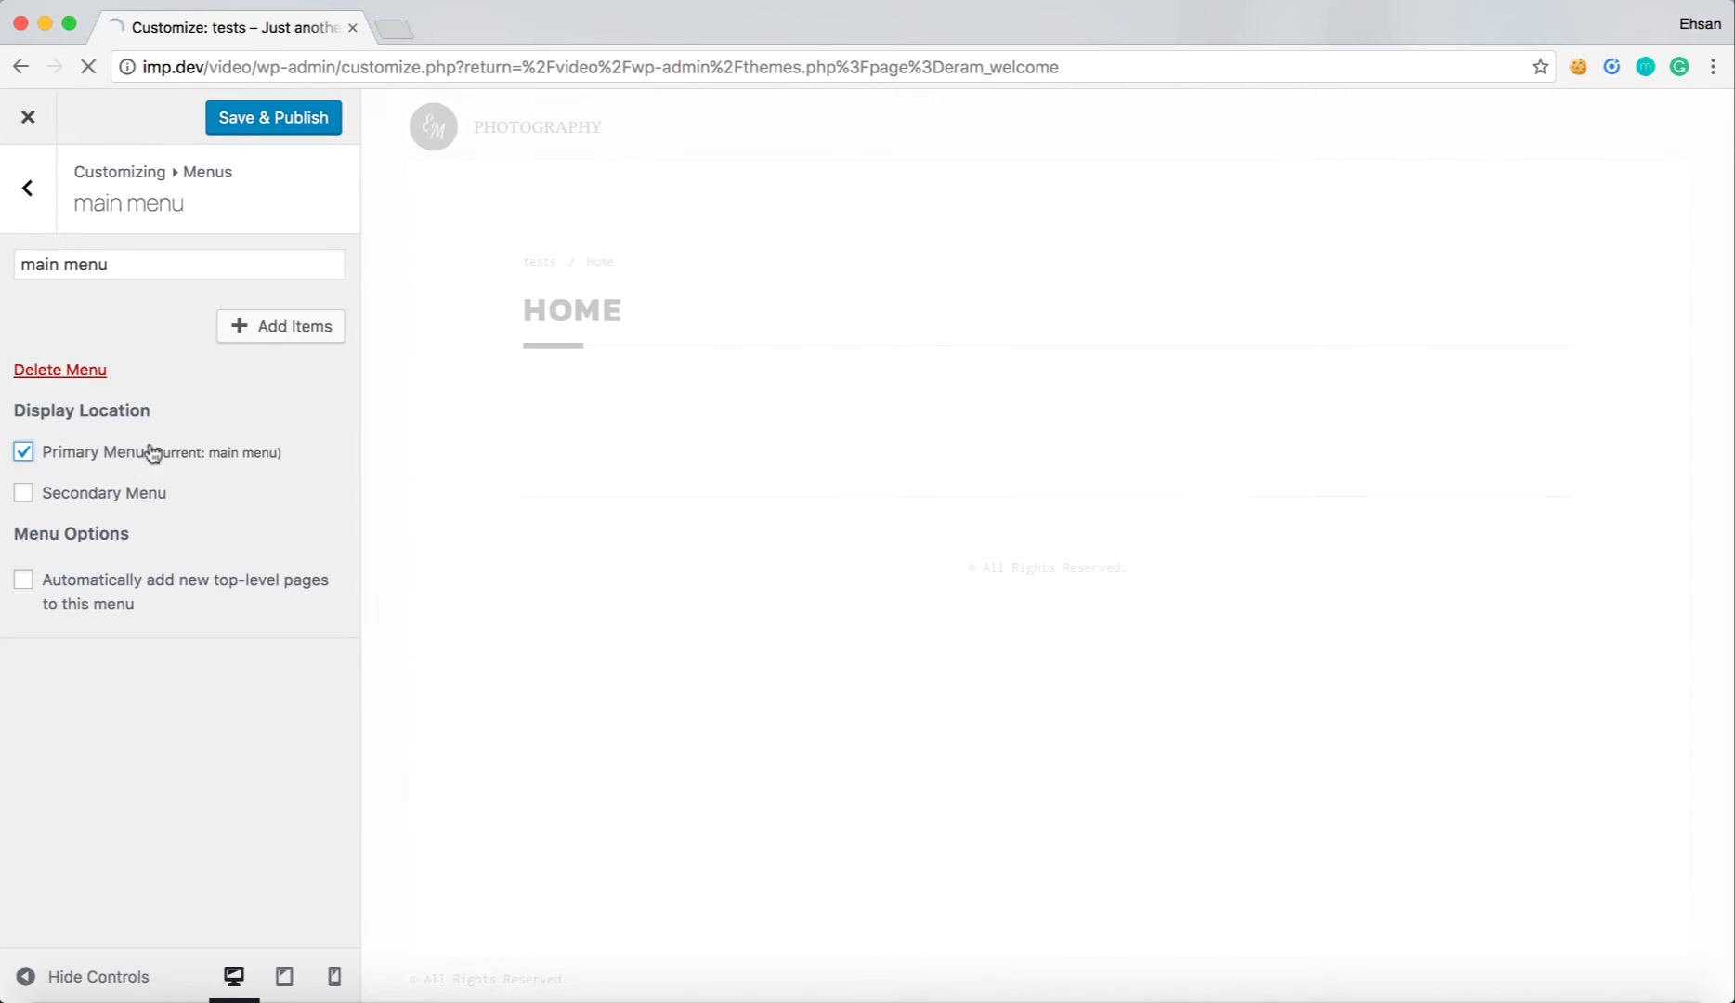
- Add the pages Home, Another page and Sample Page and the post Hello world! to the main menu, and publish it
click(280, 337)
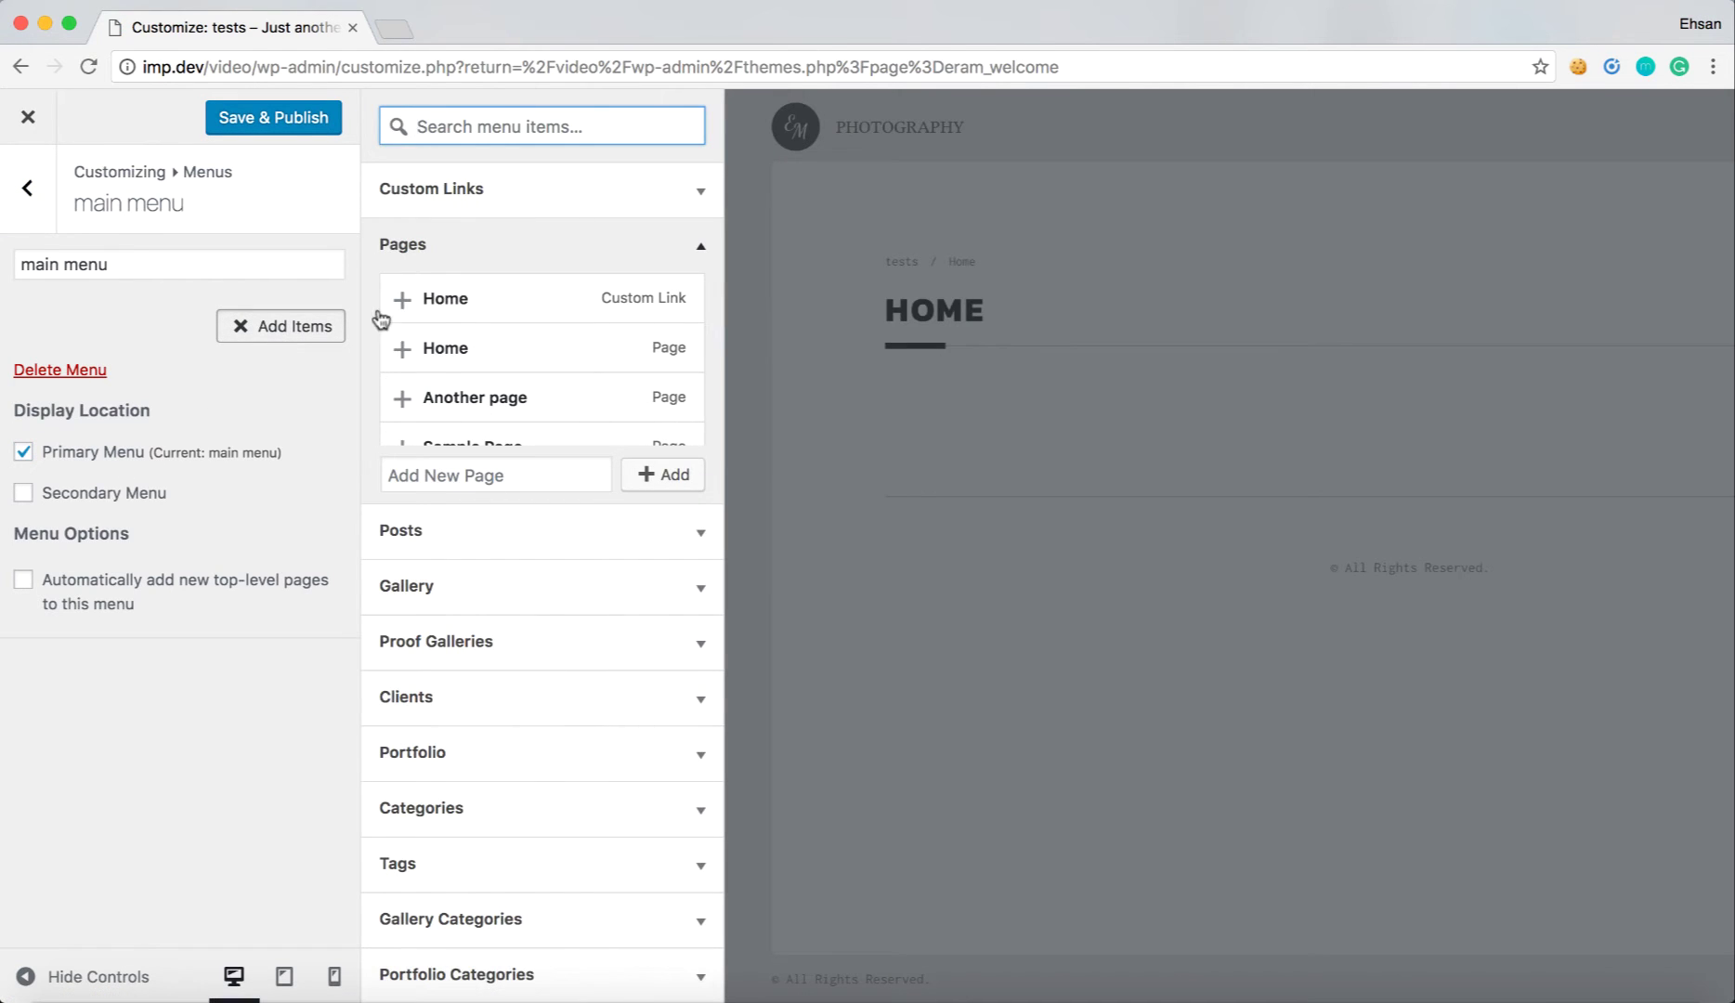
click(511, 349)
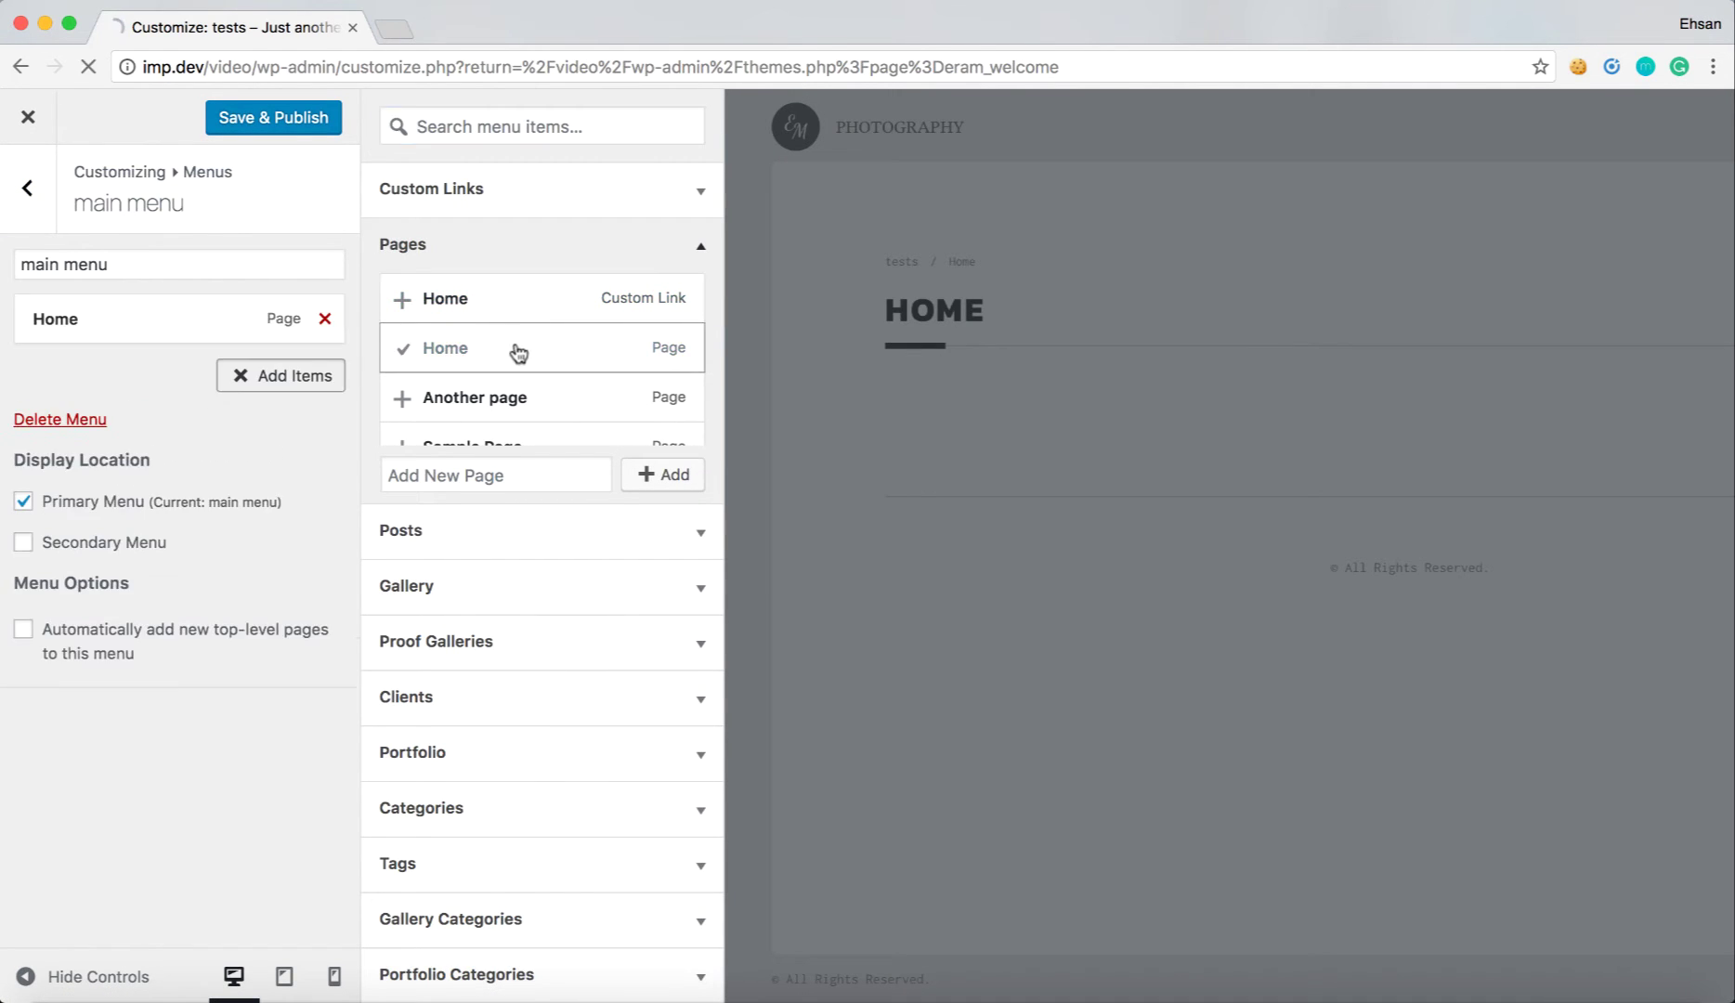
click(508, 399)
scroll(507, 401, down, 1)
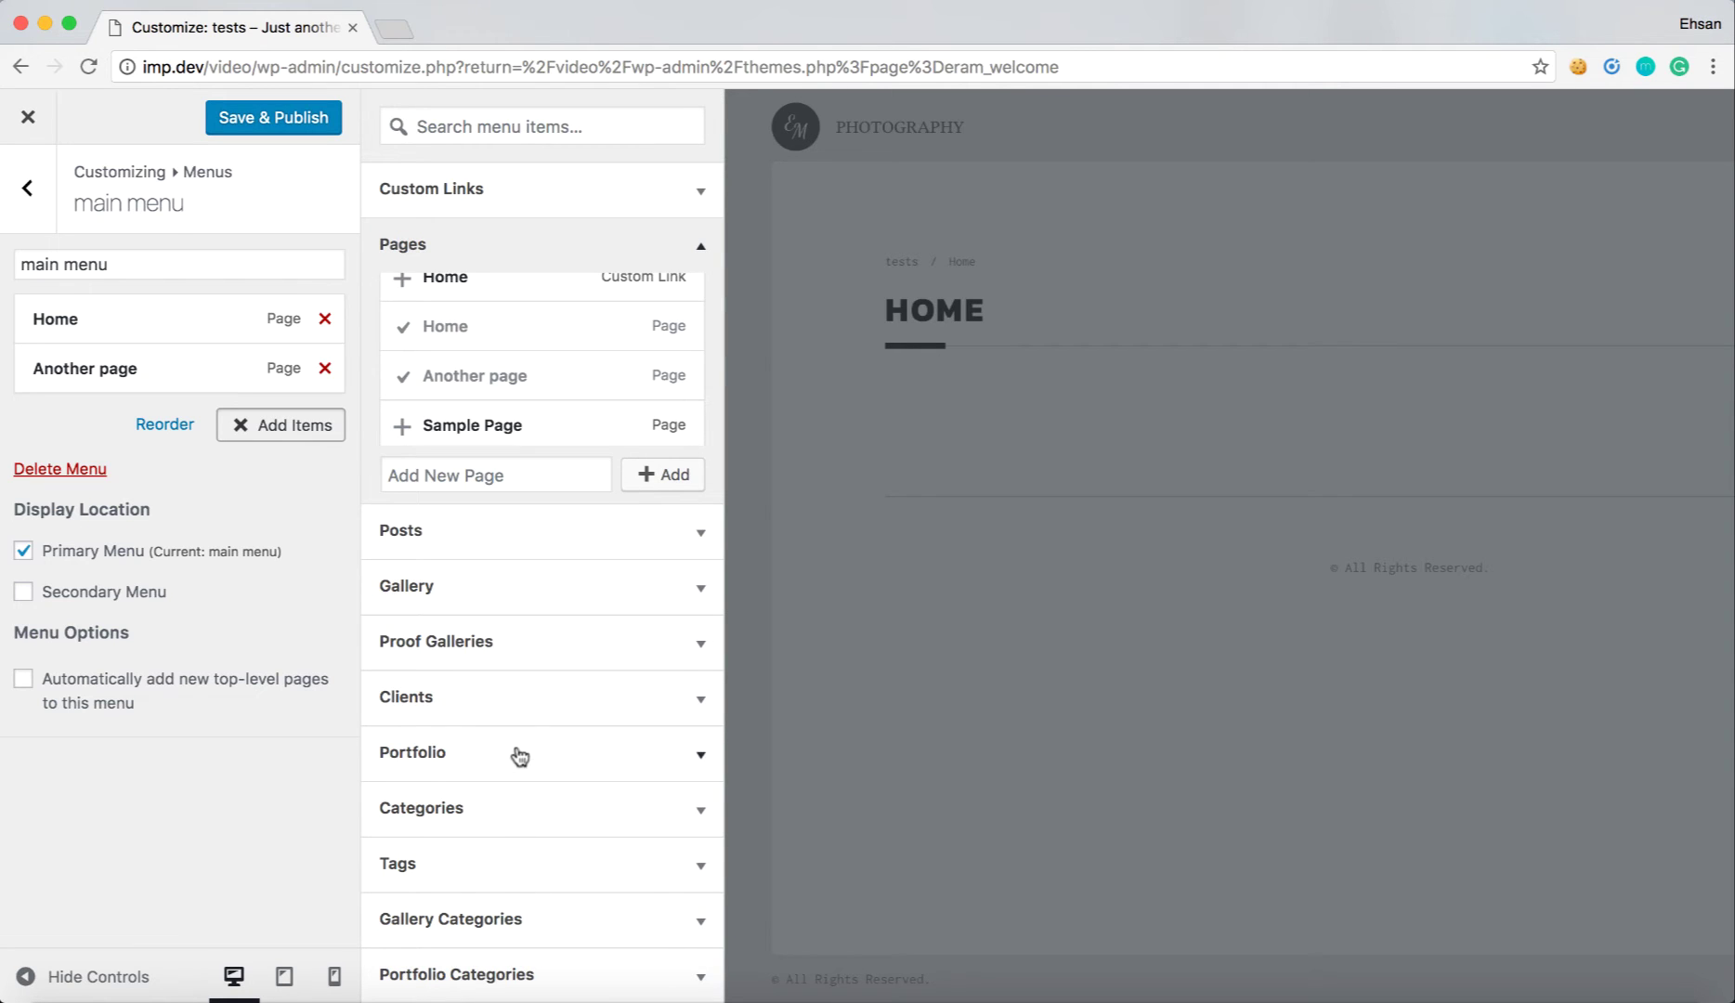
scroll(552, 654, down, 1)
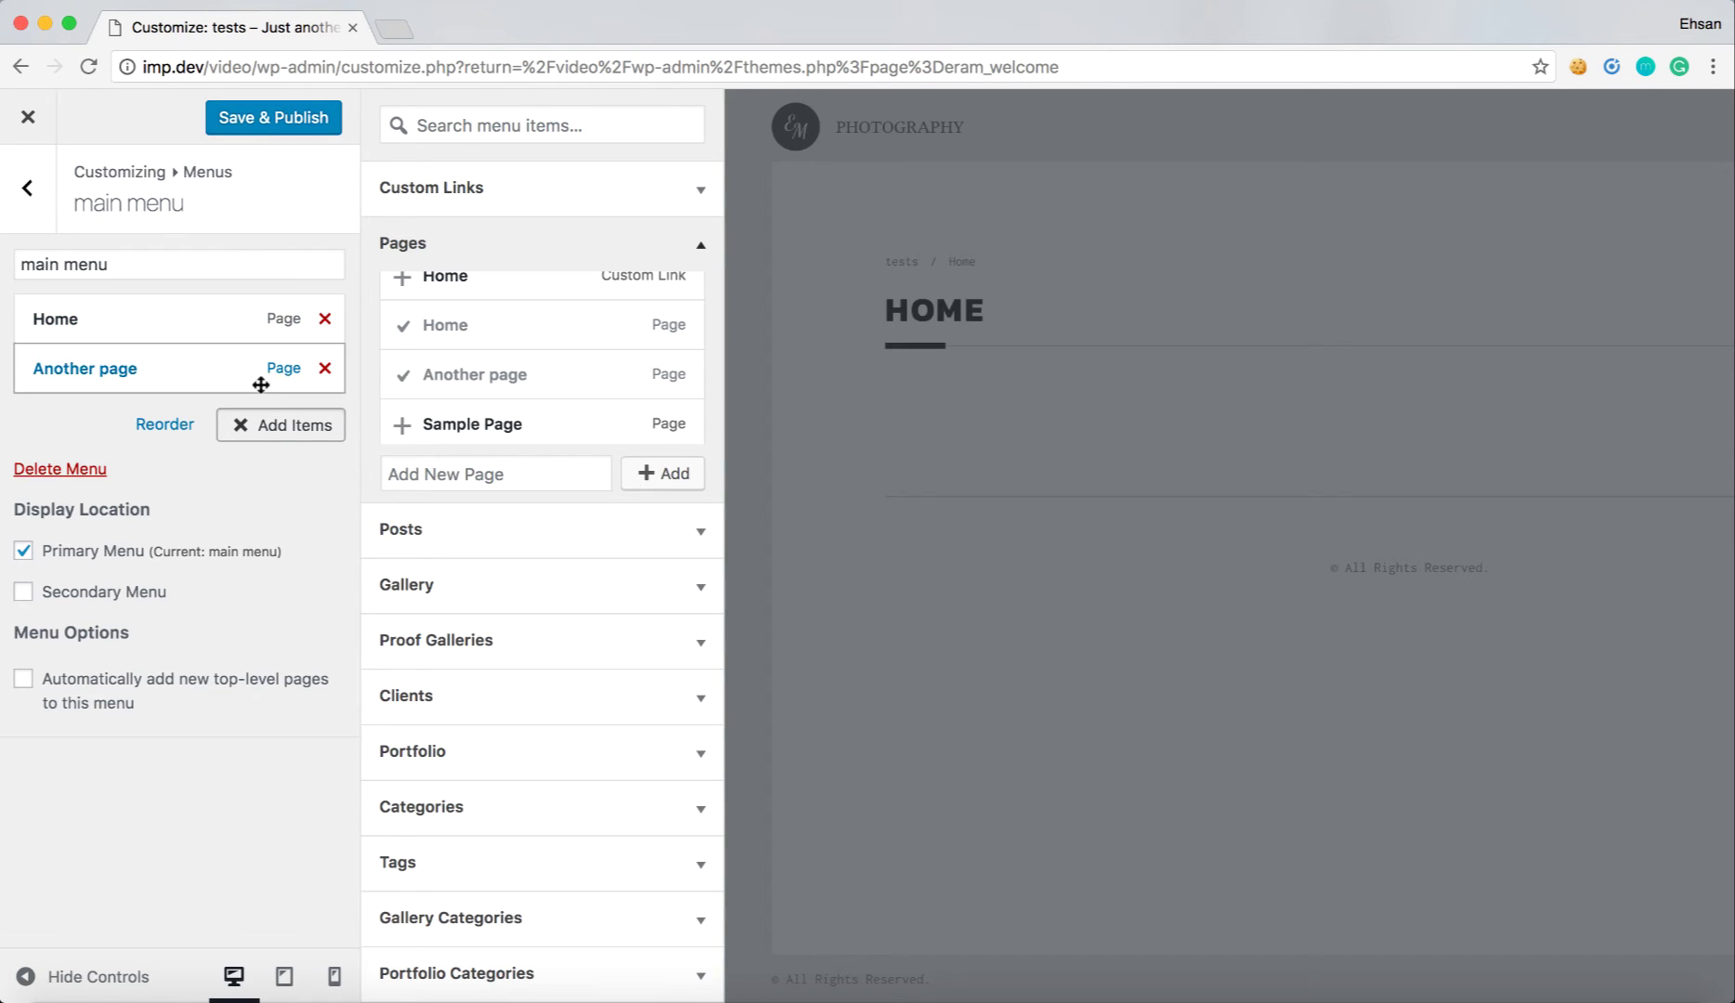
click(514, 426)
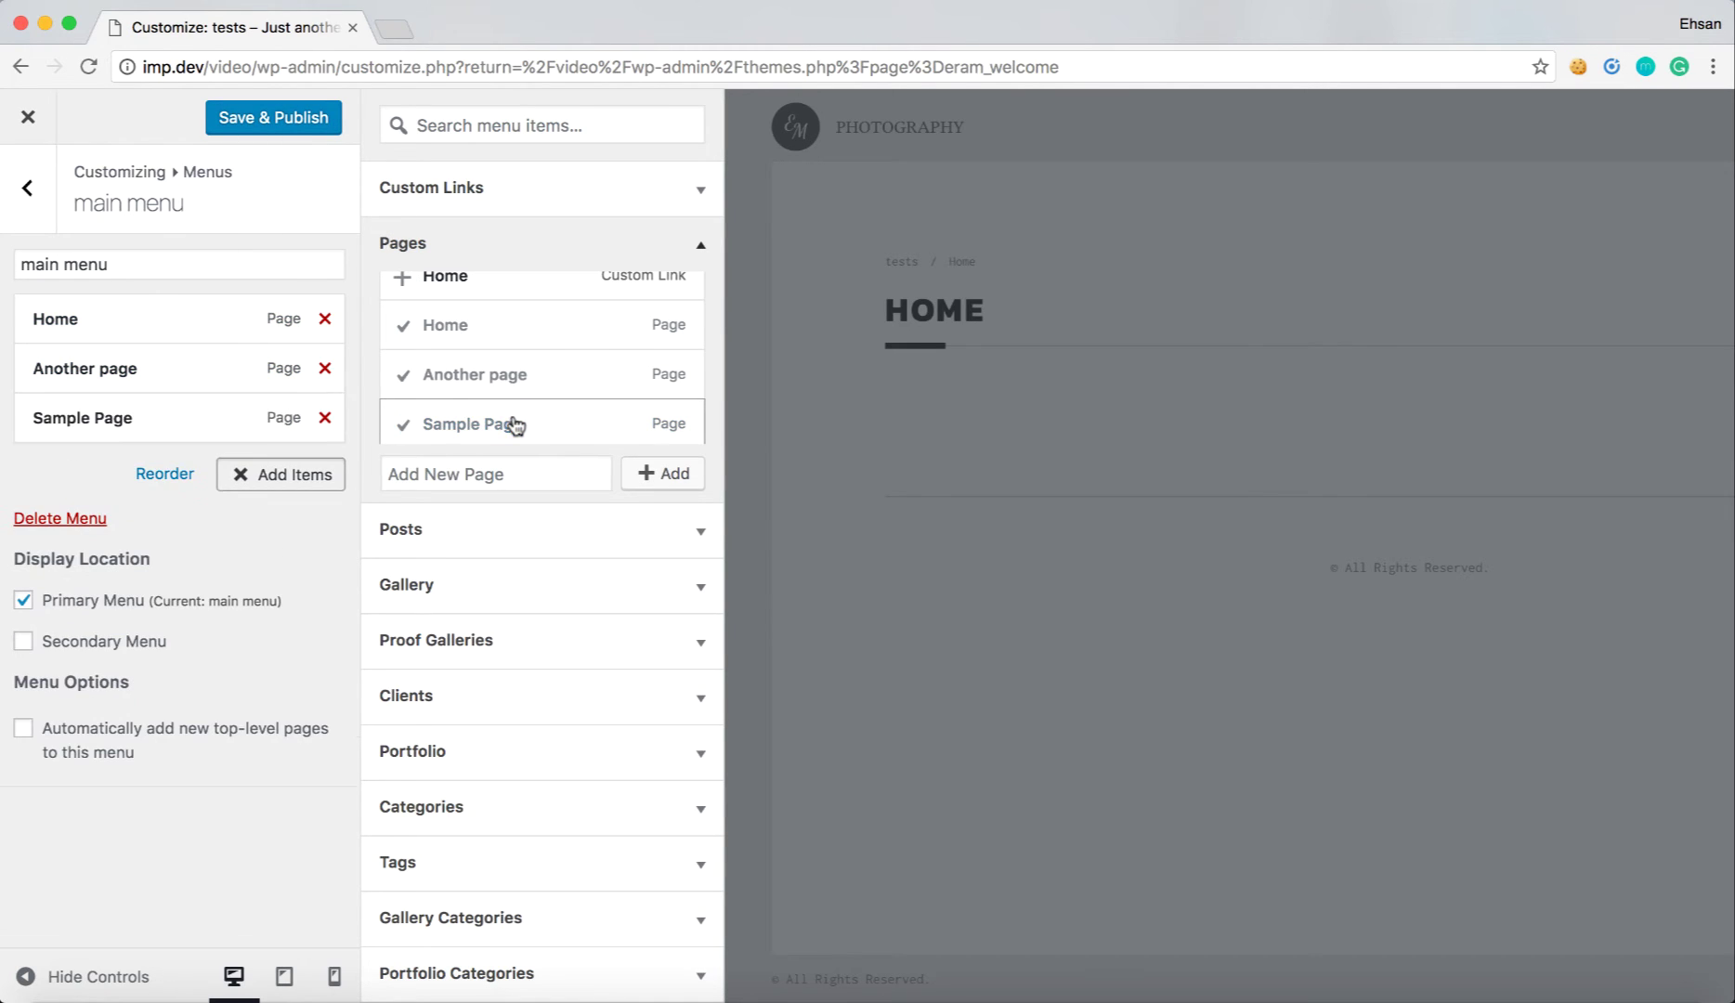
click(569, 546)
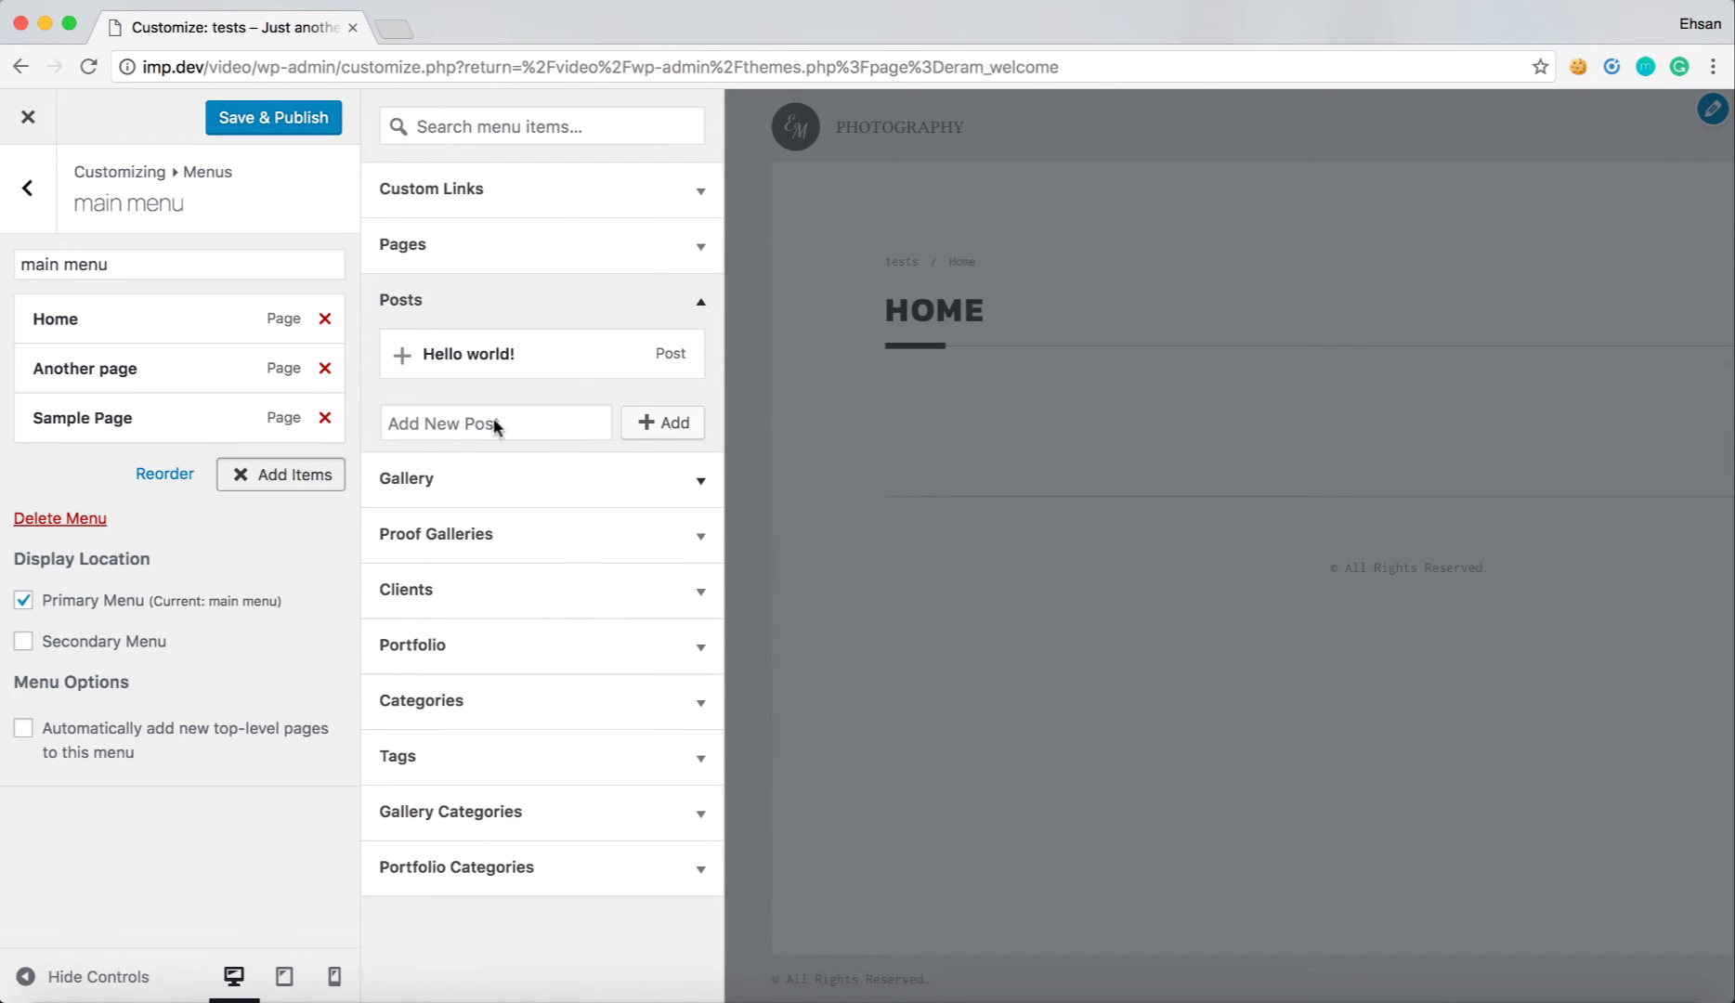
click(466, 354)
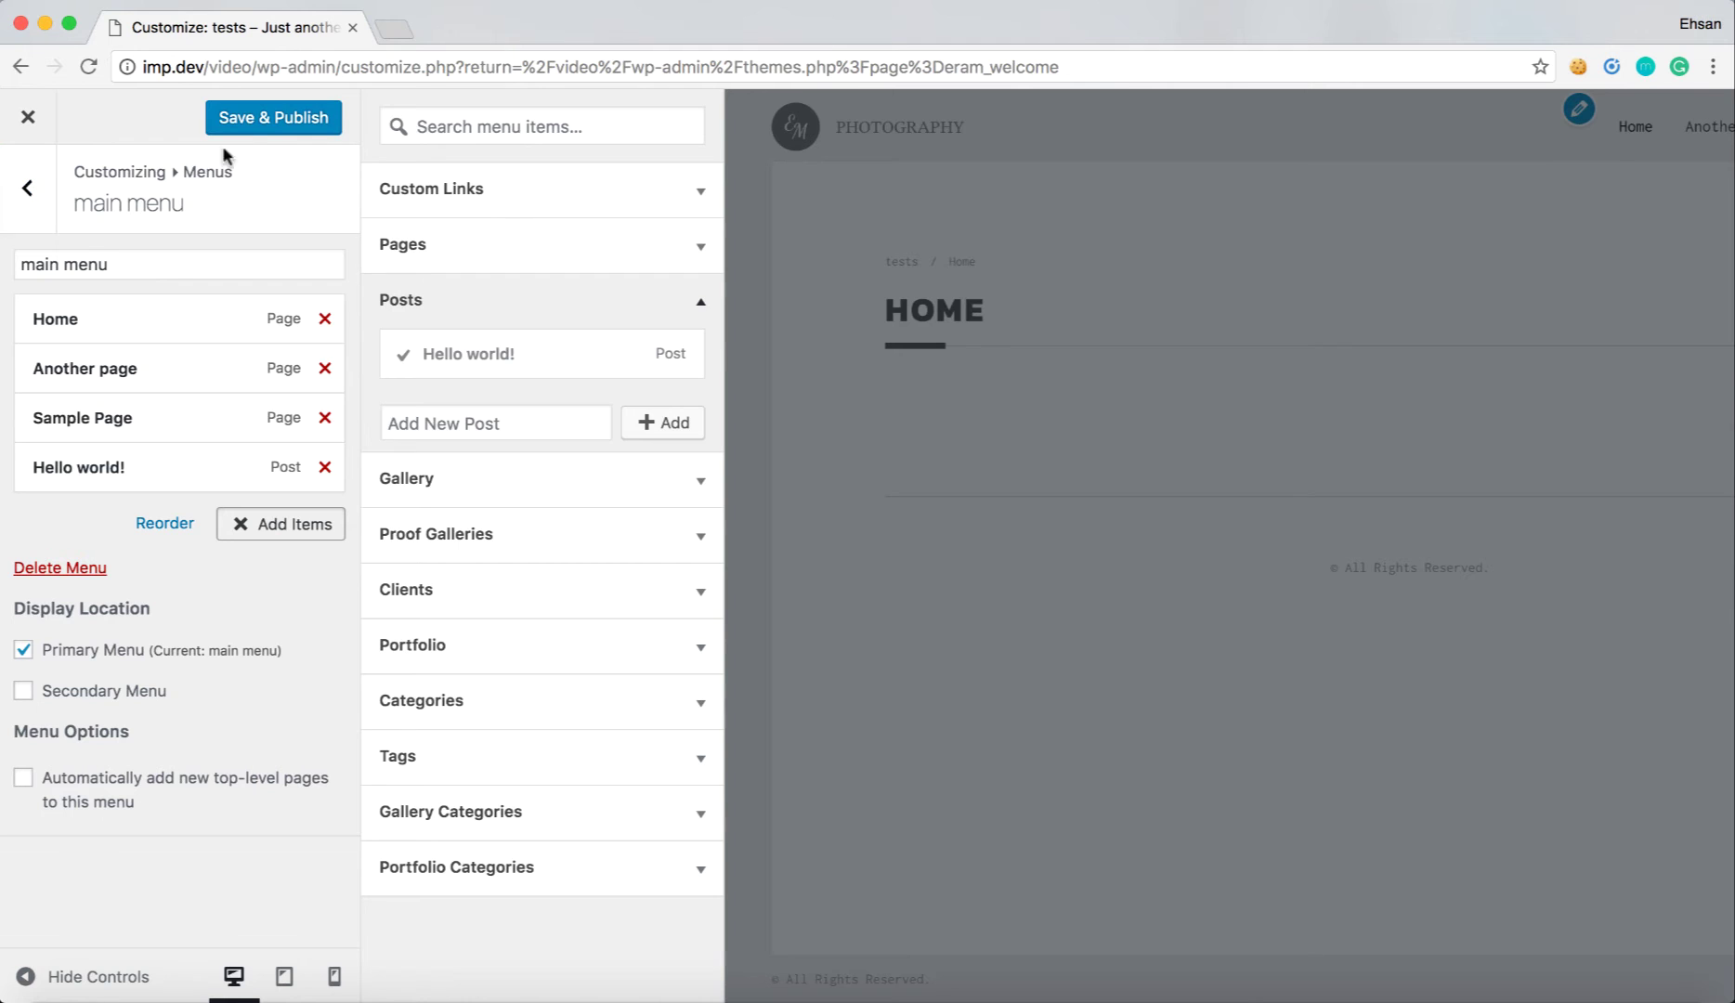
click(283, 121)
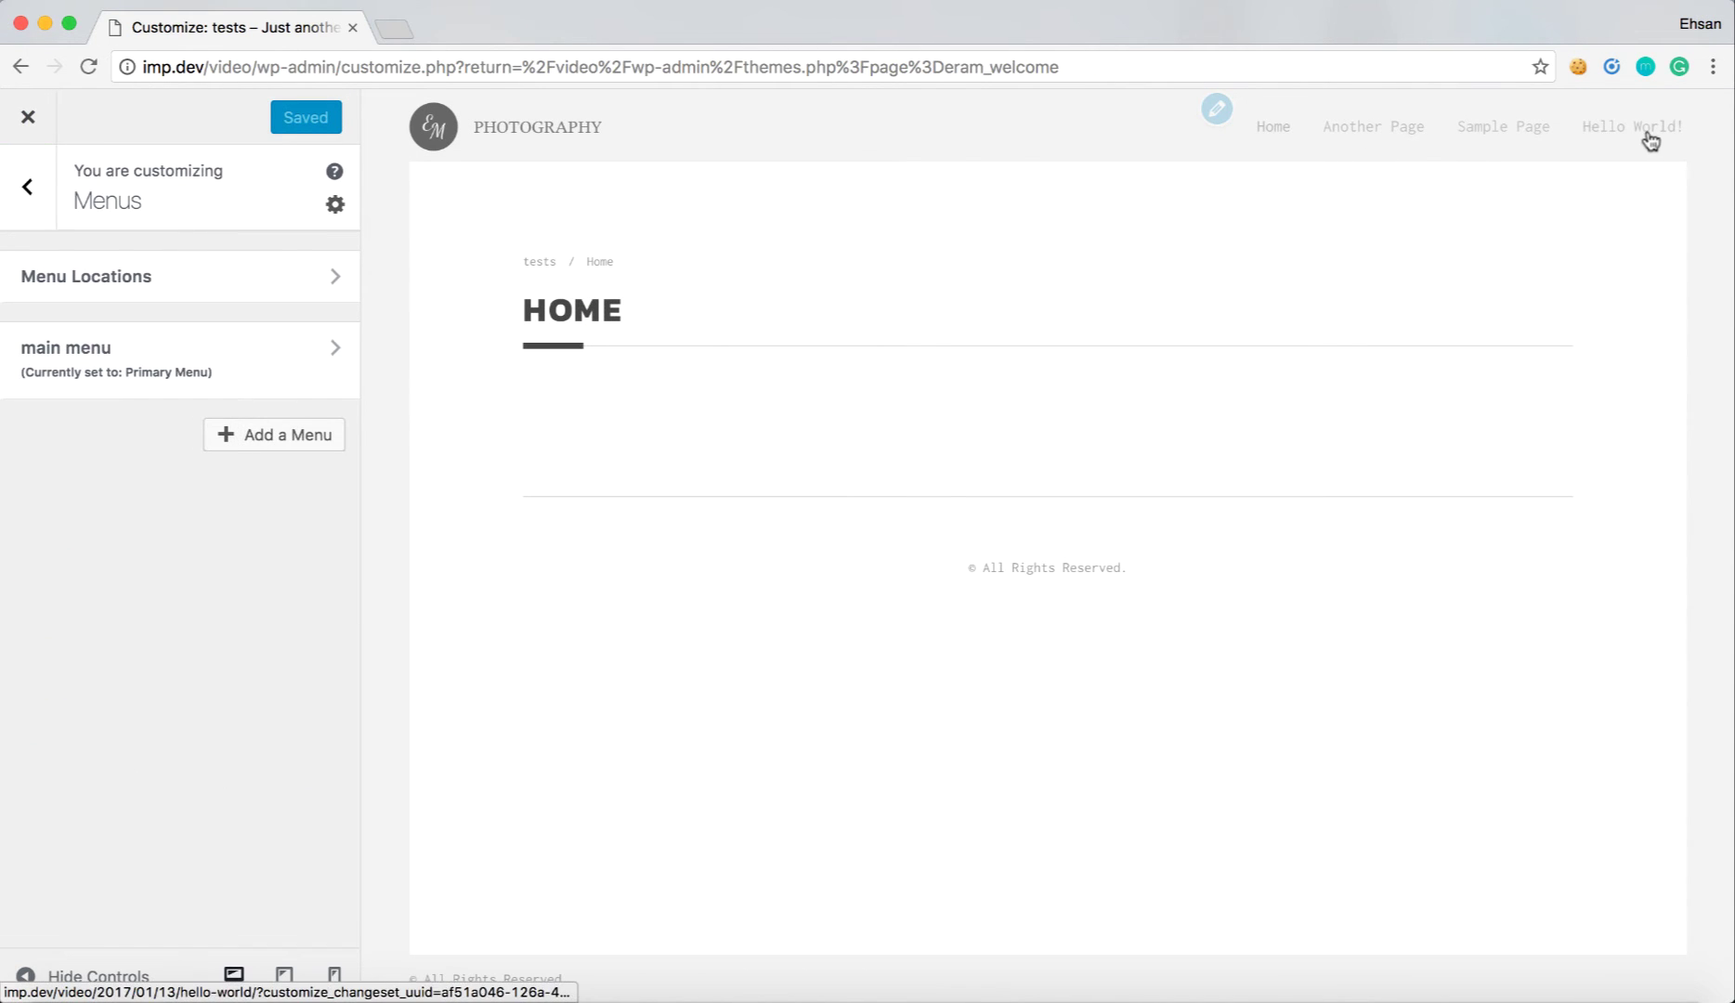
- Create a second menu named "side menu" and assign it to the Secondary Menu location
click(269, 436)
click(223, 505)
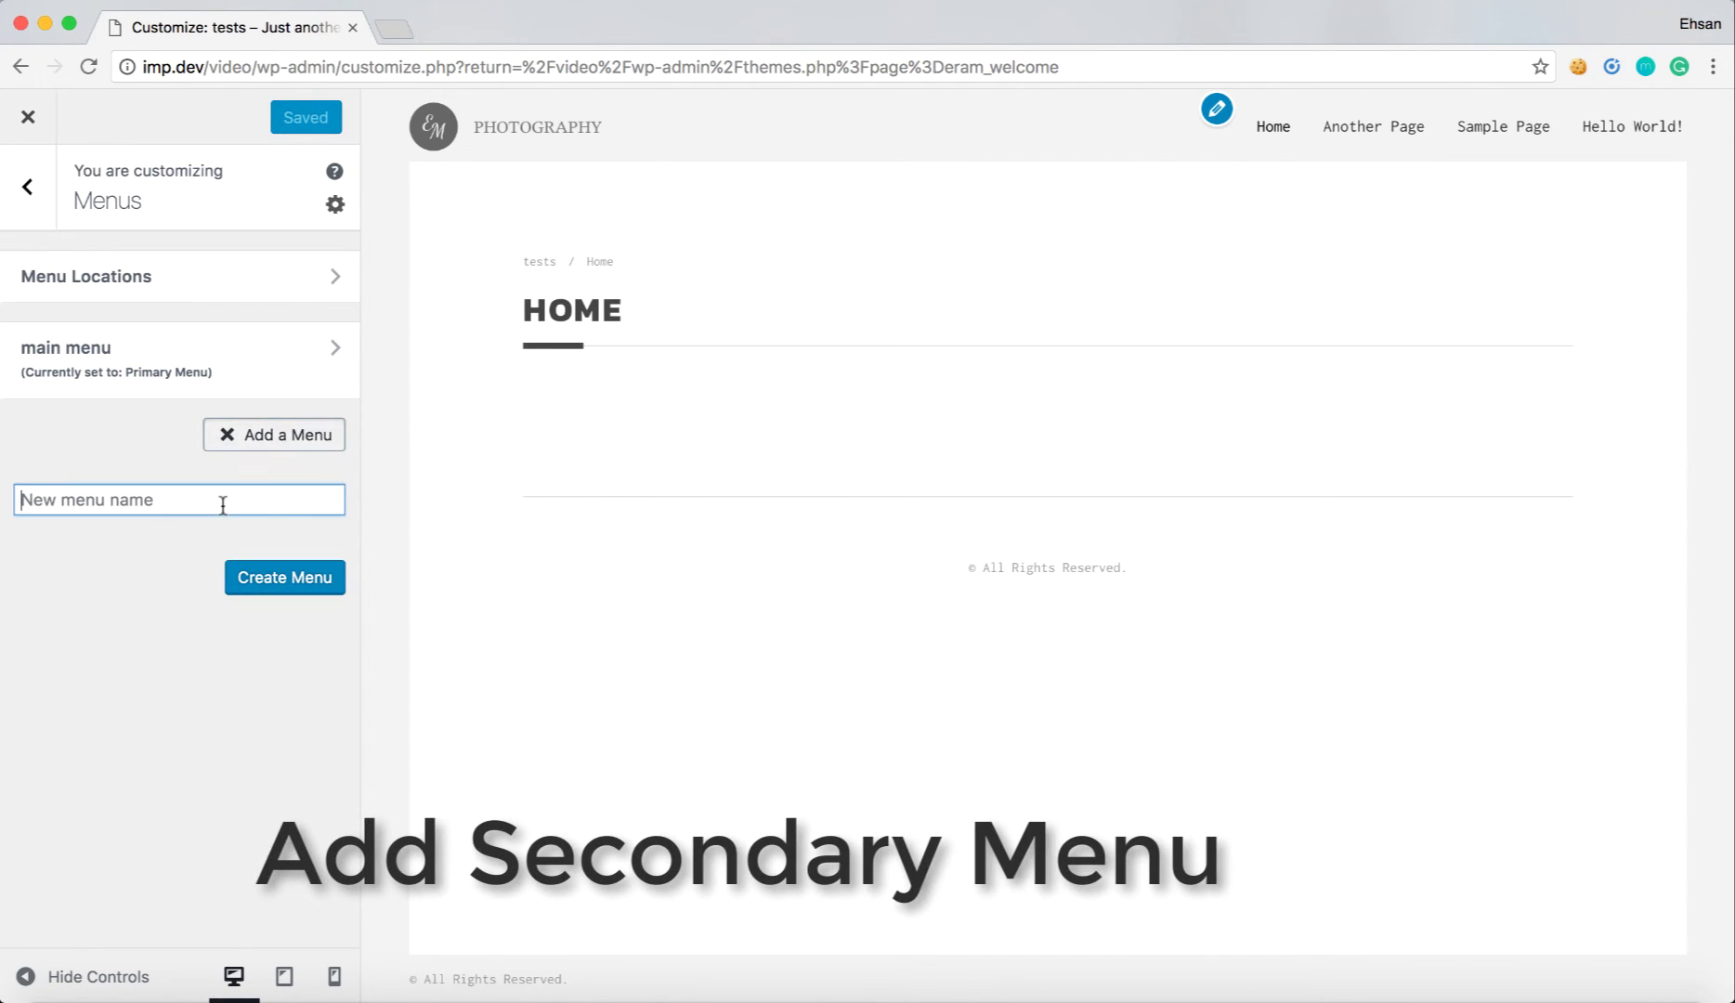
text(side menu)
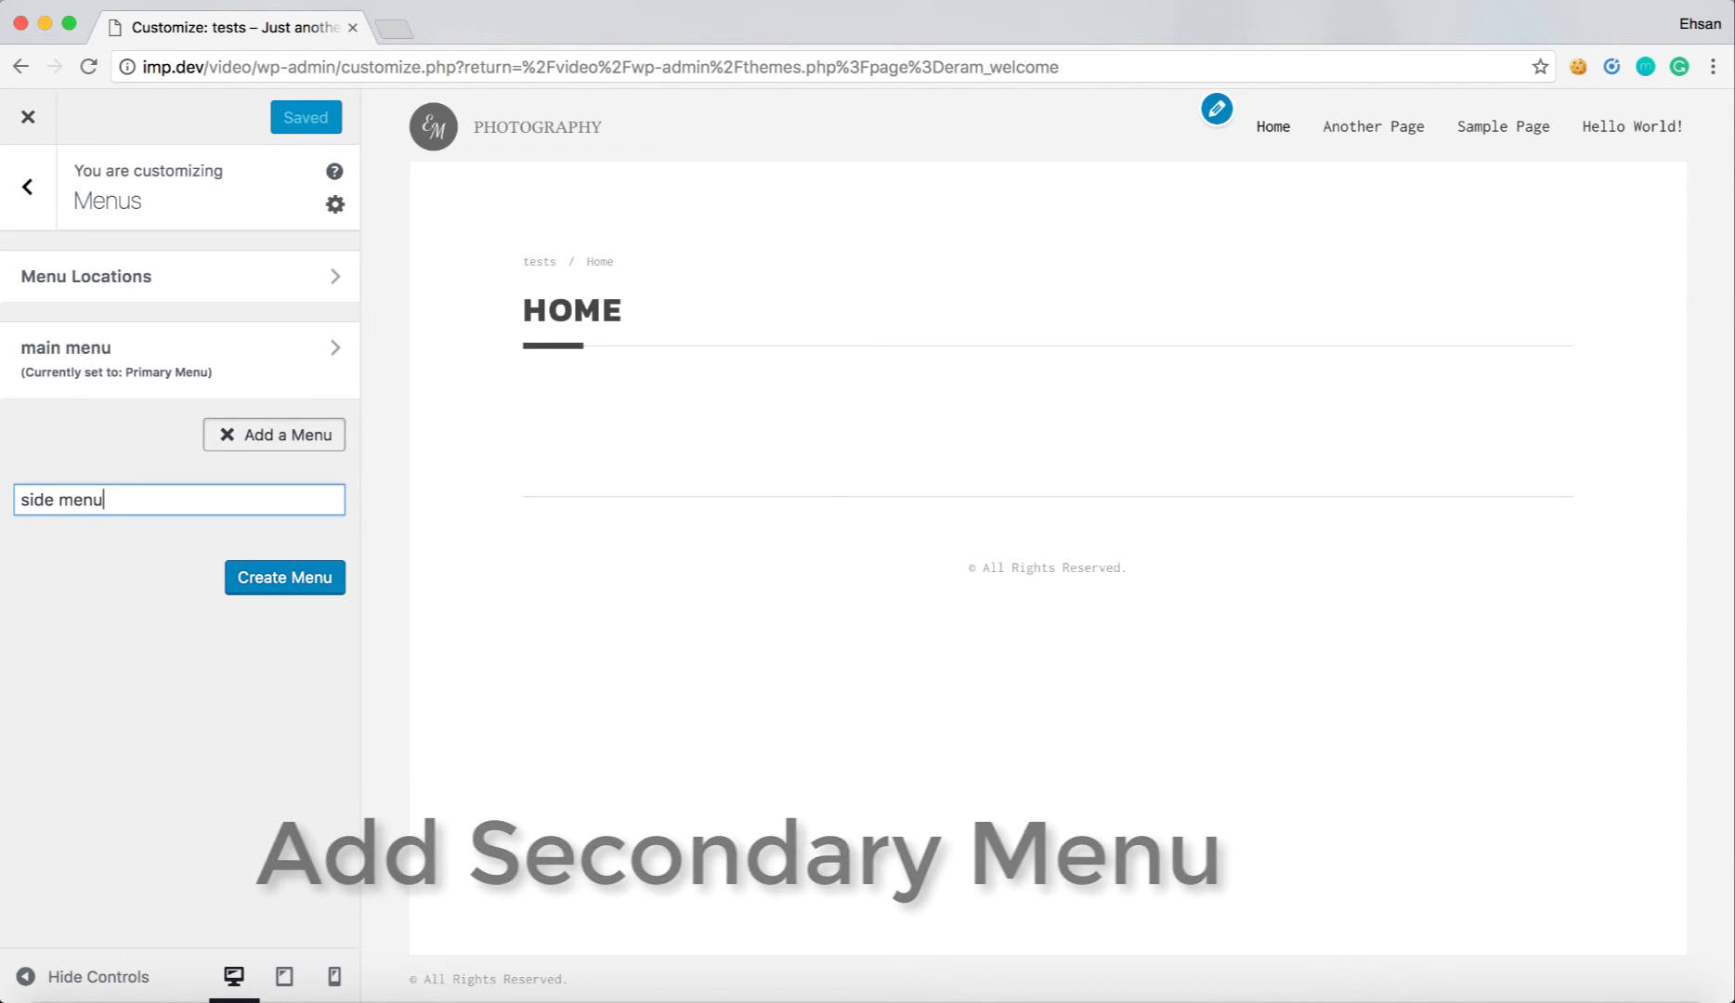
click(310, 579)
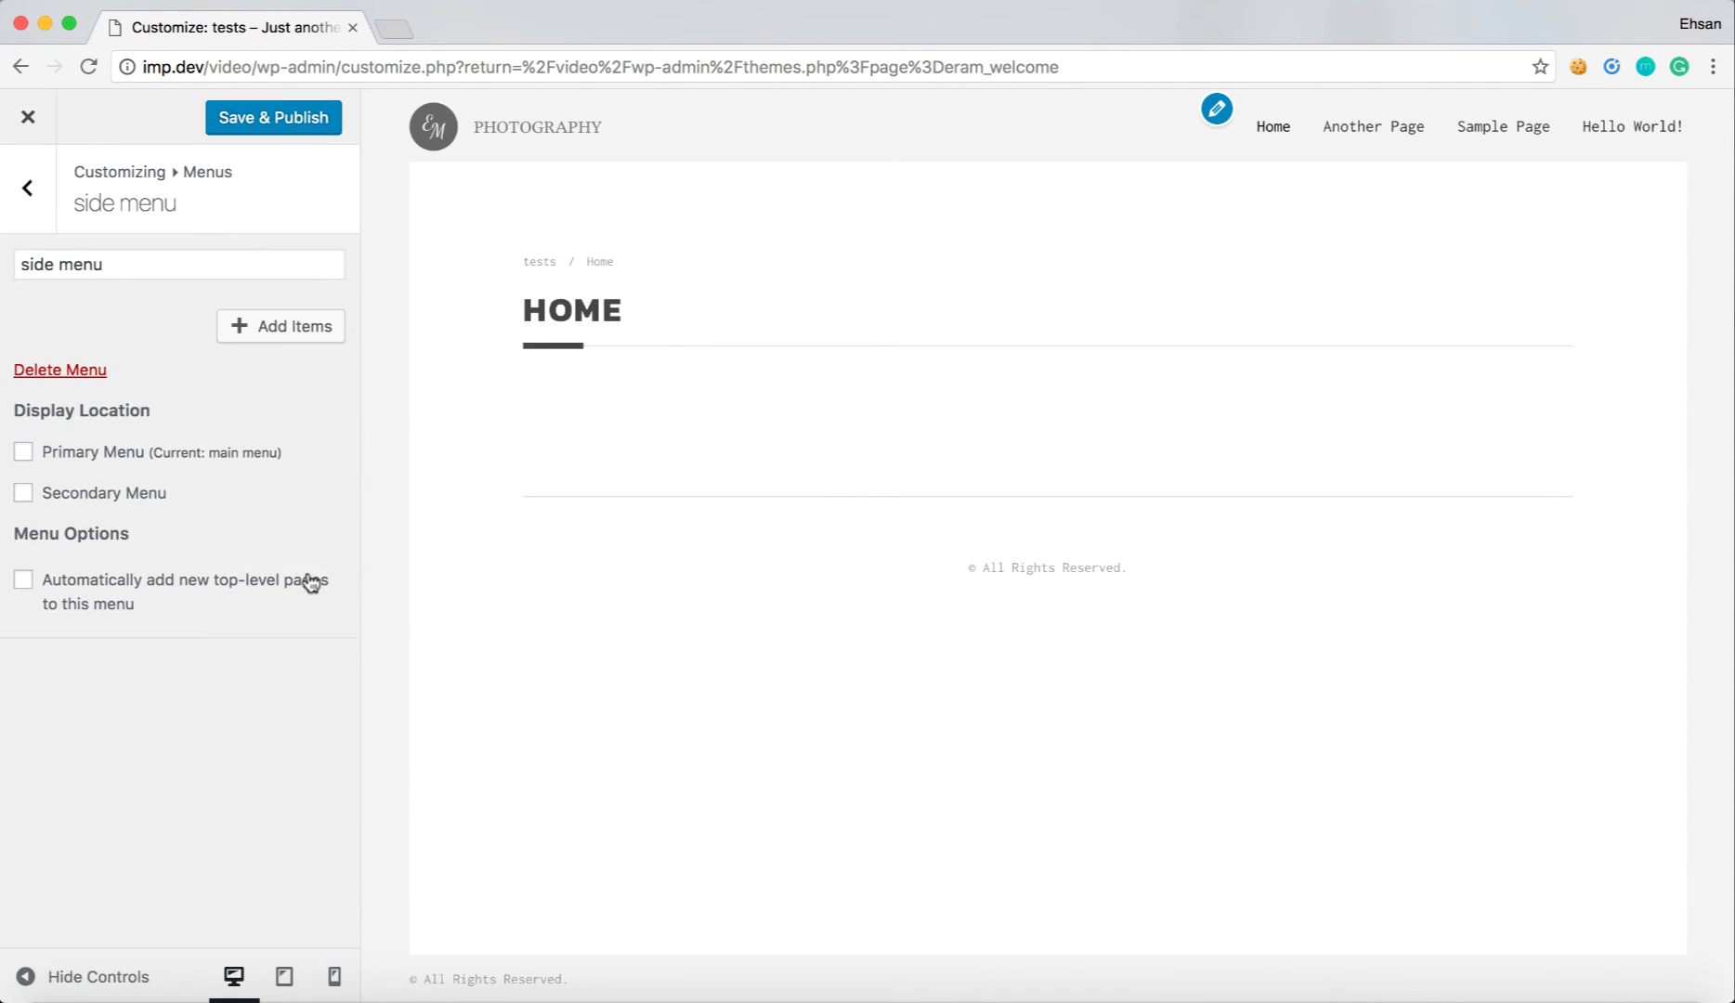
click(90, 497)
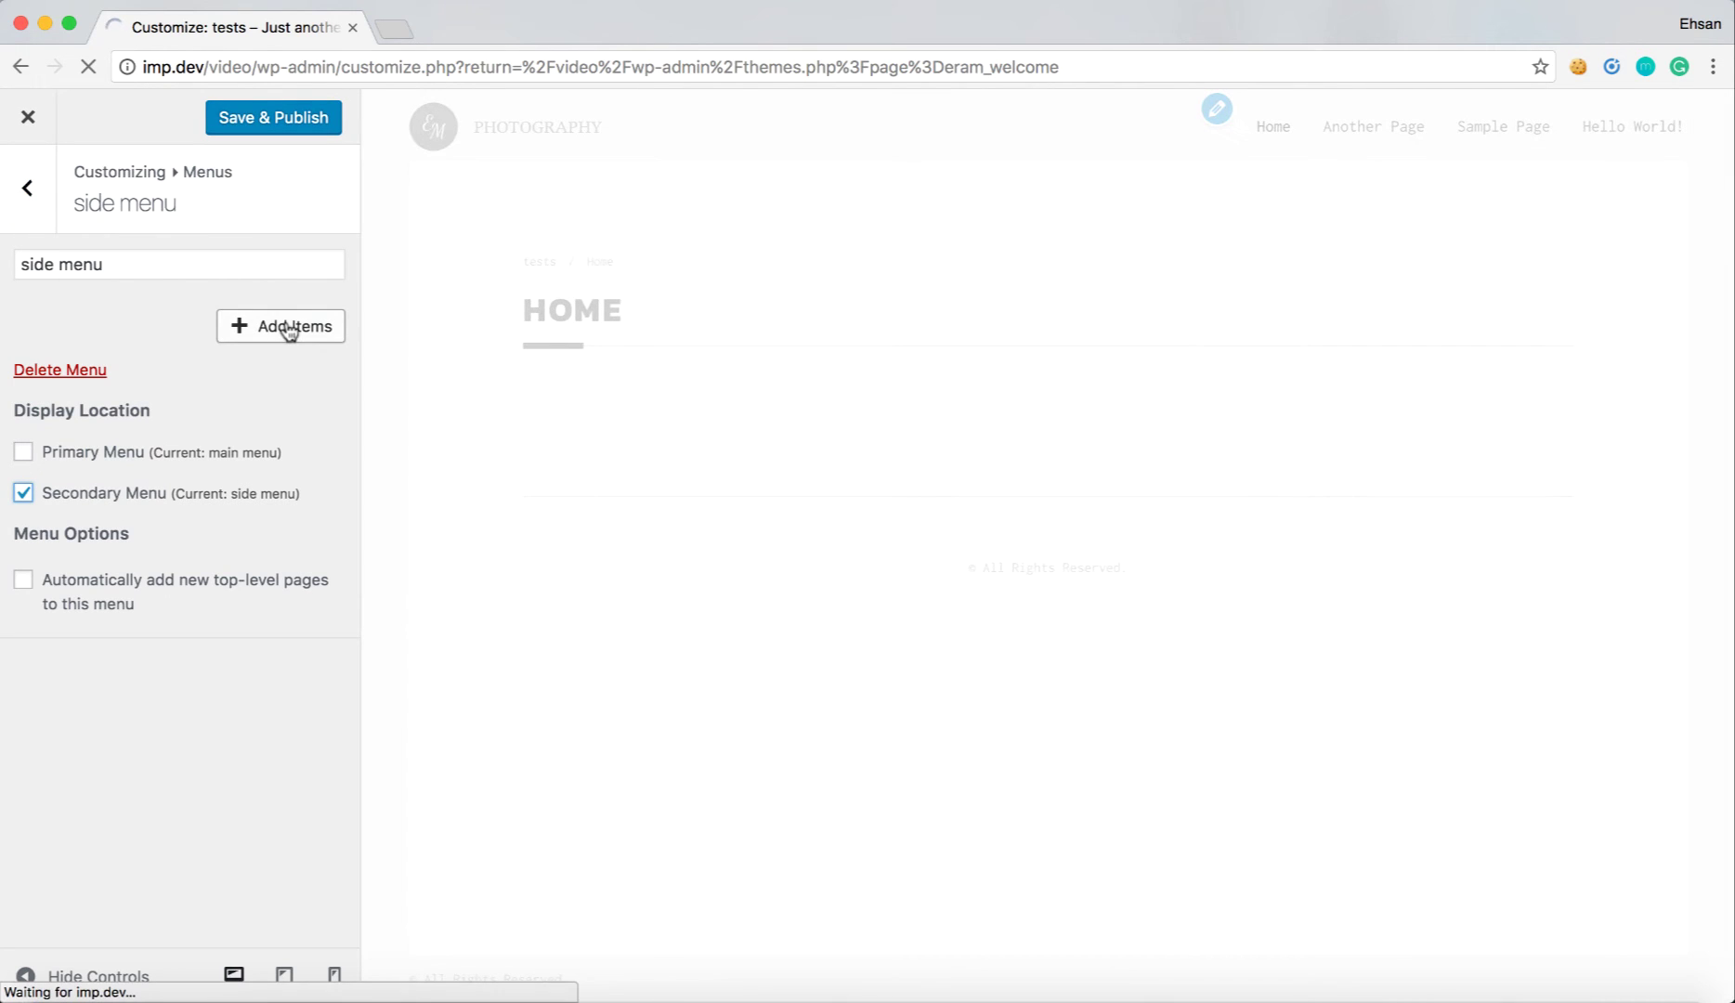
- Add the pages Home and Another page to the side menu and return to the menu overview
click(290, 328)
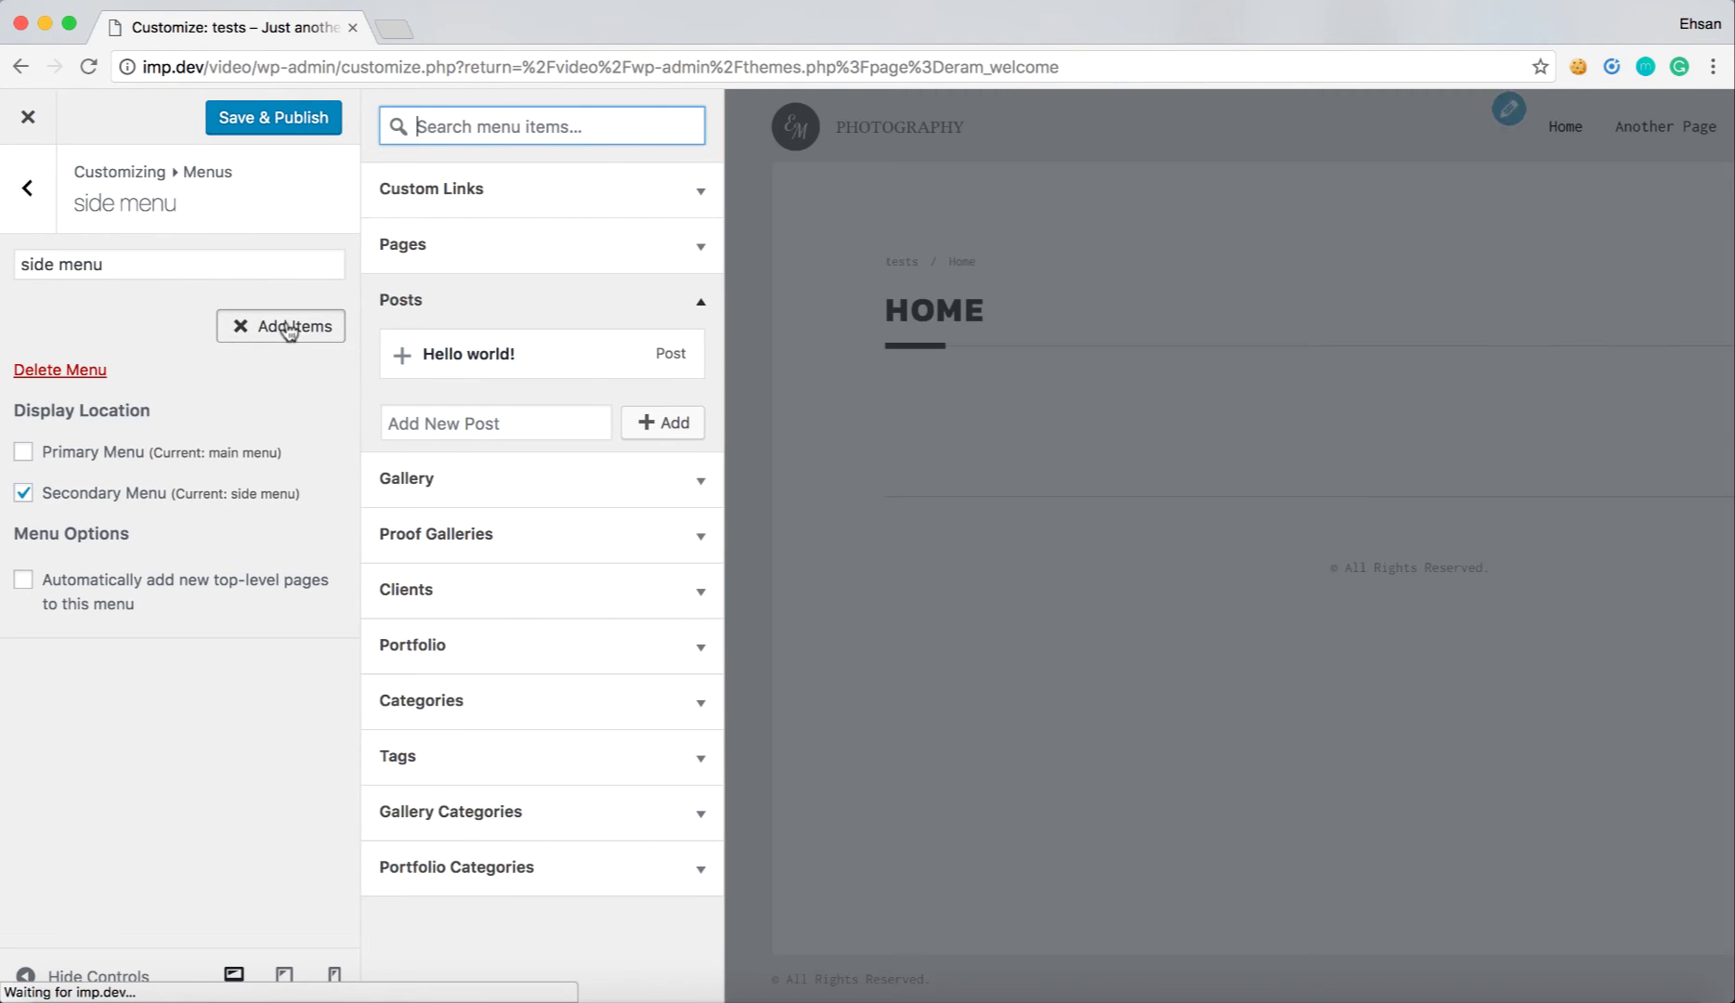
click(518, 243)
click(486, 316)
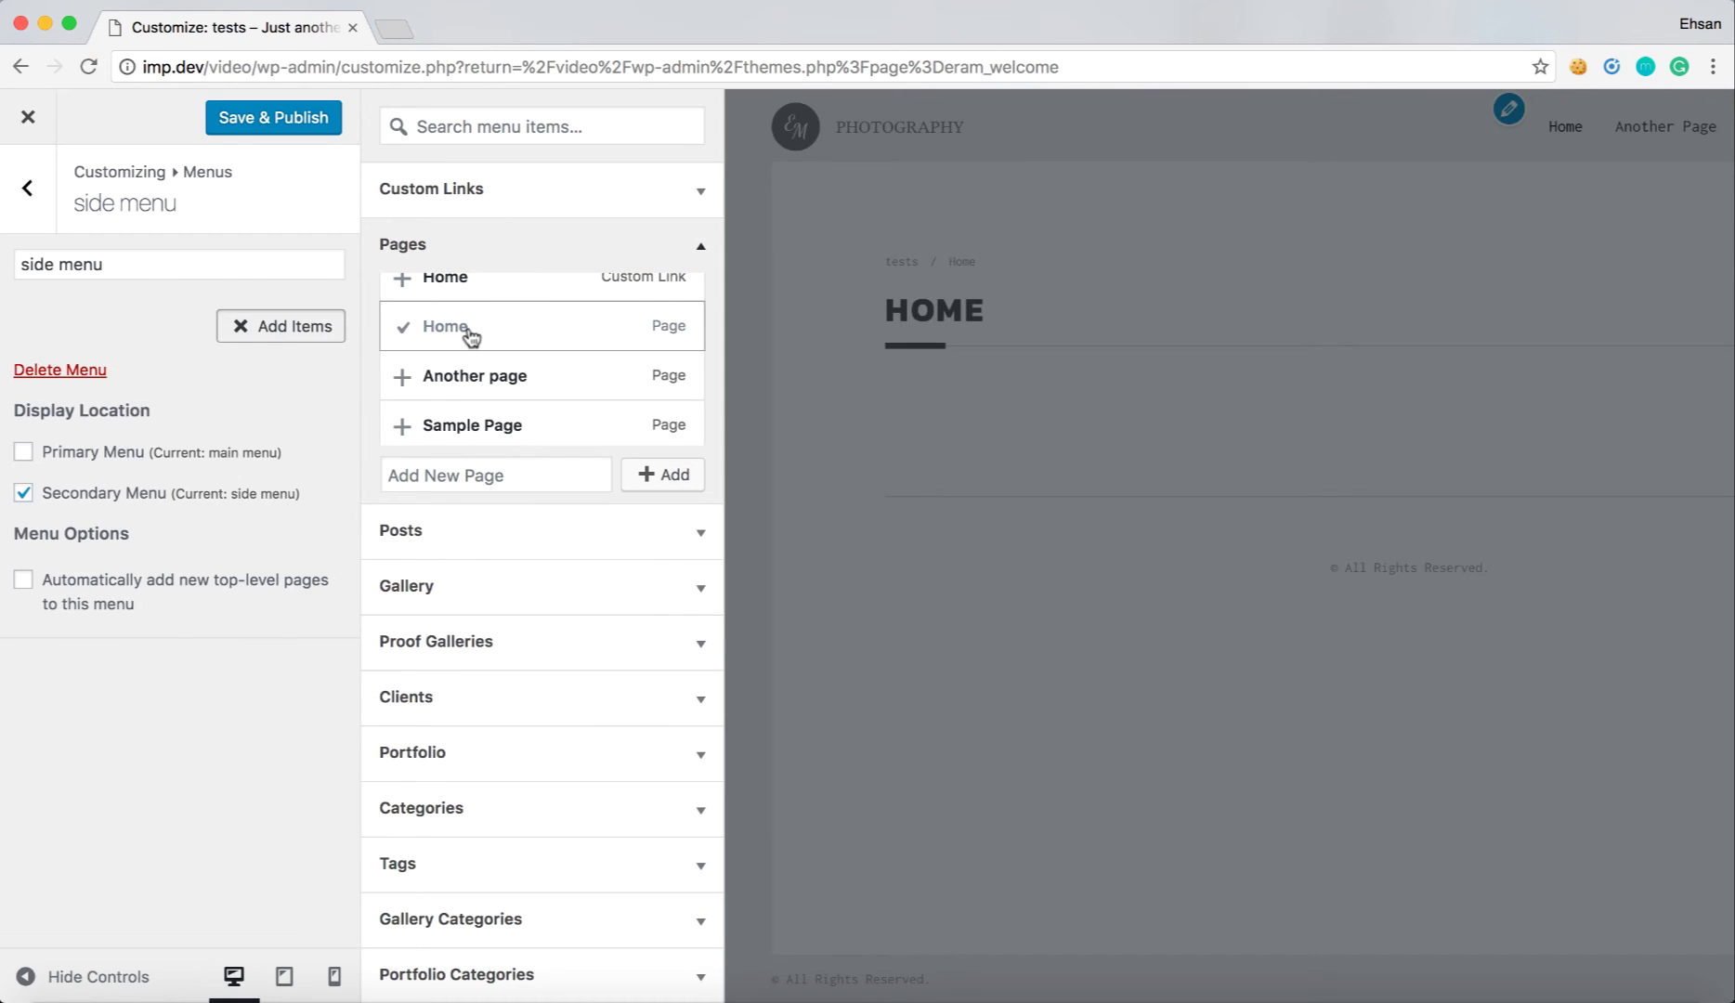
click(485, 376)
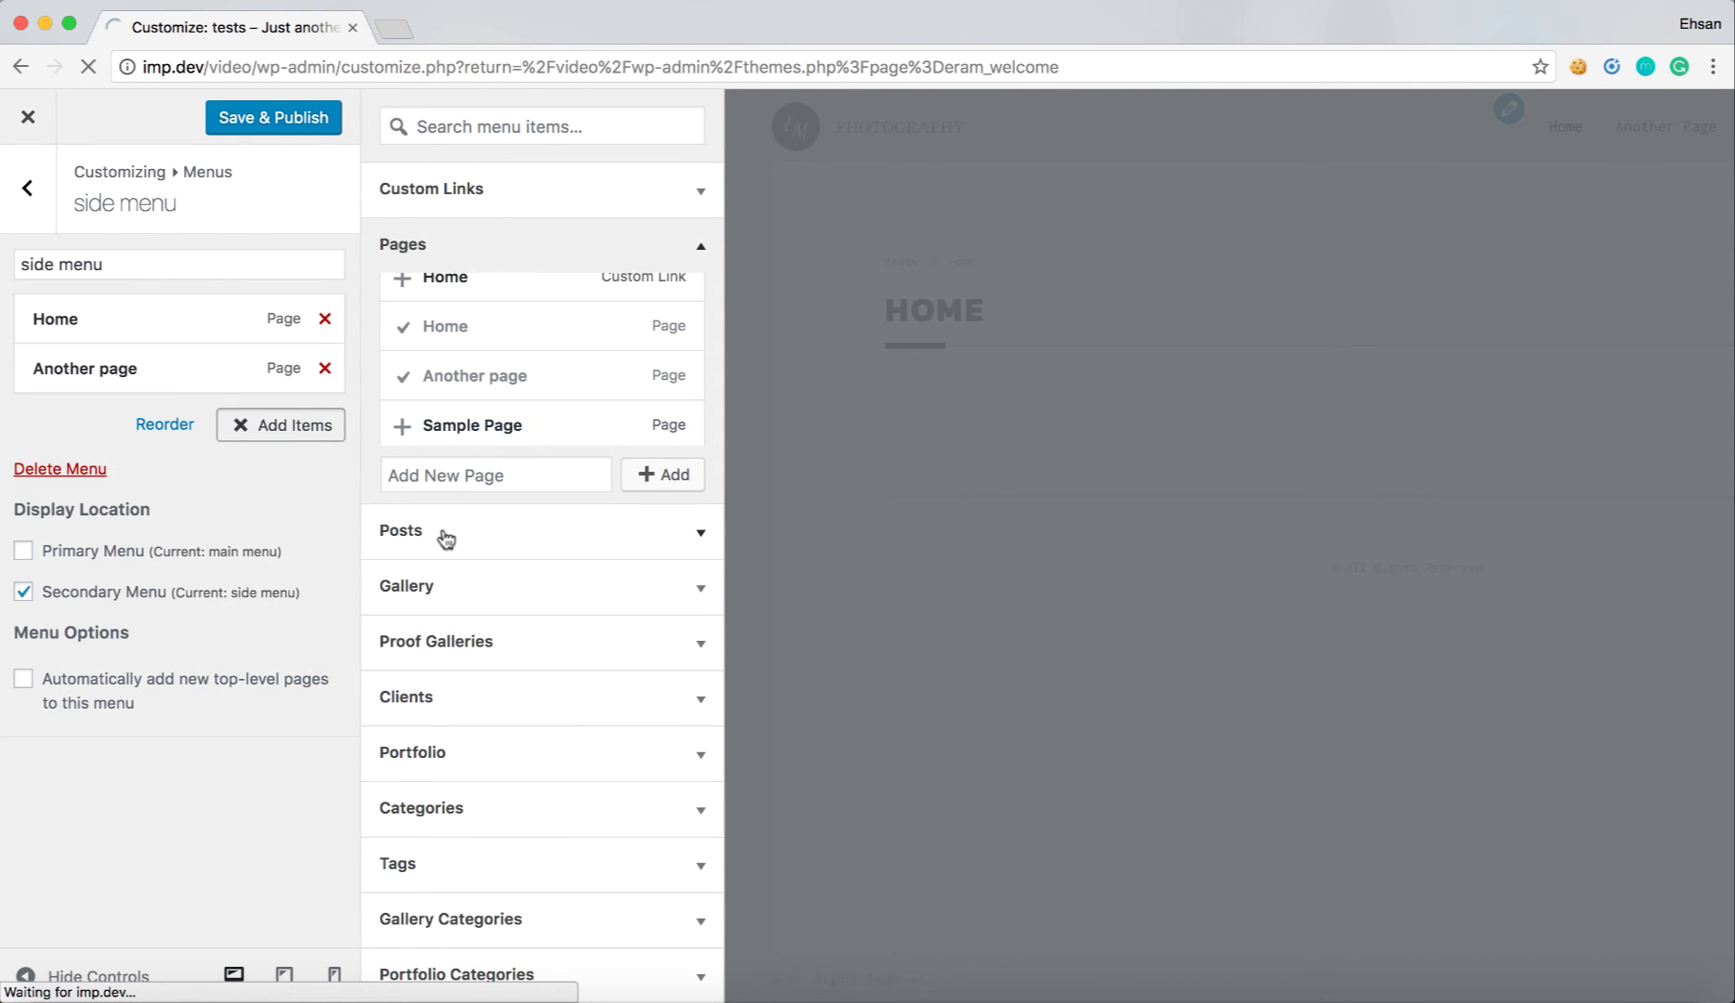
click(450, 588)
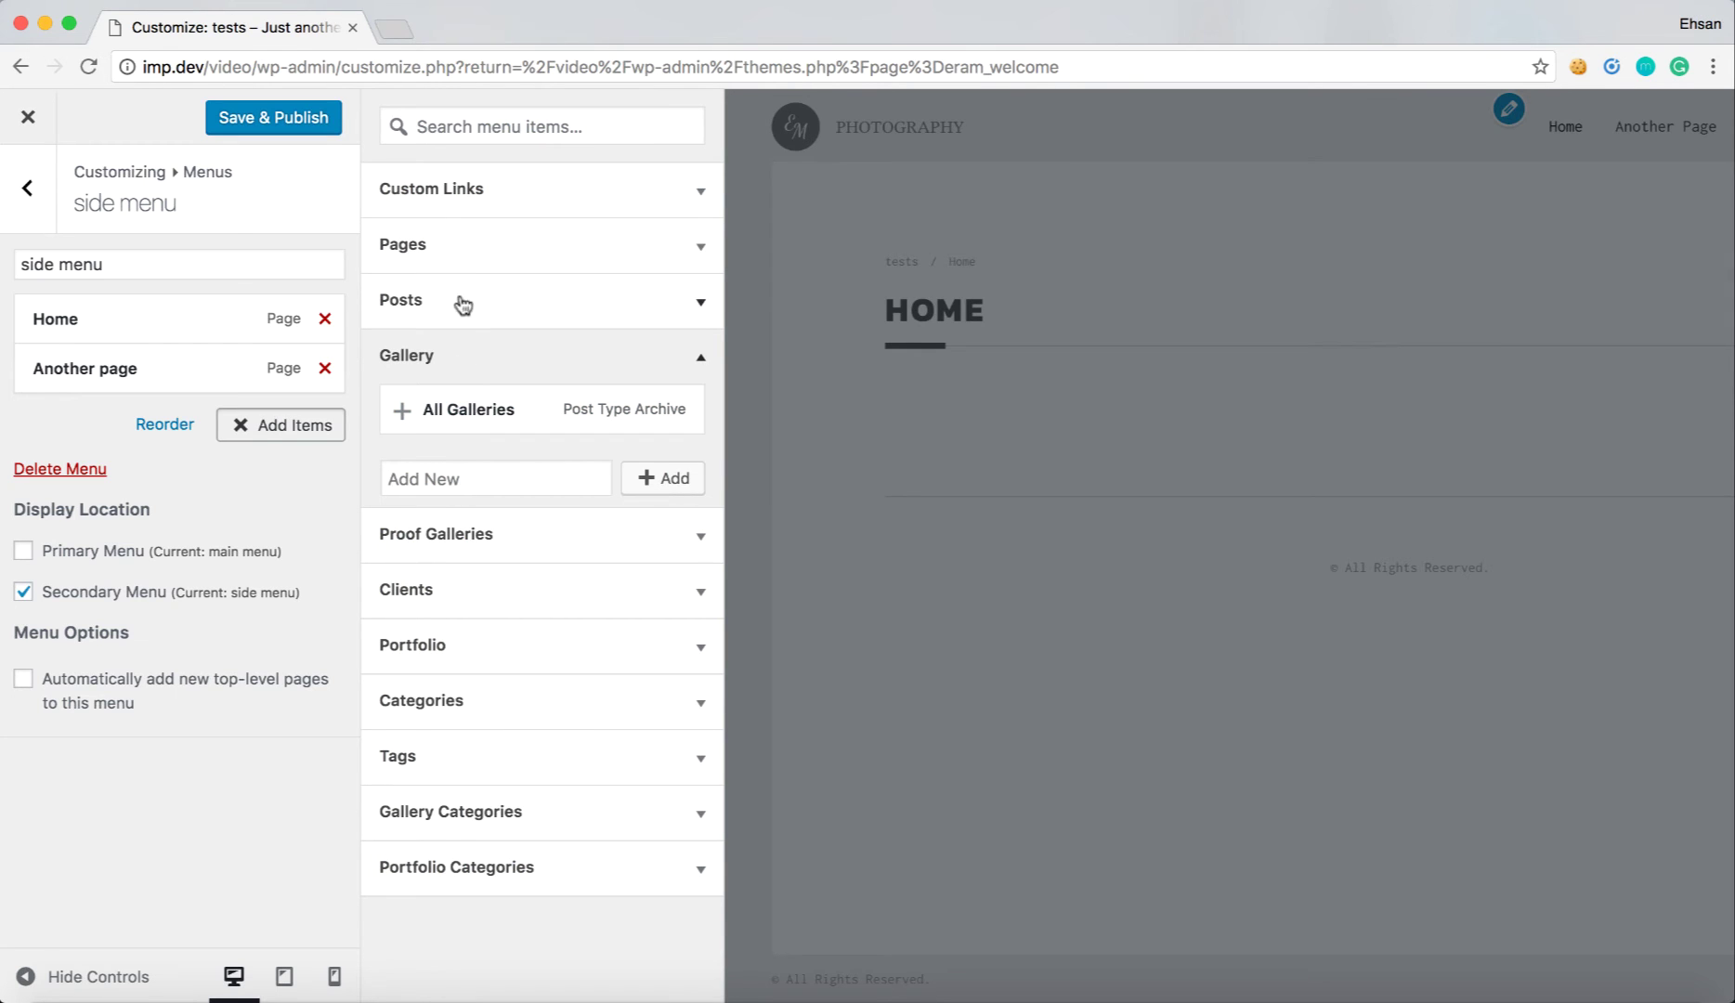
click(27, 188)
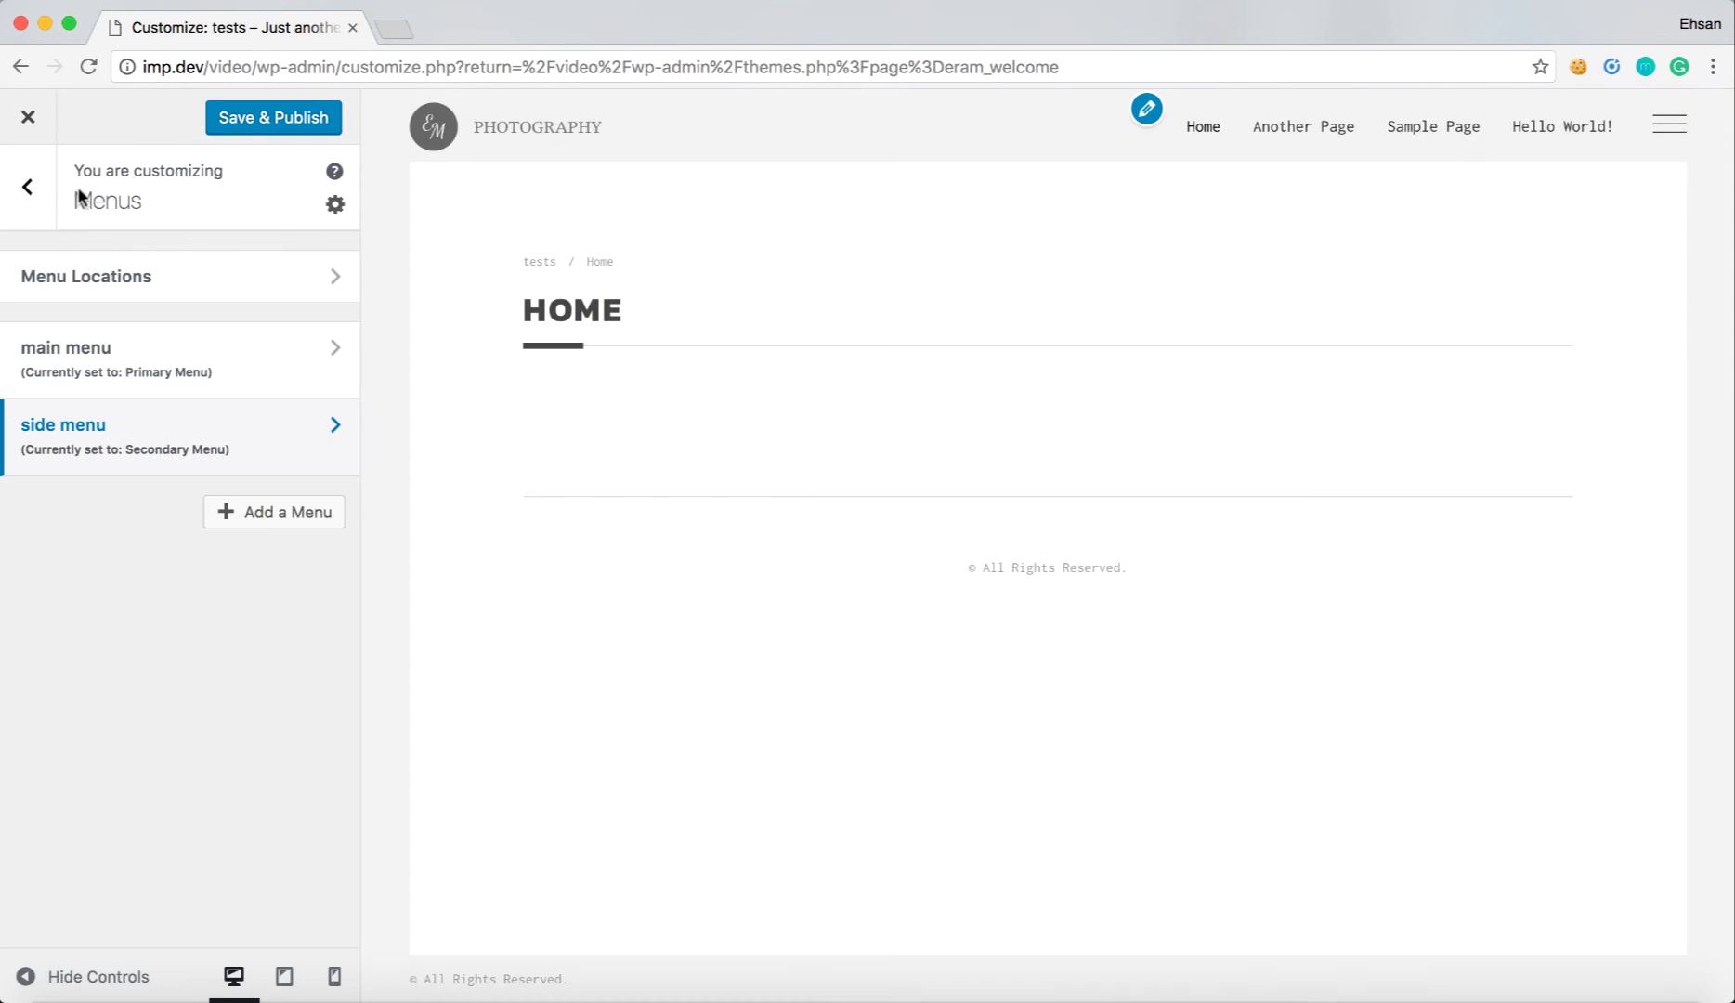
- Save and publish the menu changes, and check the side menu by opening and closing it in the site preview
click(295, 119)
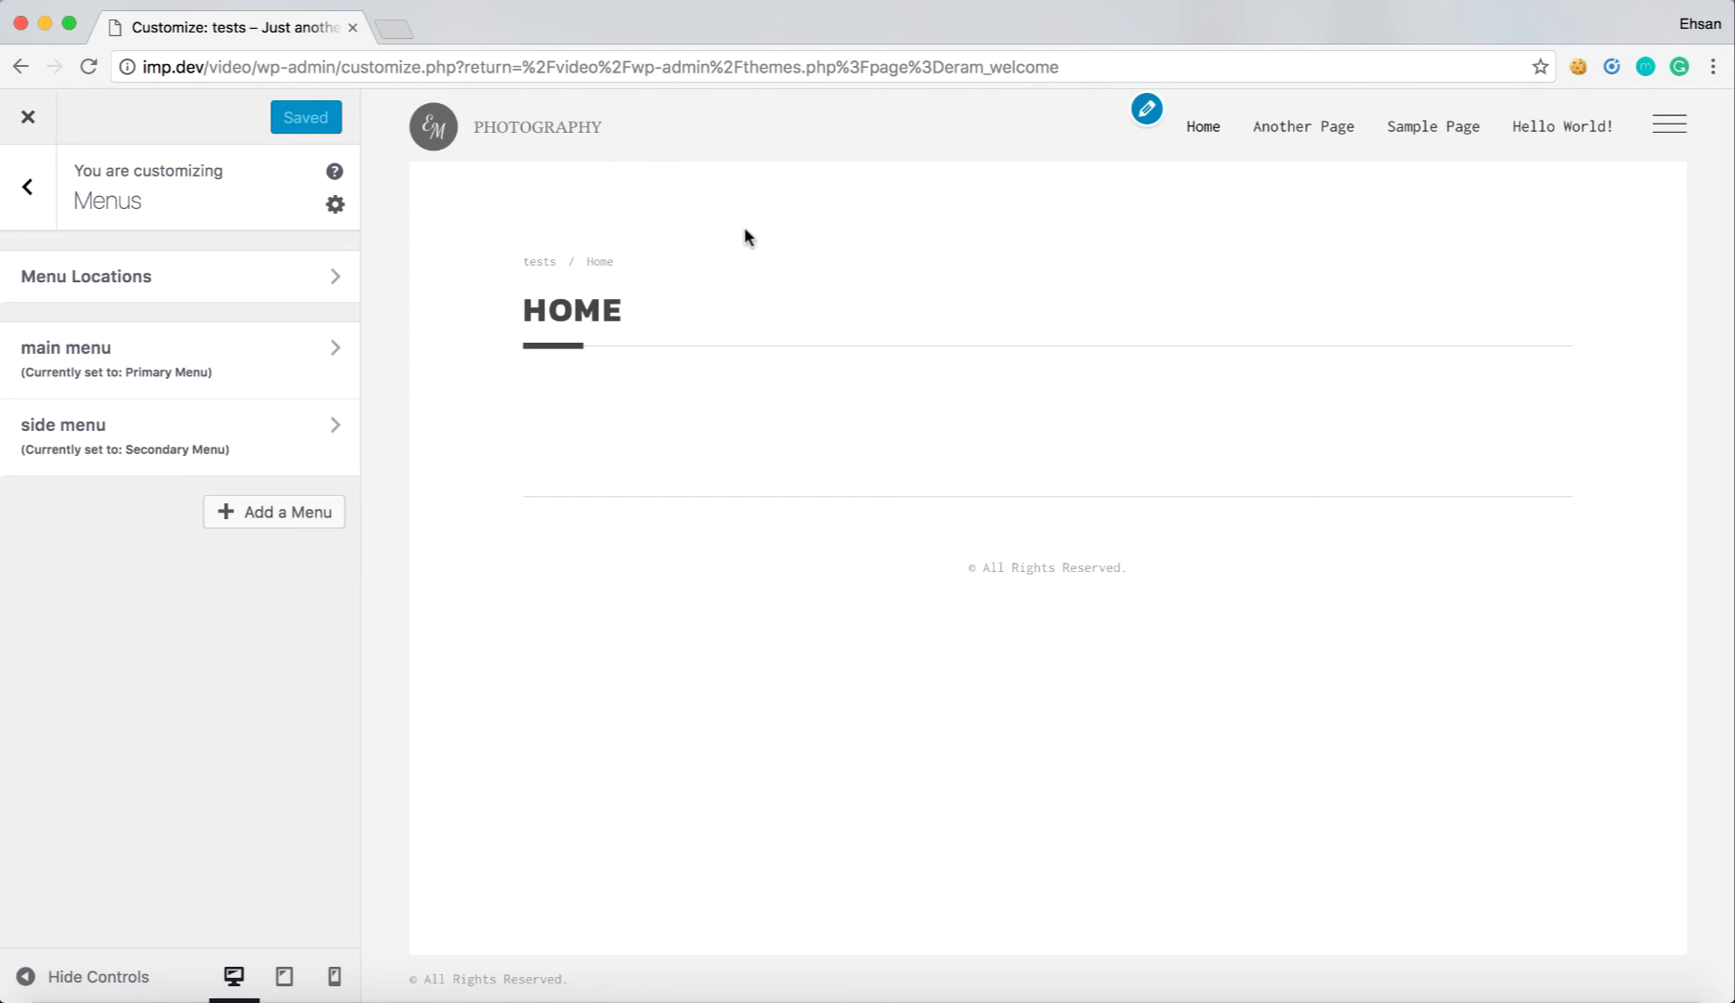
click(1669, 125)
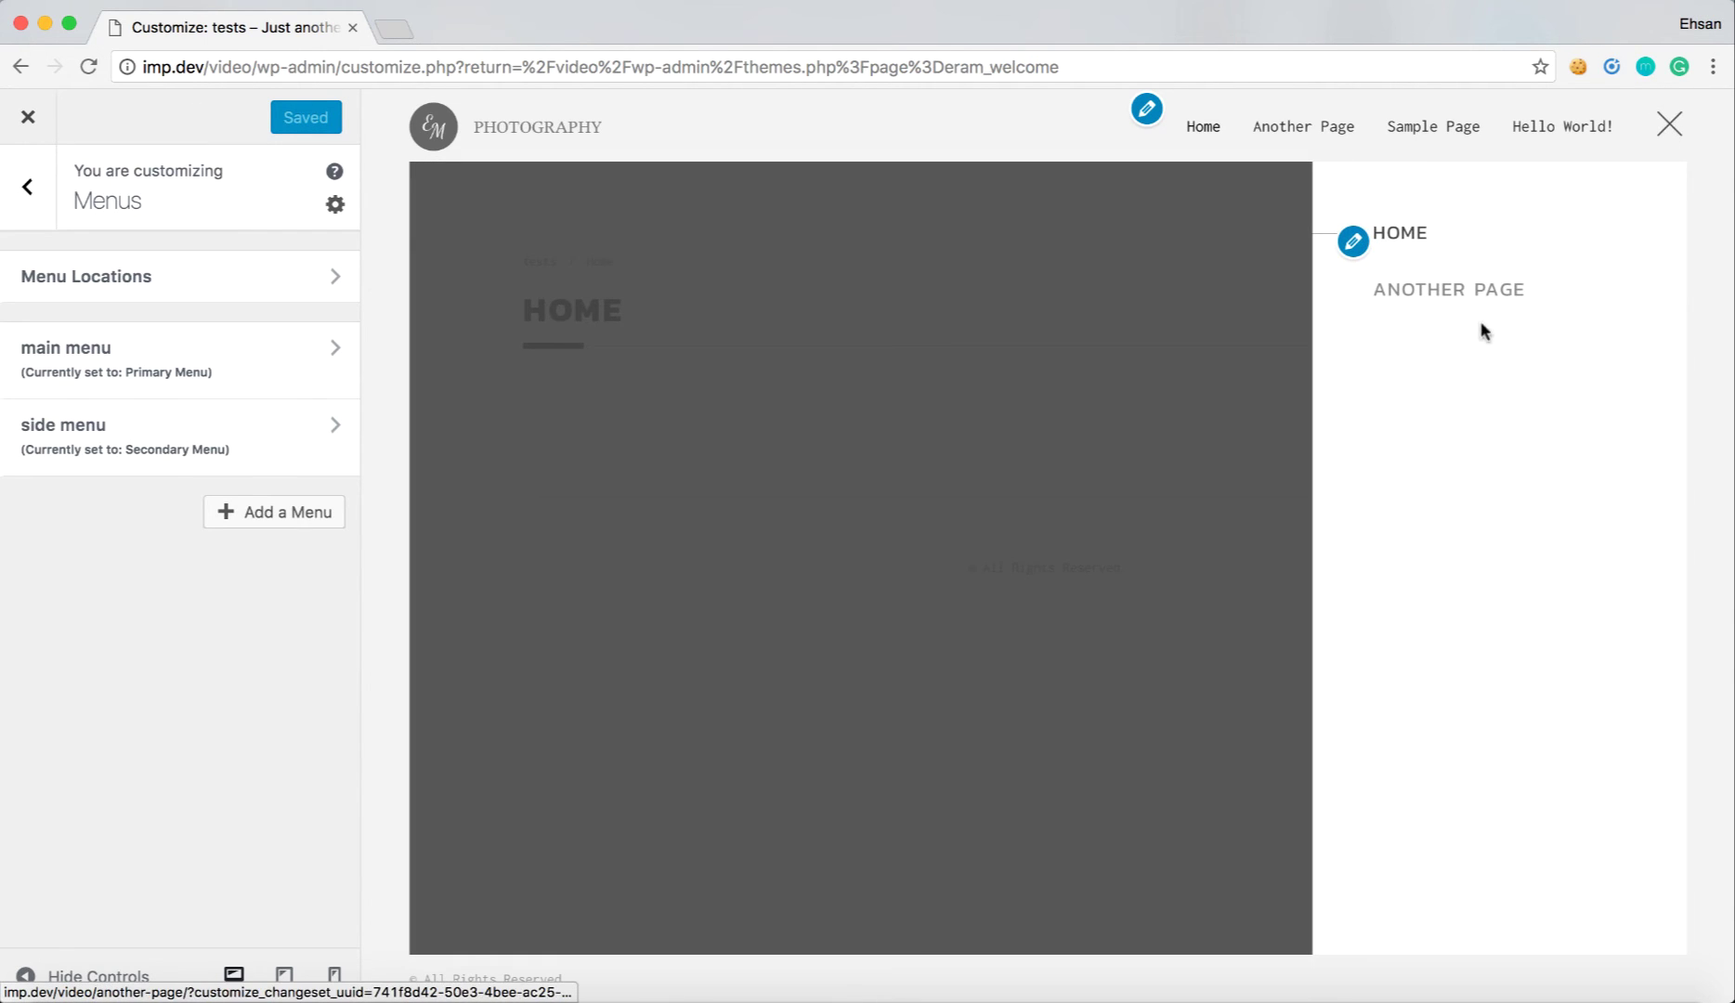
click(1676, 125)
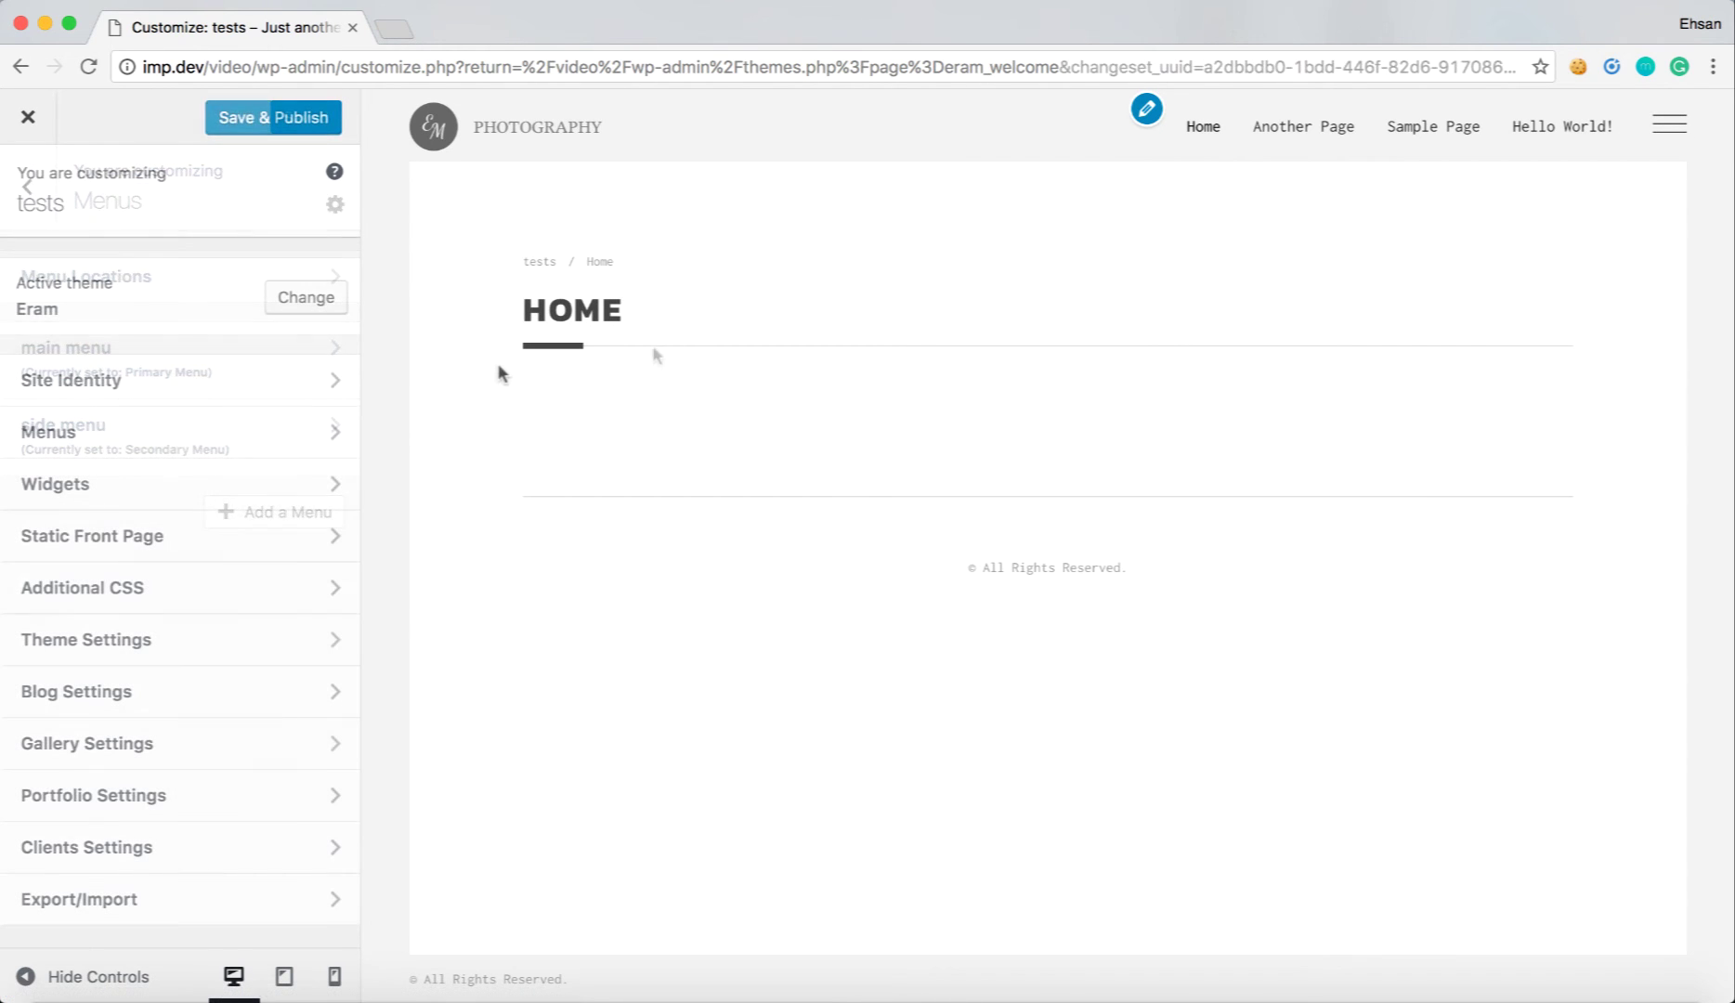
- Try the Sidebar site layout in the theme settings and check its menu in the preview
click(306, 660)
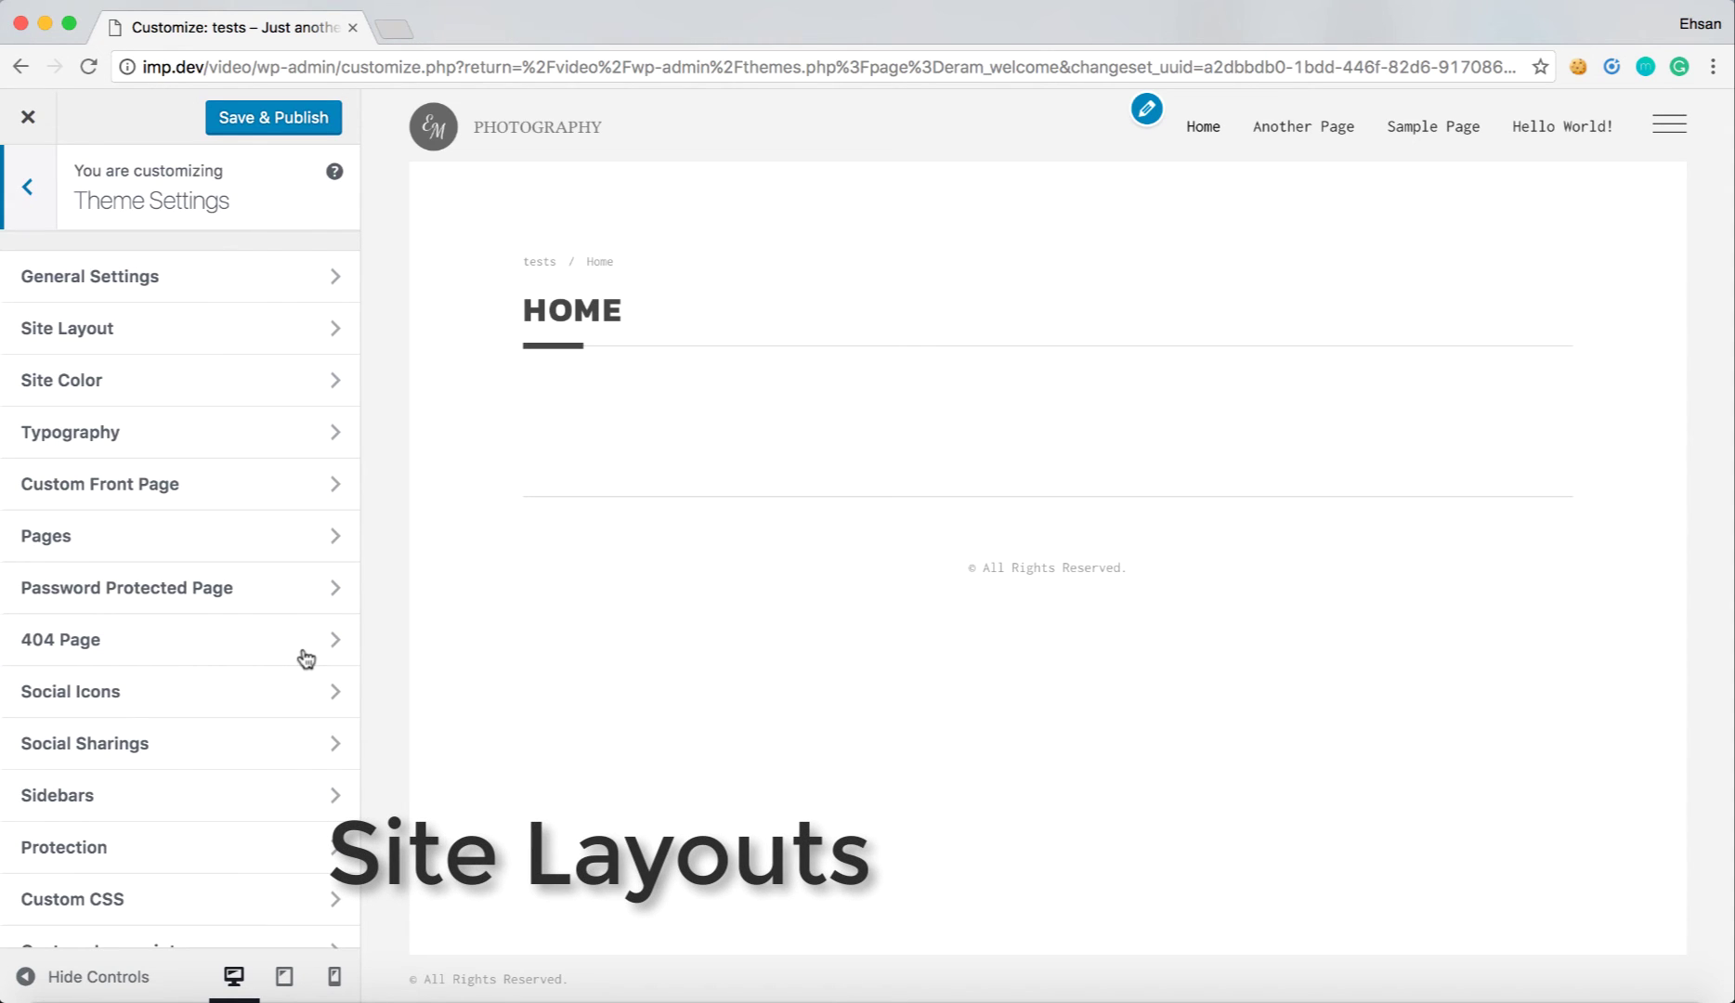
click(309, 352)
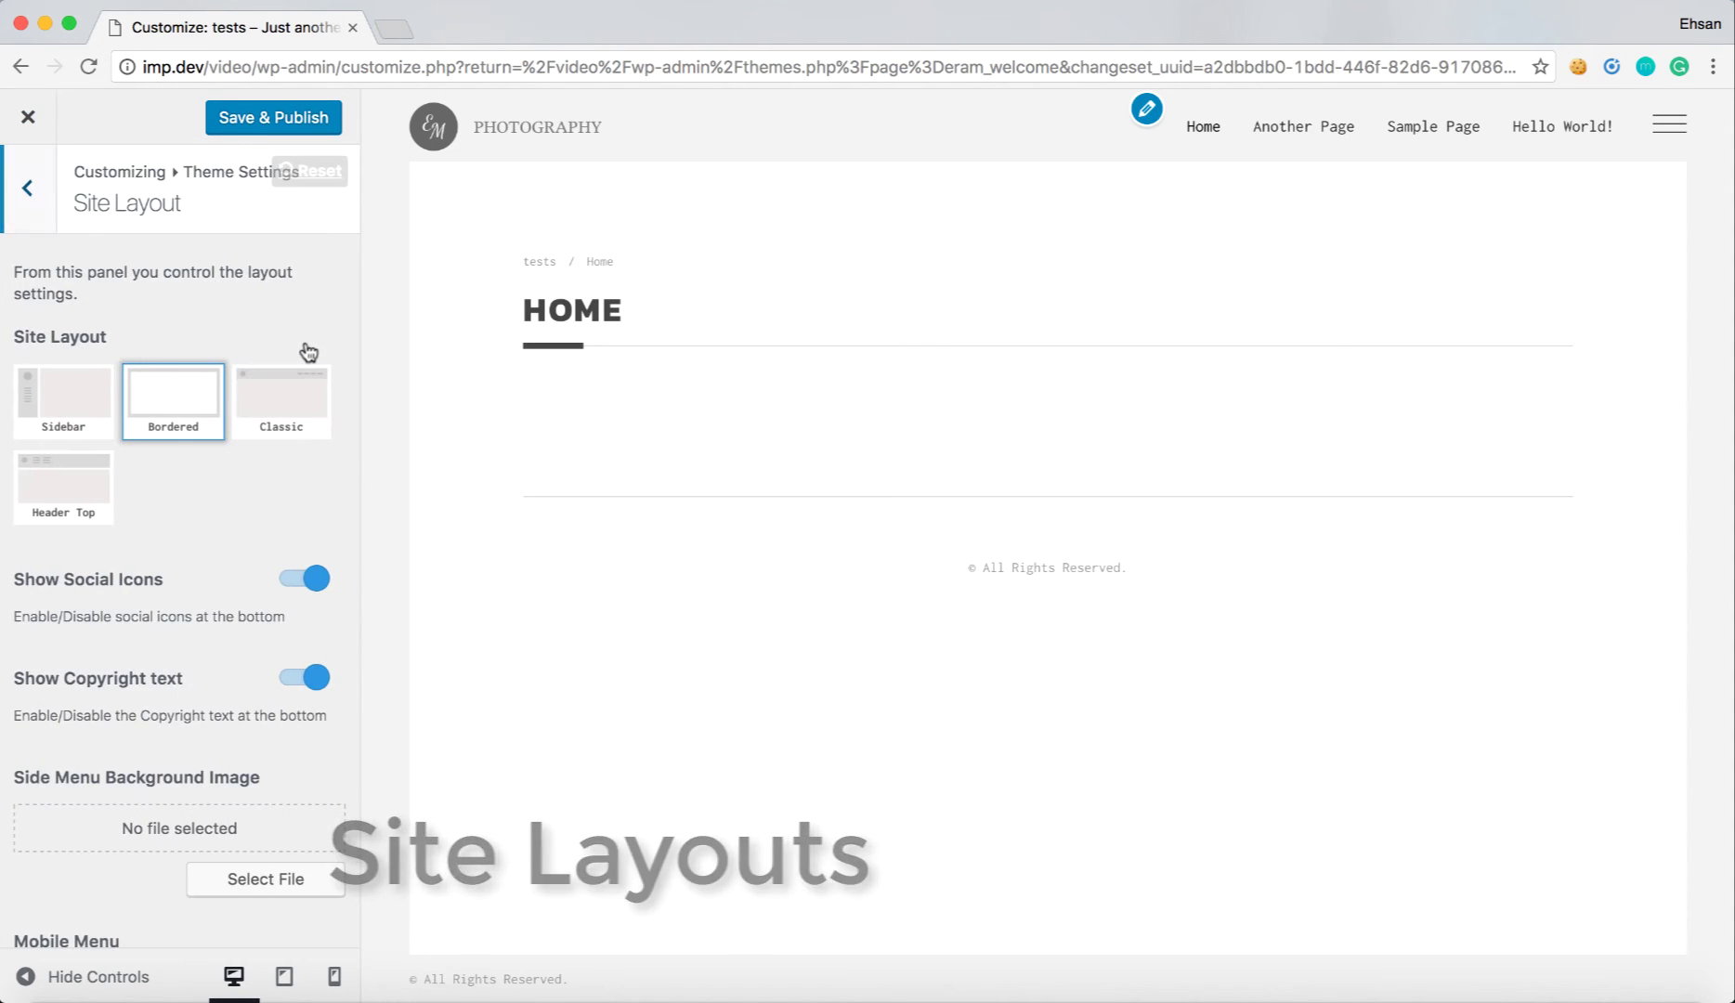
click(81, 409)
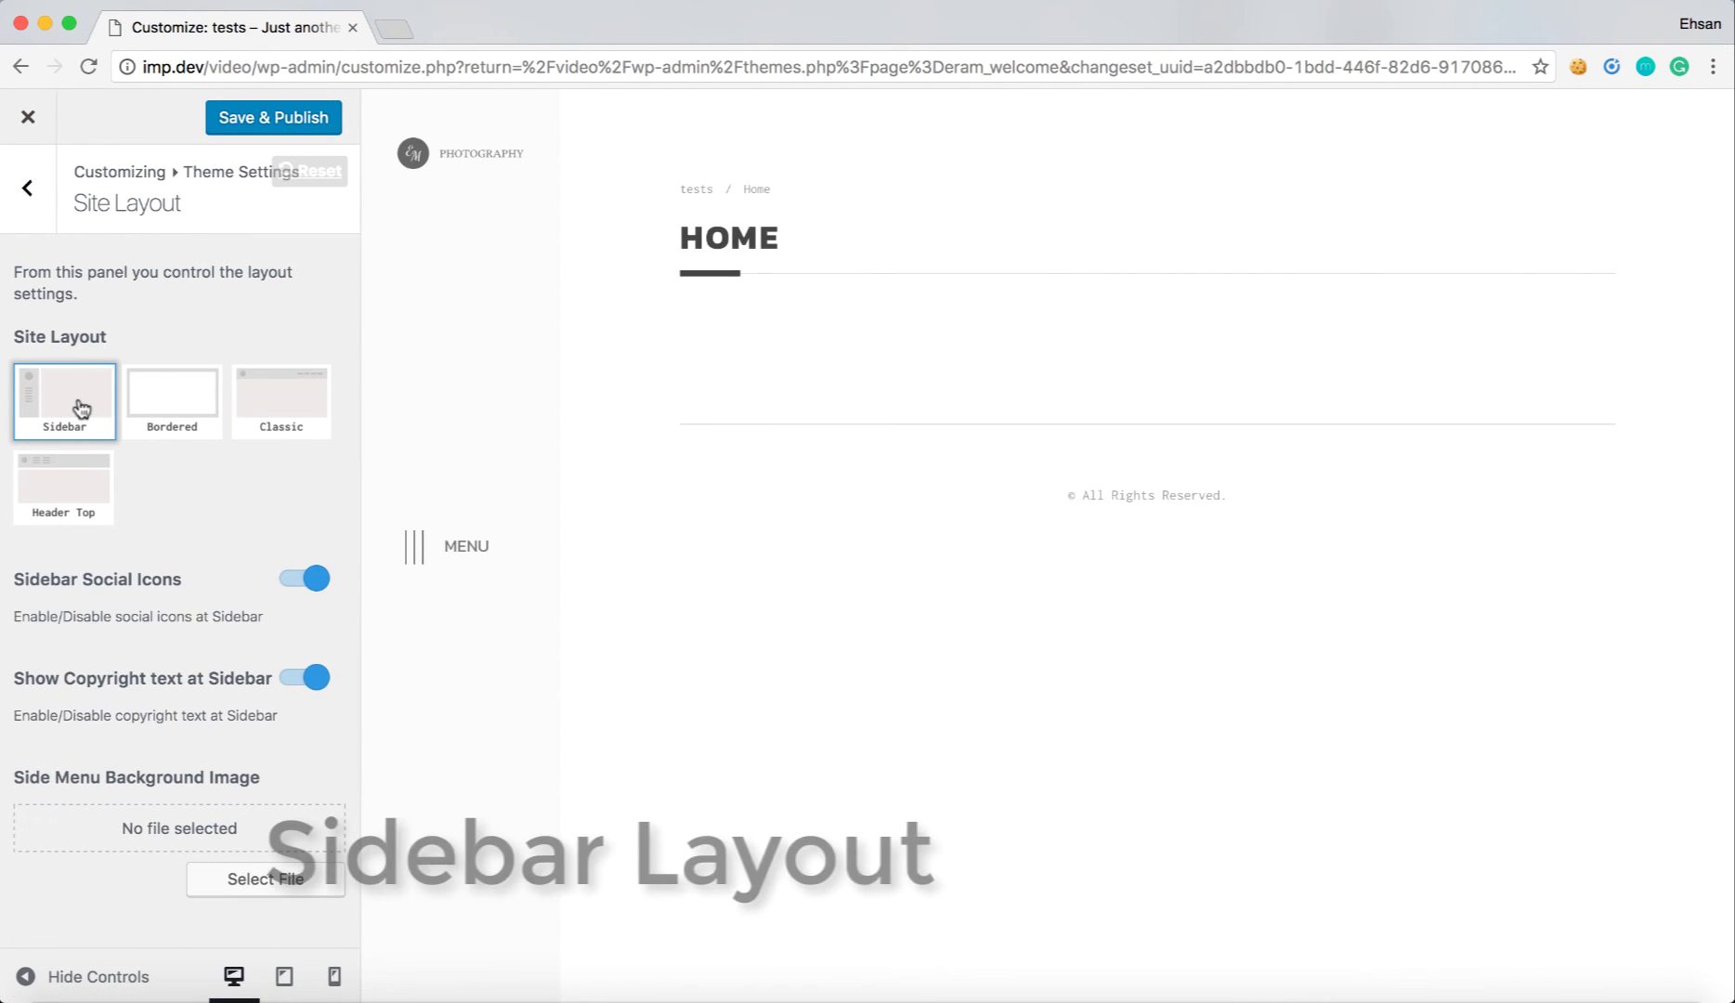
click(419, 567)
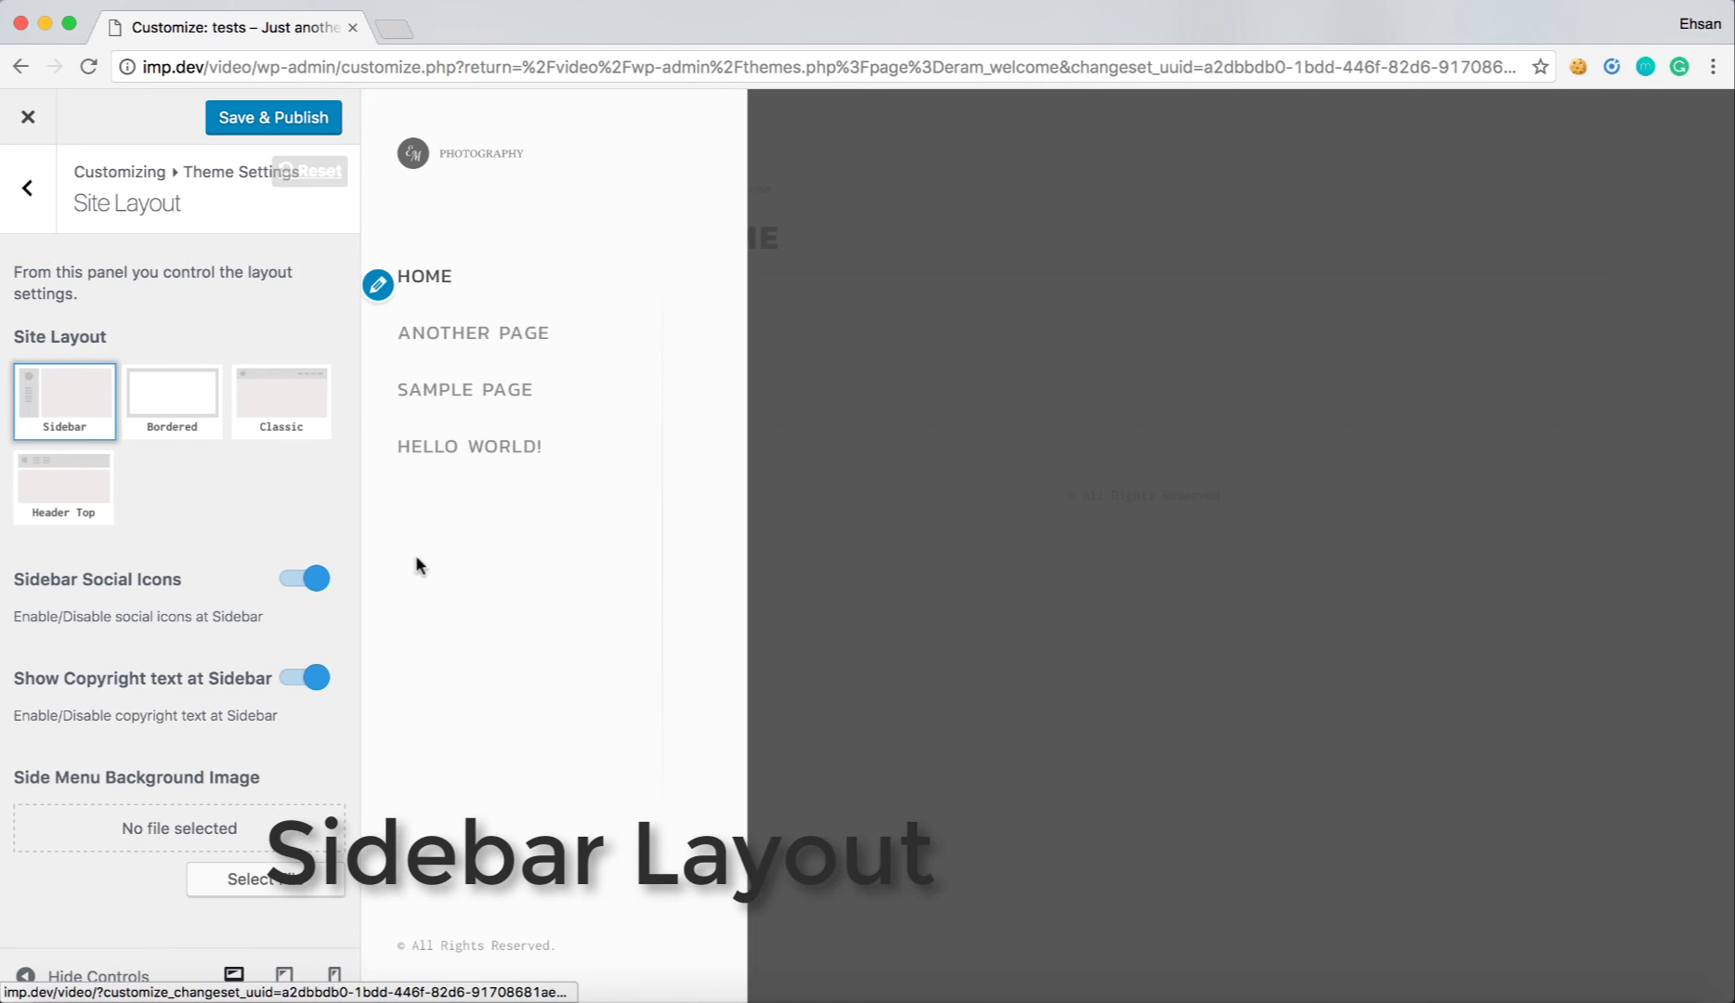
click(701, 567)
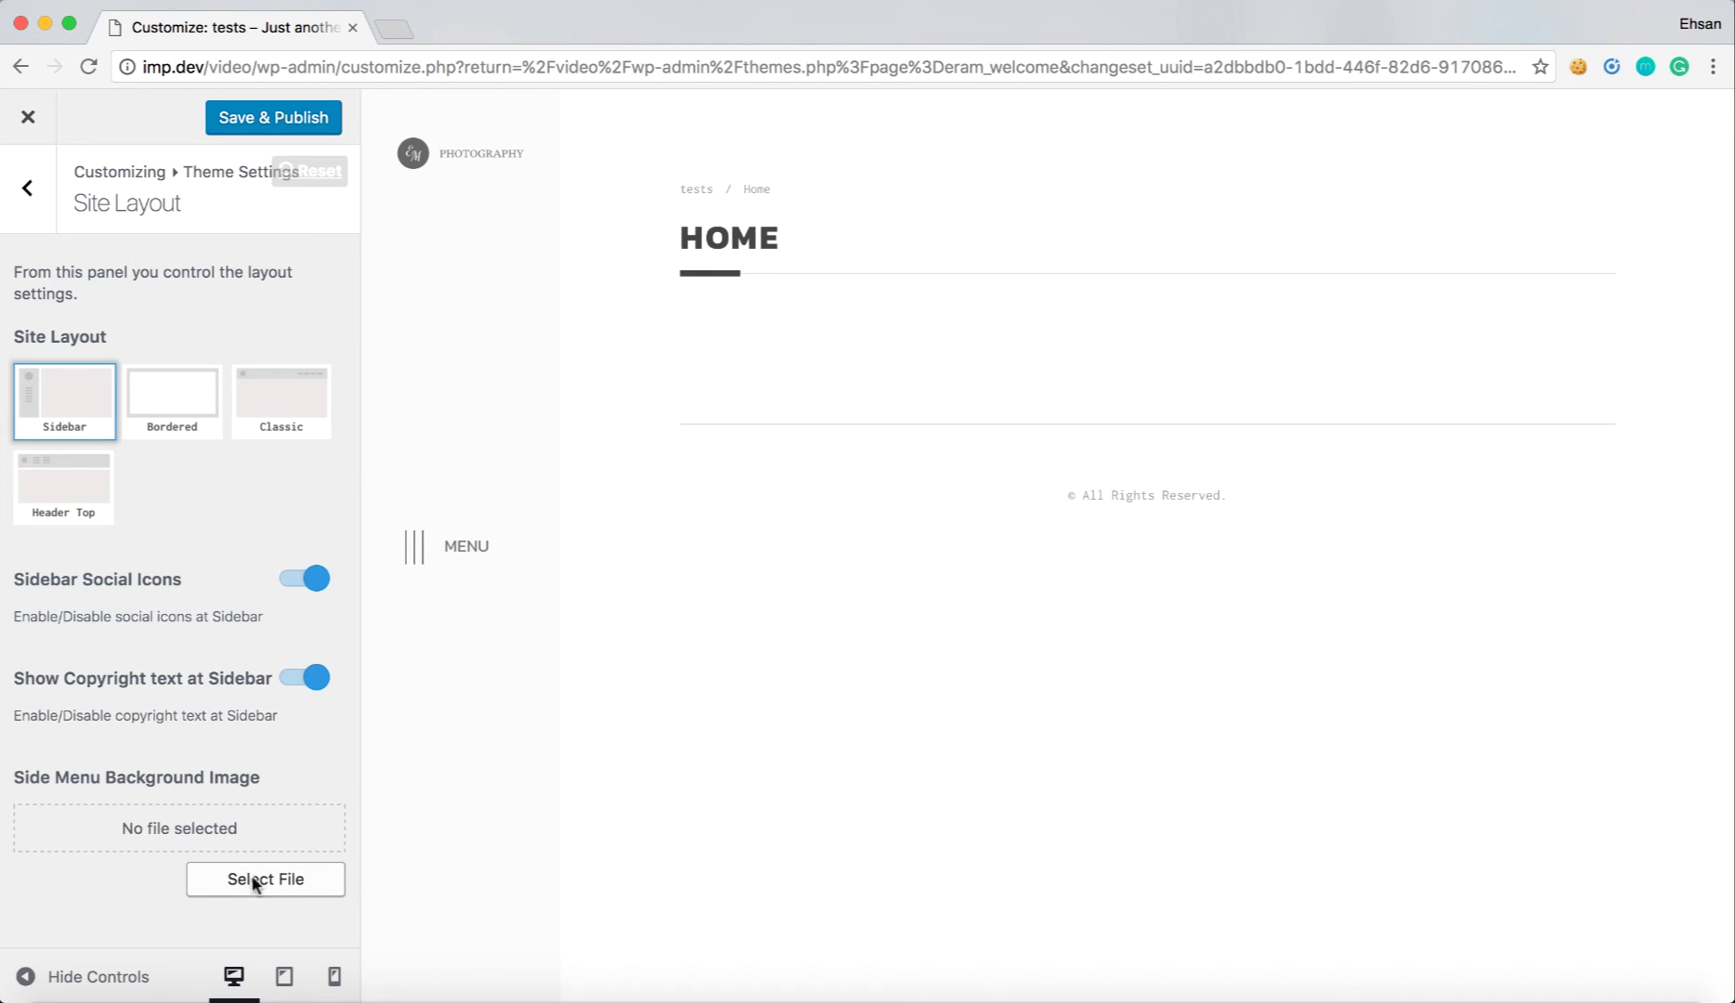
- Try the Bordered, Classic and Header Top site layouts, checking the side menu in the Classic preview
click(183, 444)
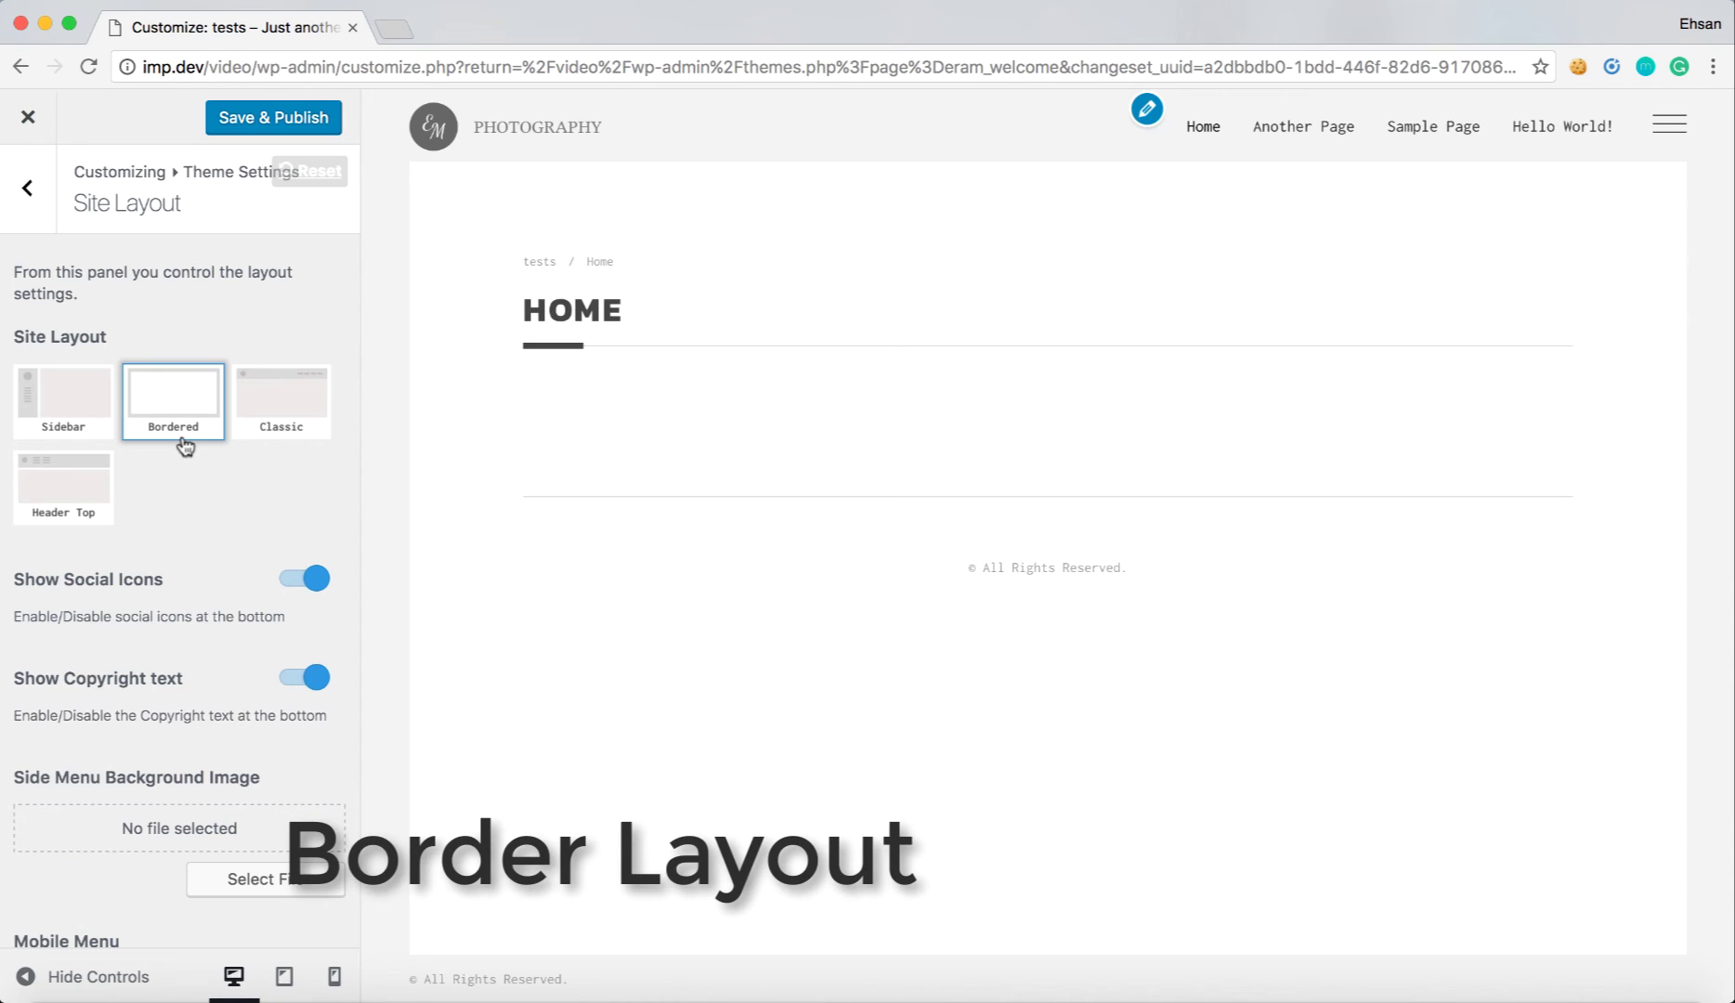
click(281, 441)
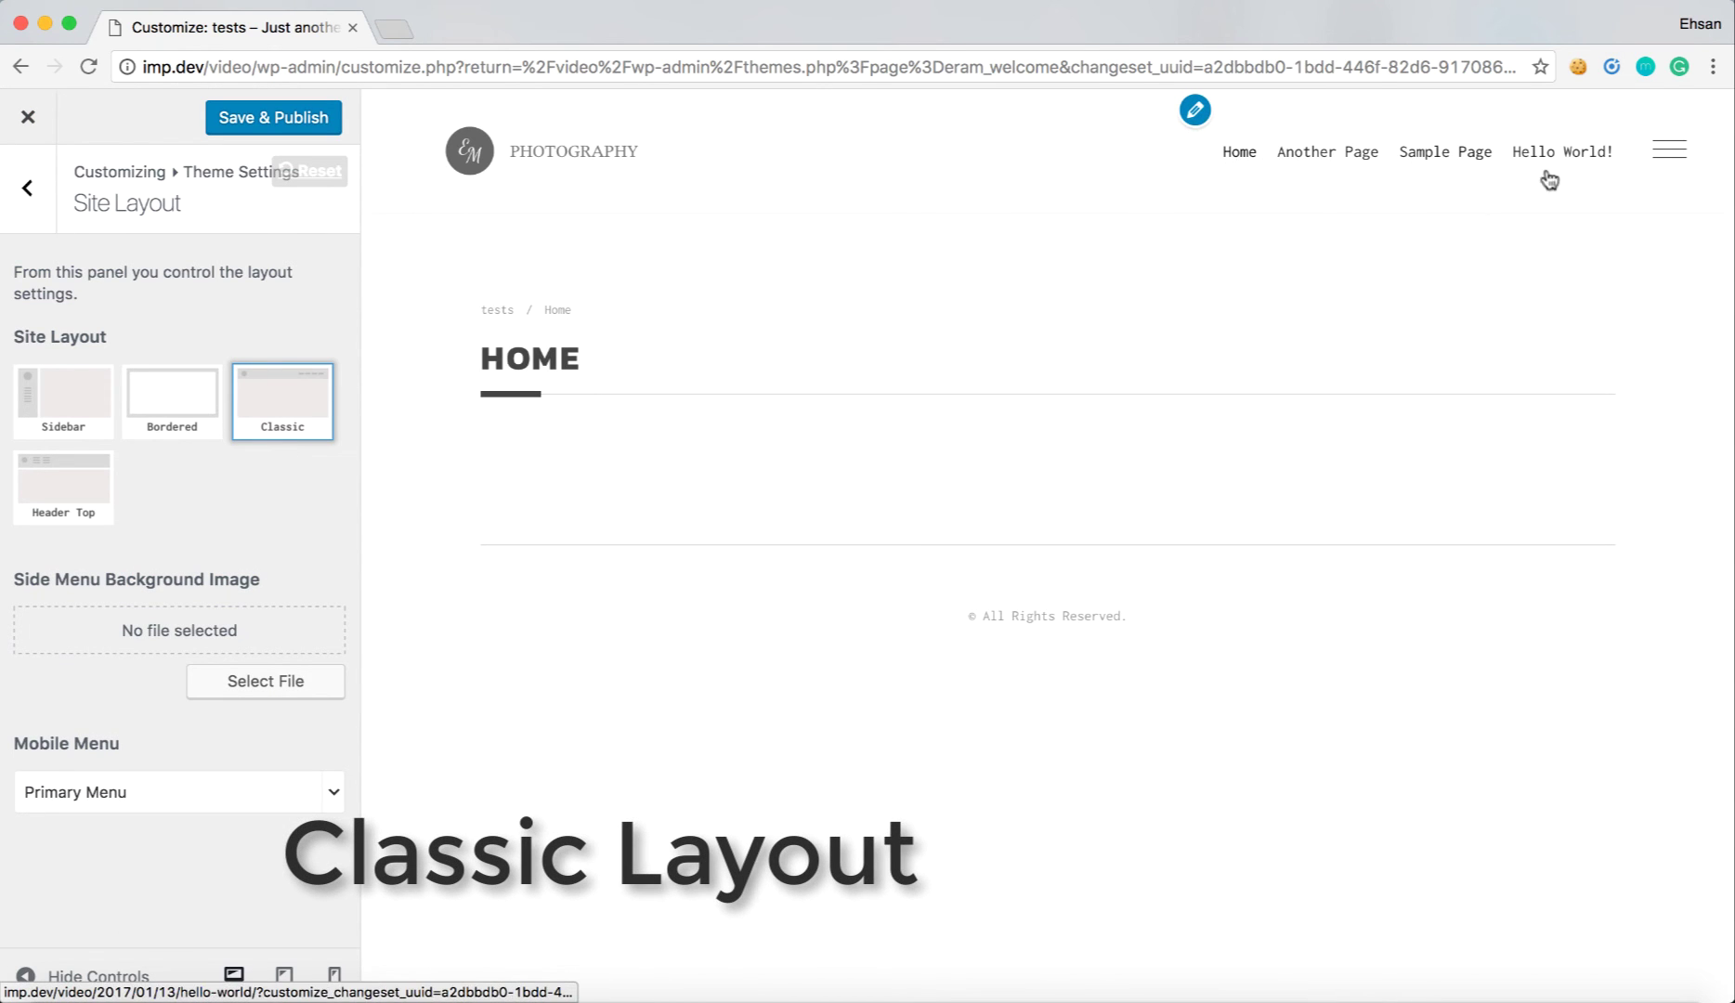
click(1672, 150)
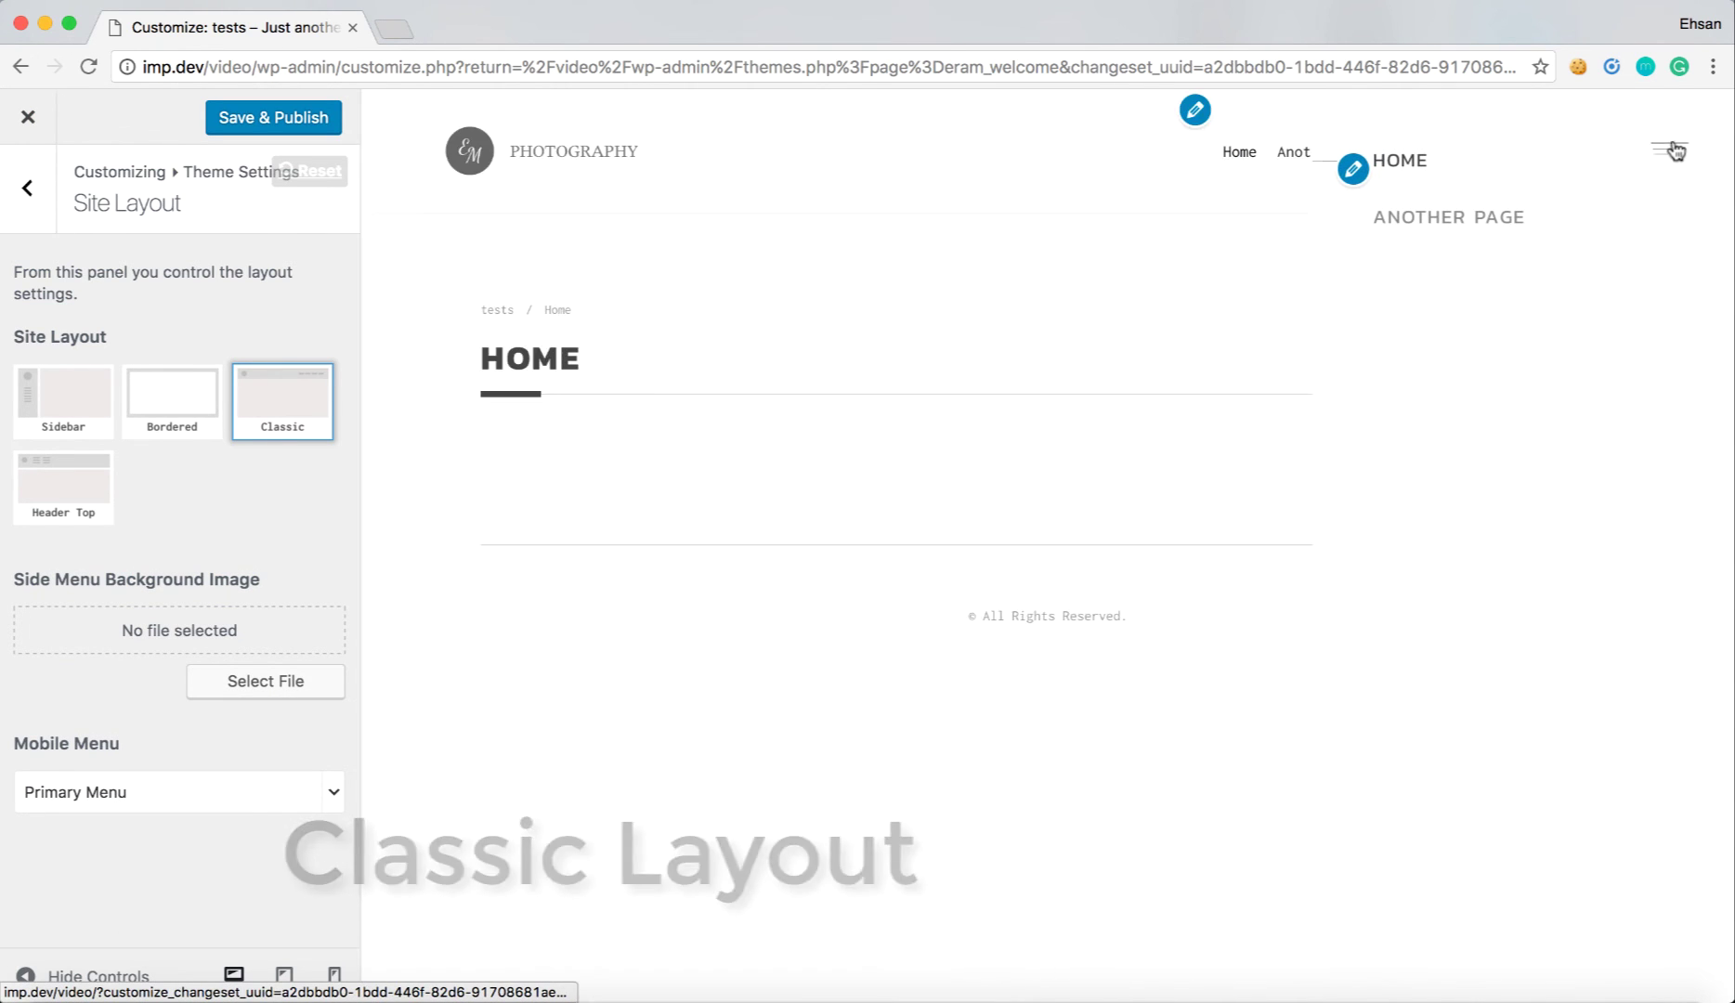
click(1672, 150)
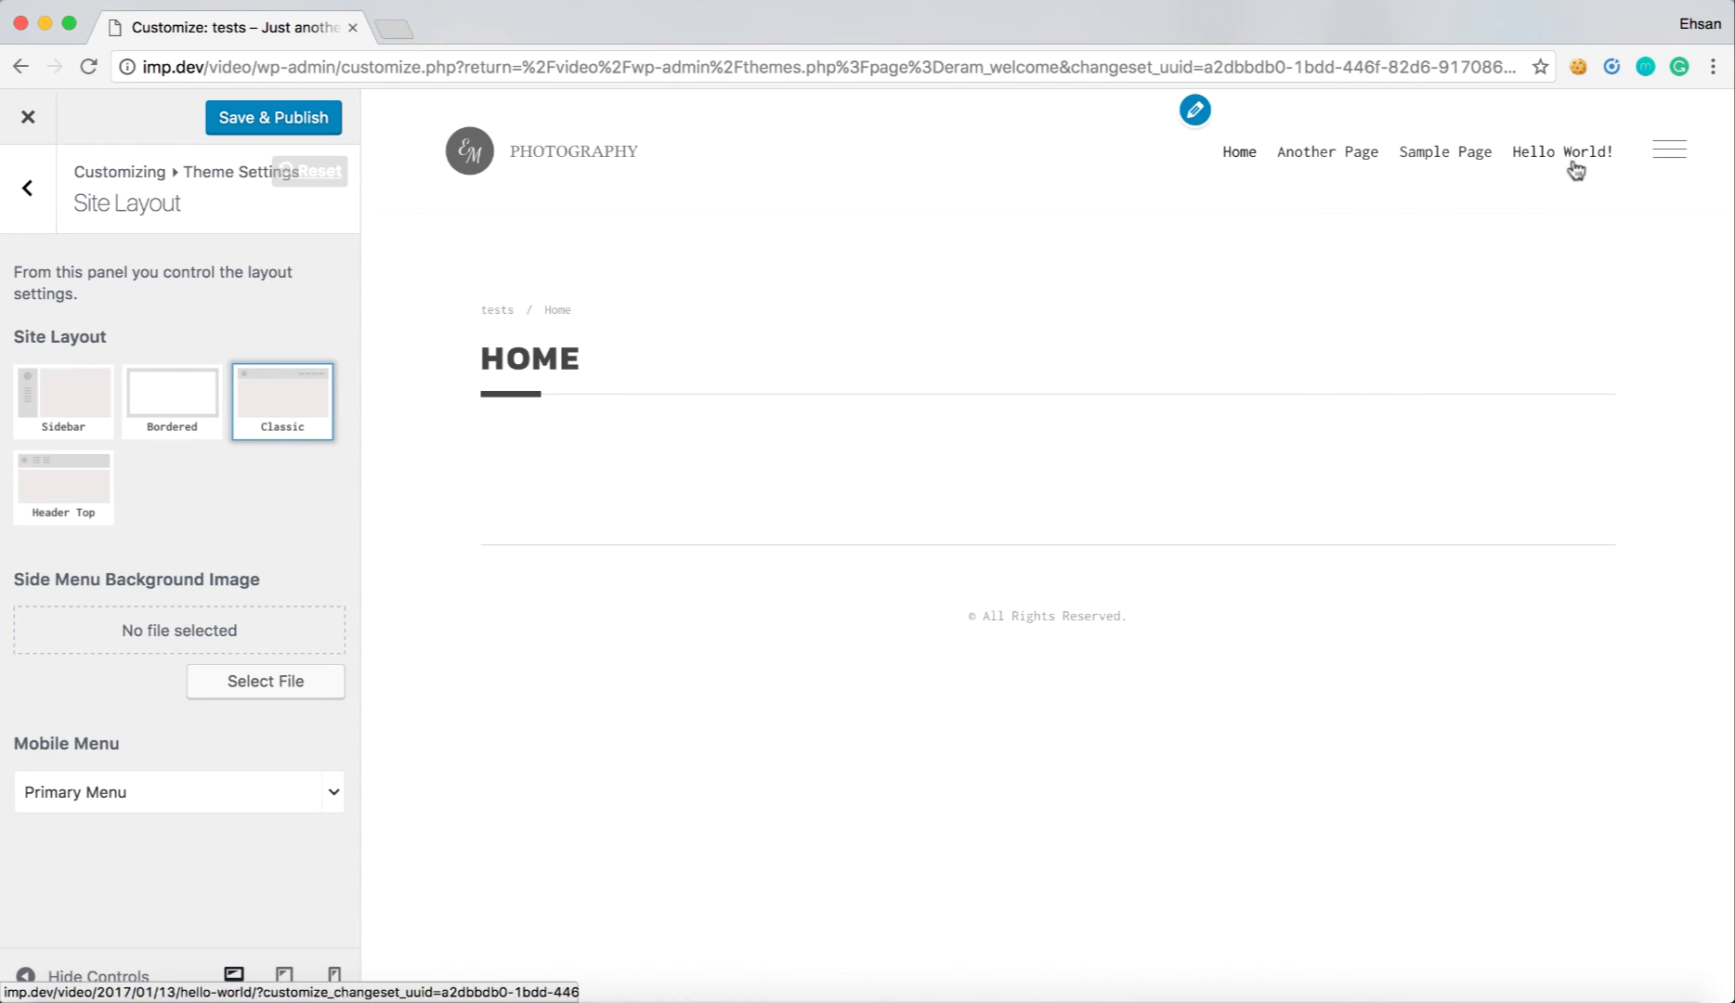
click(59, 499)
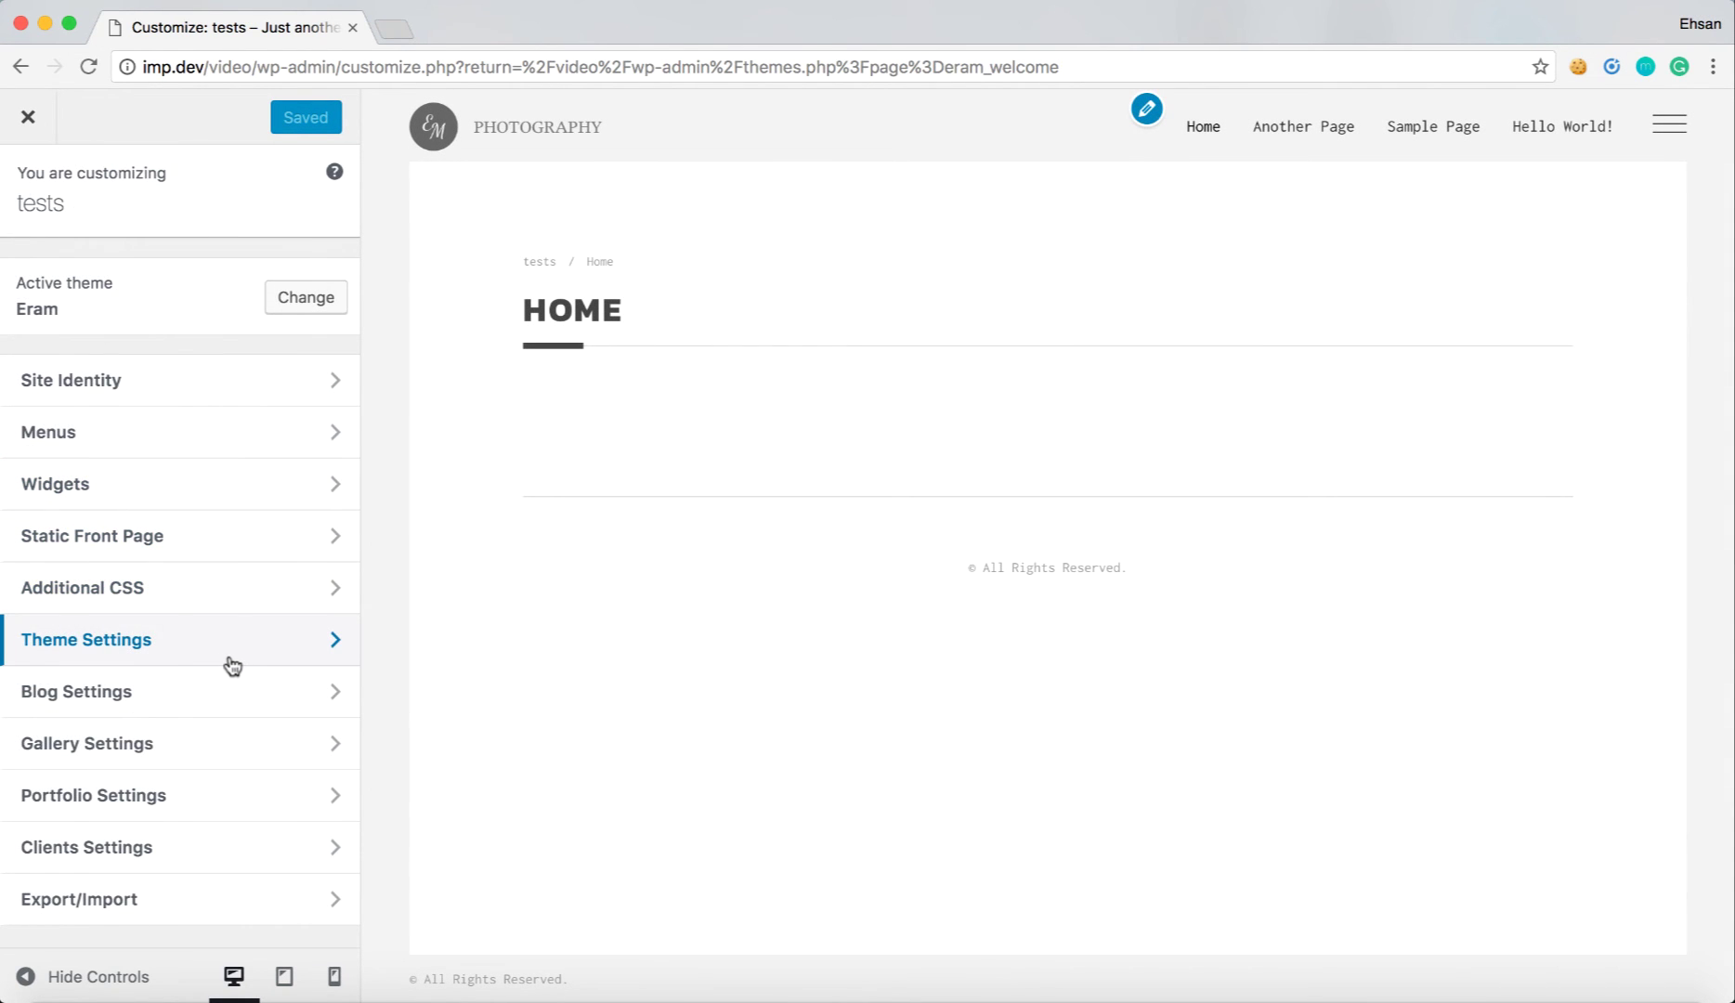
click(232, 665)
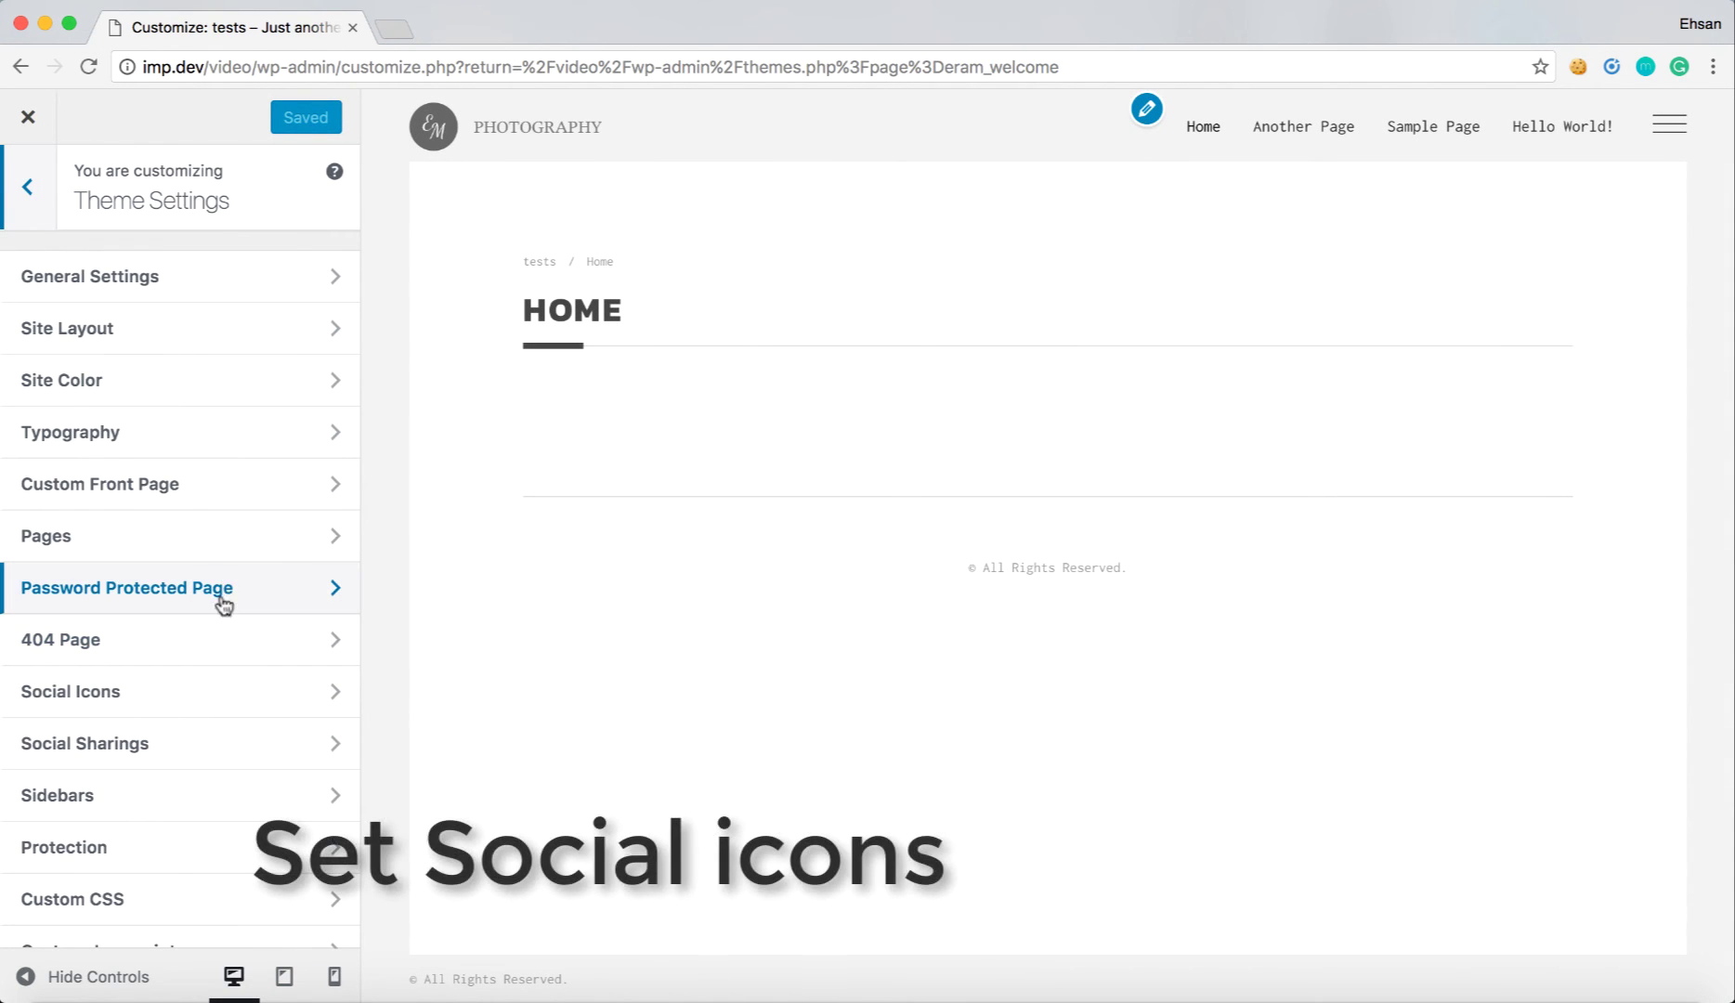
click(206, 690)
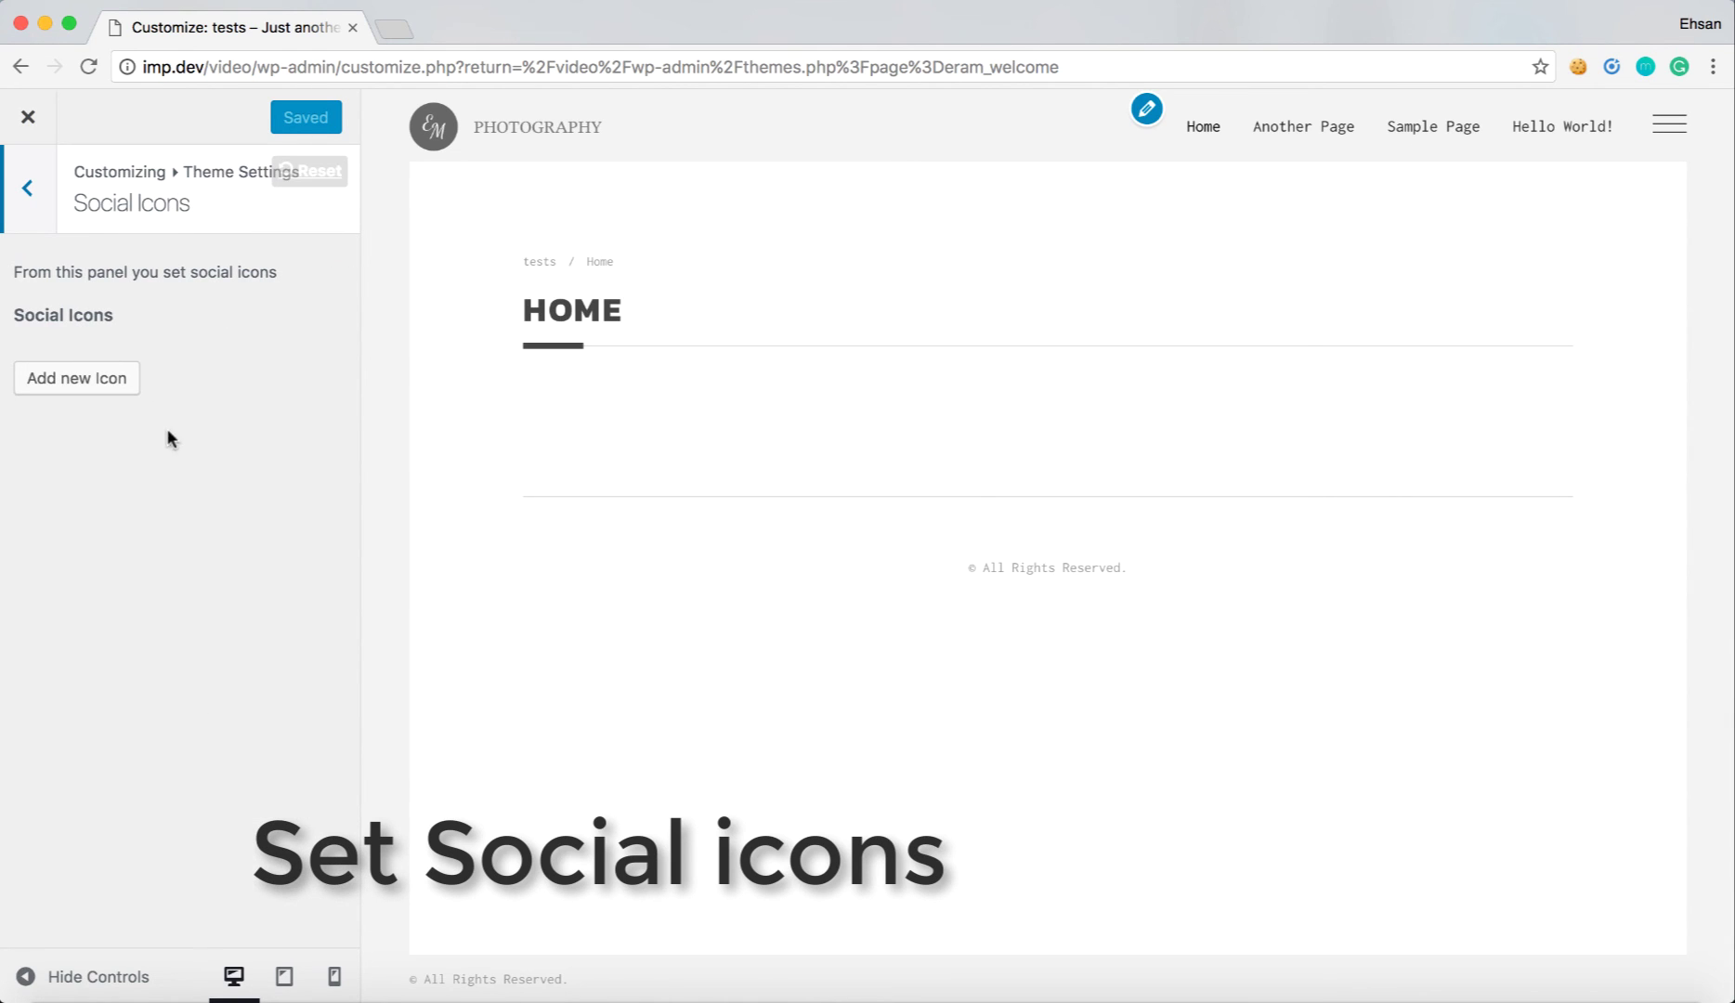
click(105, 379)
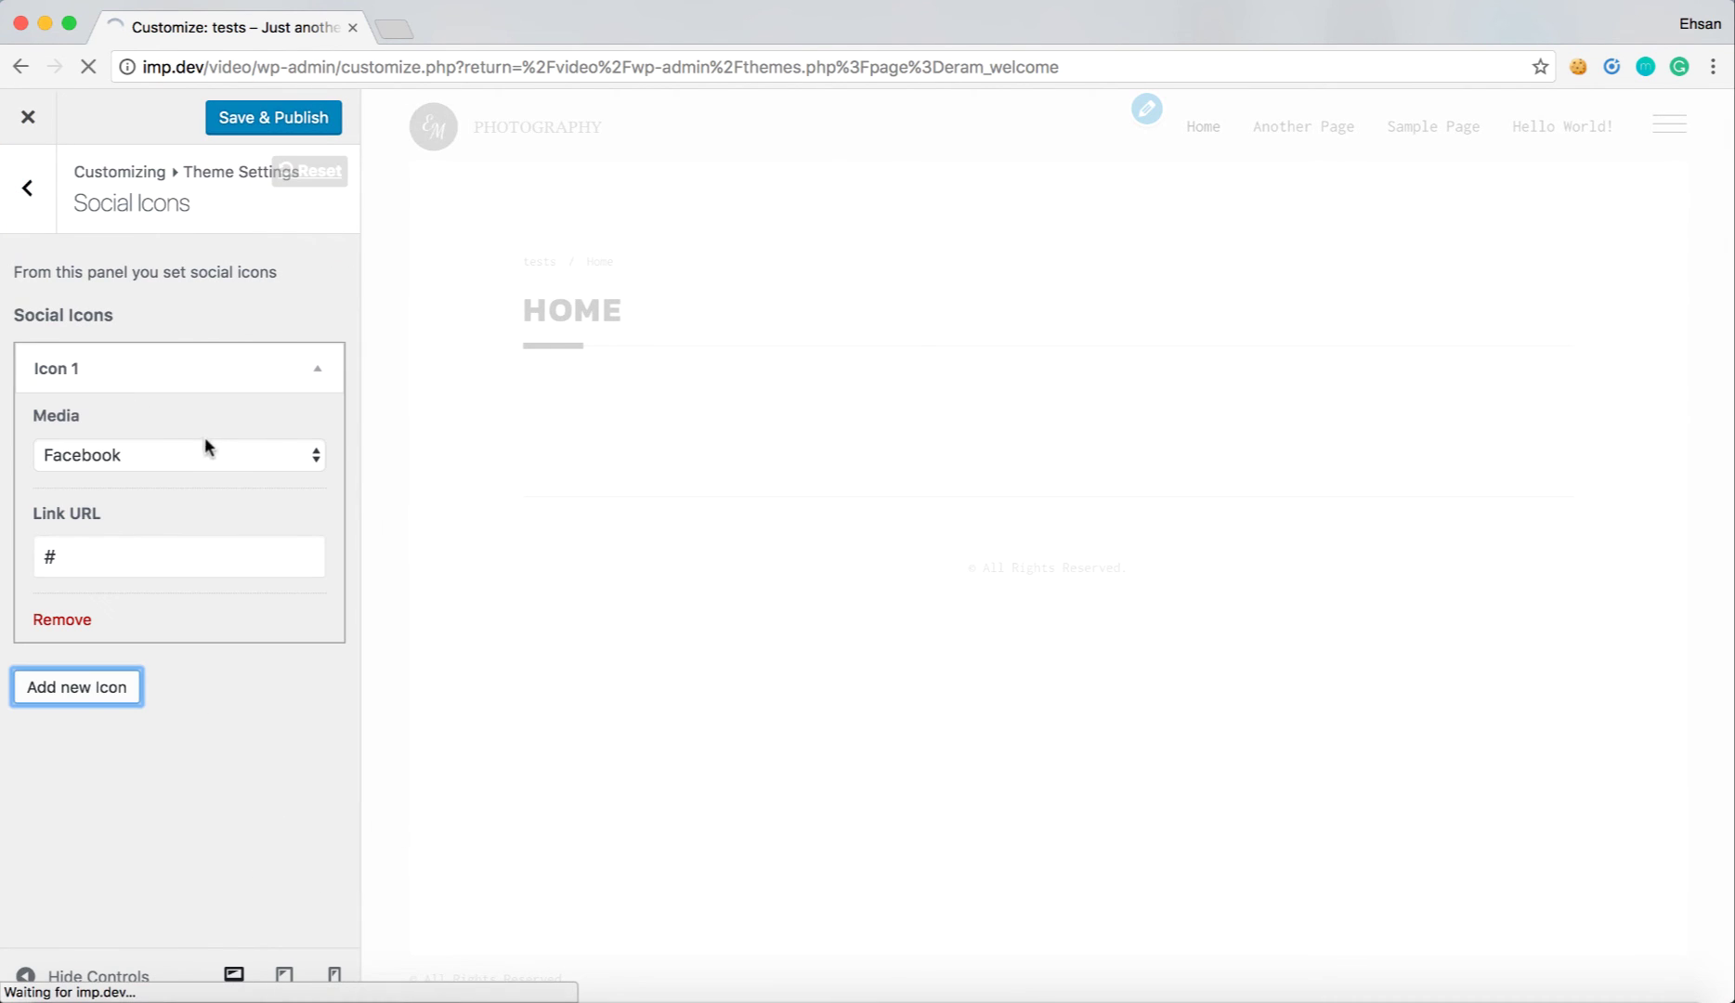
click(115, 555)
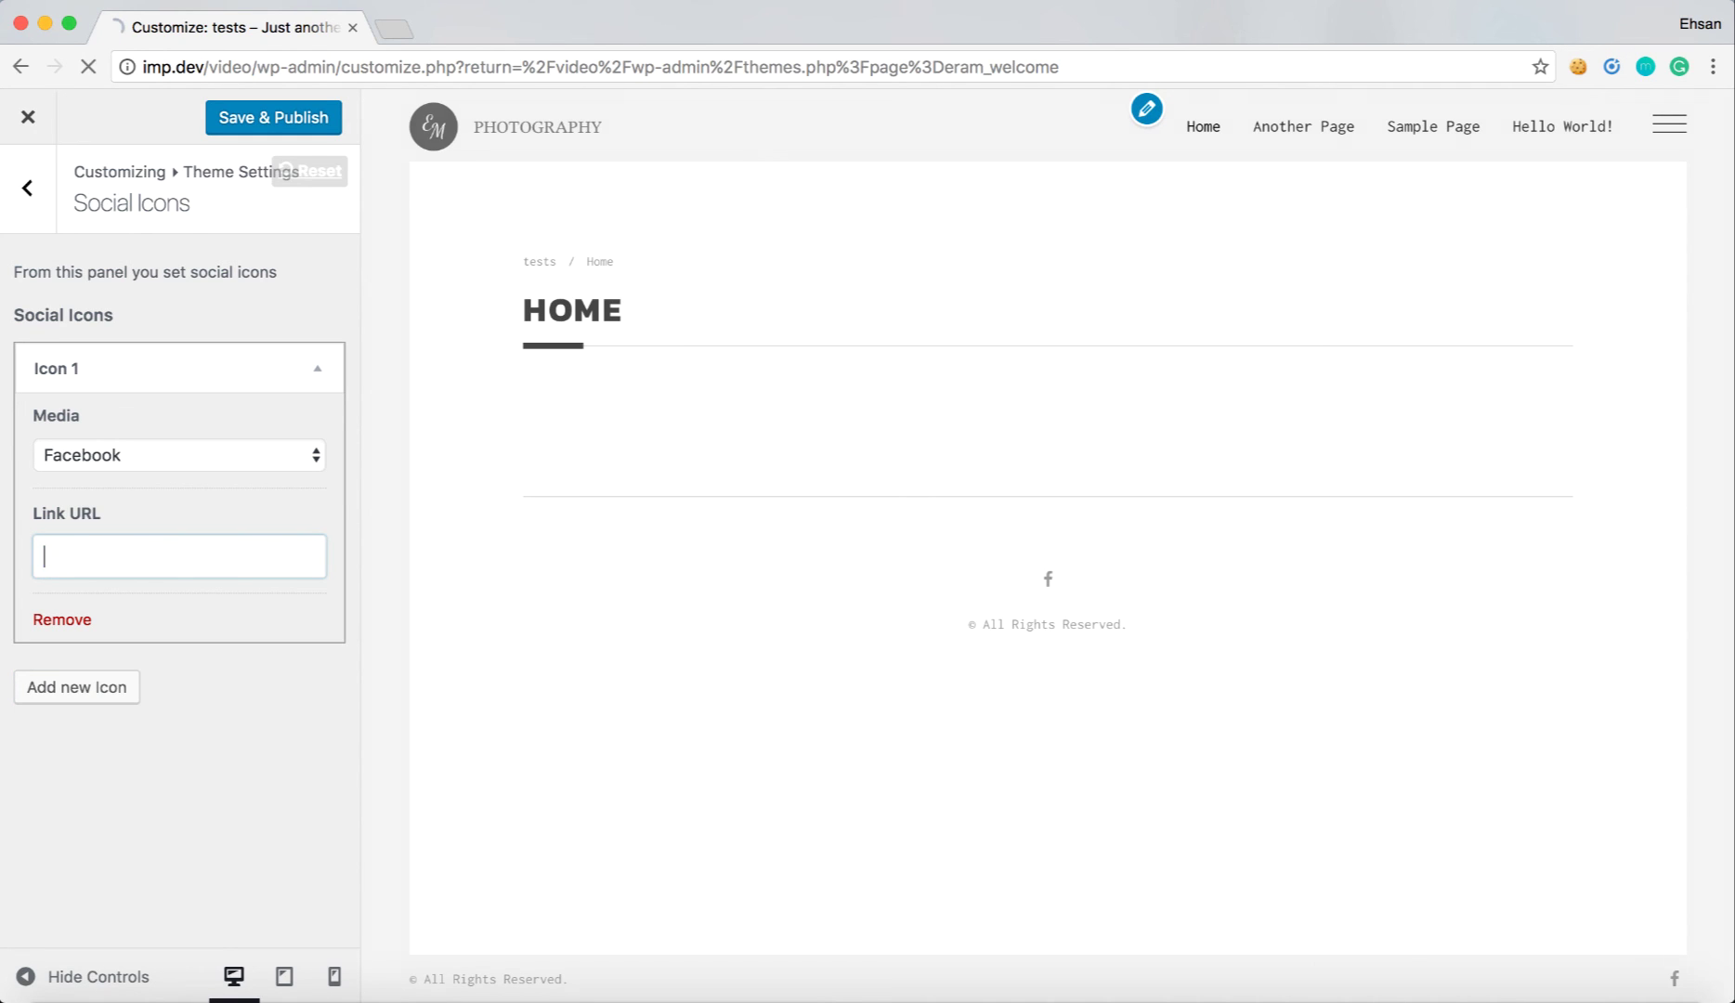
text(Your)
key(BackSpace)
key(BackSpace)
key(BackSpace)
key(BackSpace)
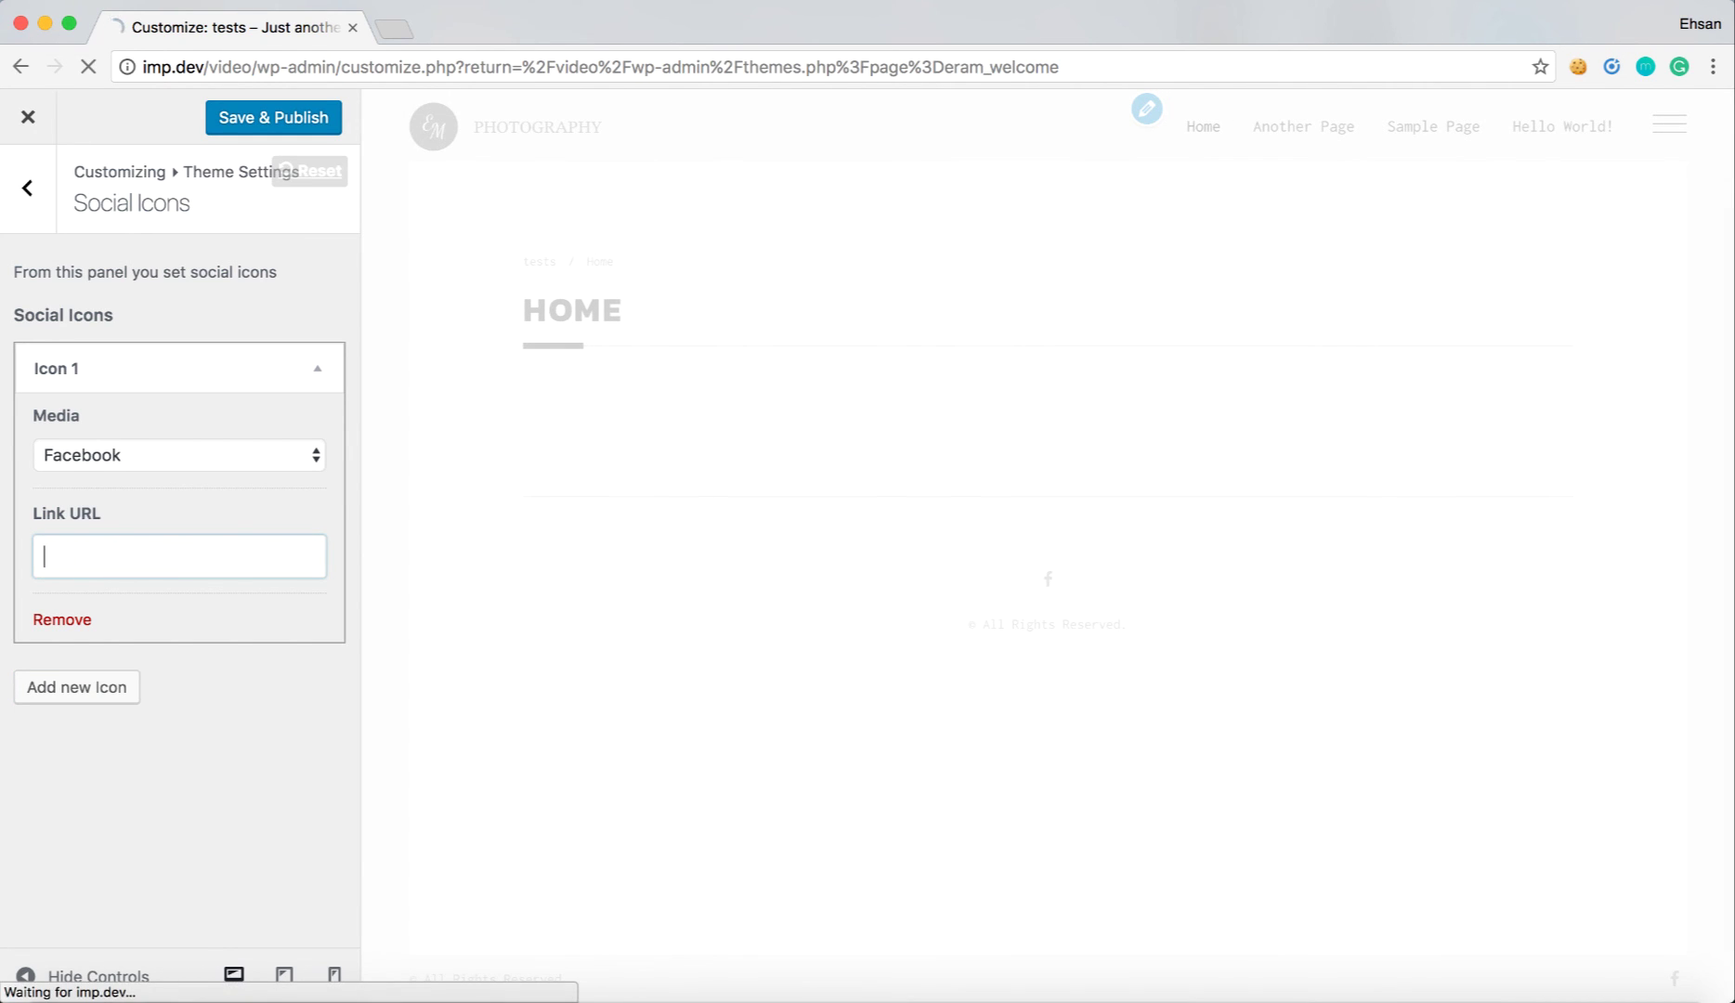
text(http://facebook)
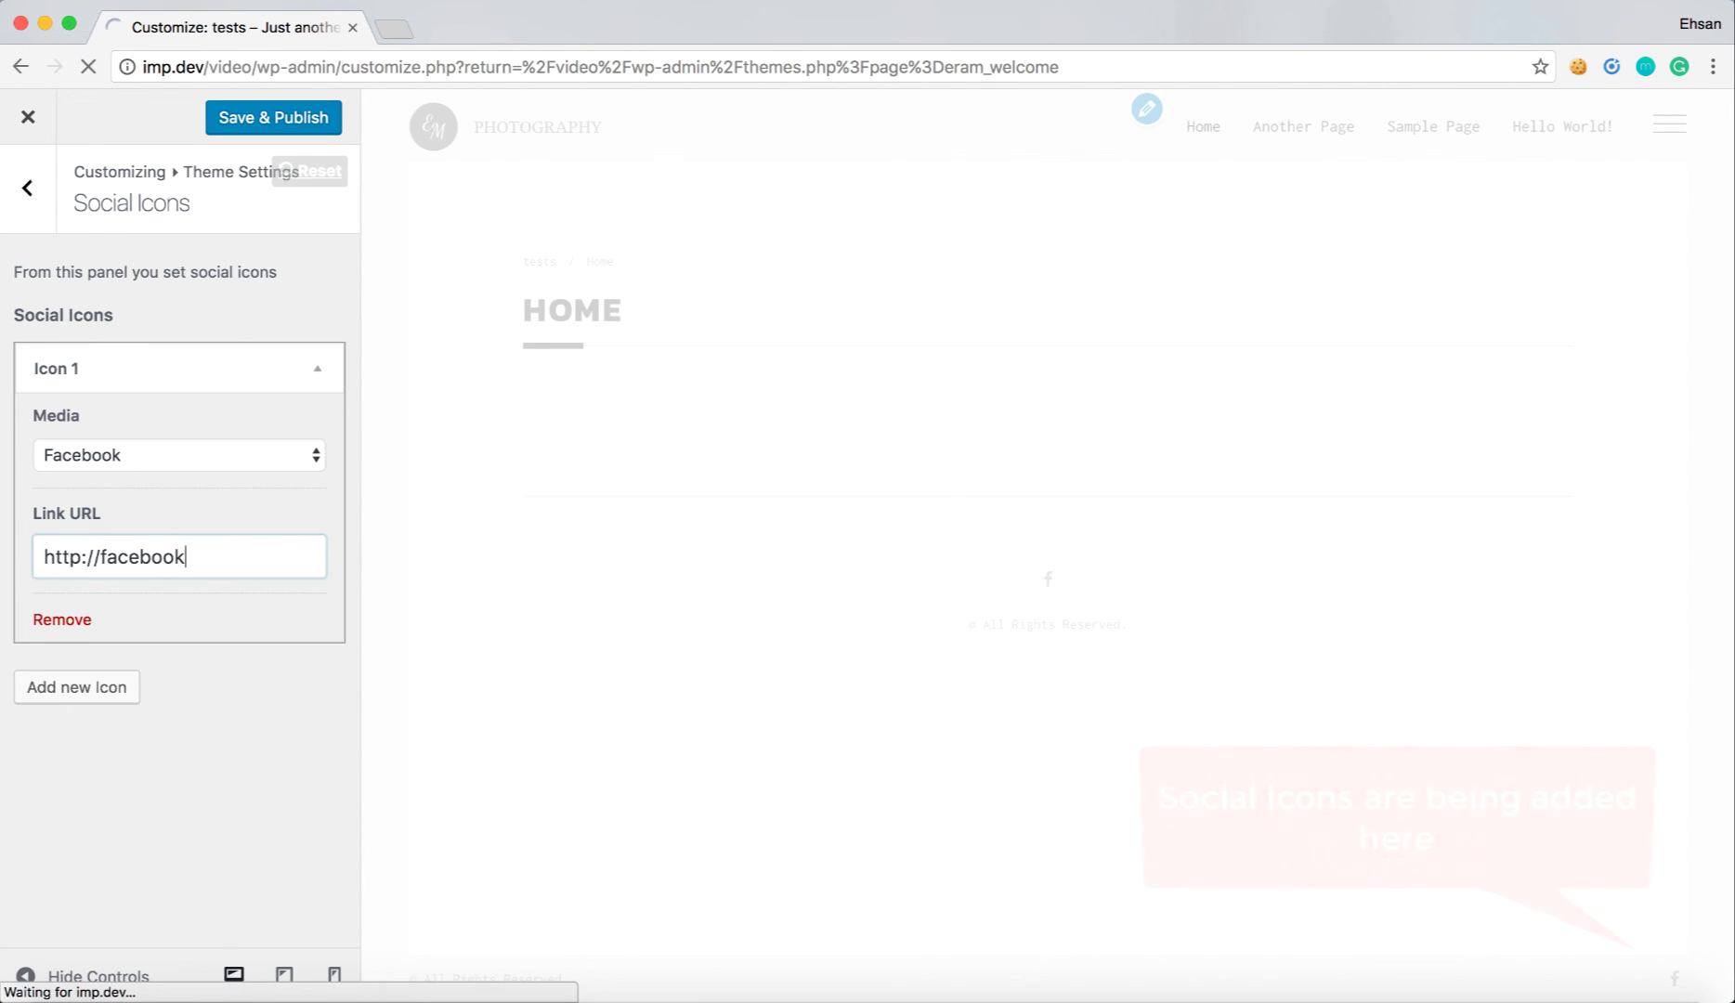
text(.com/user)
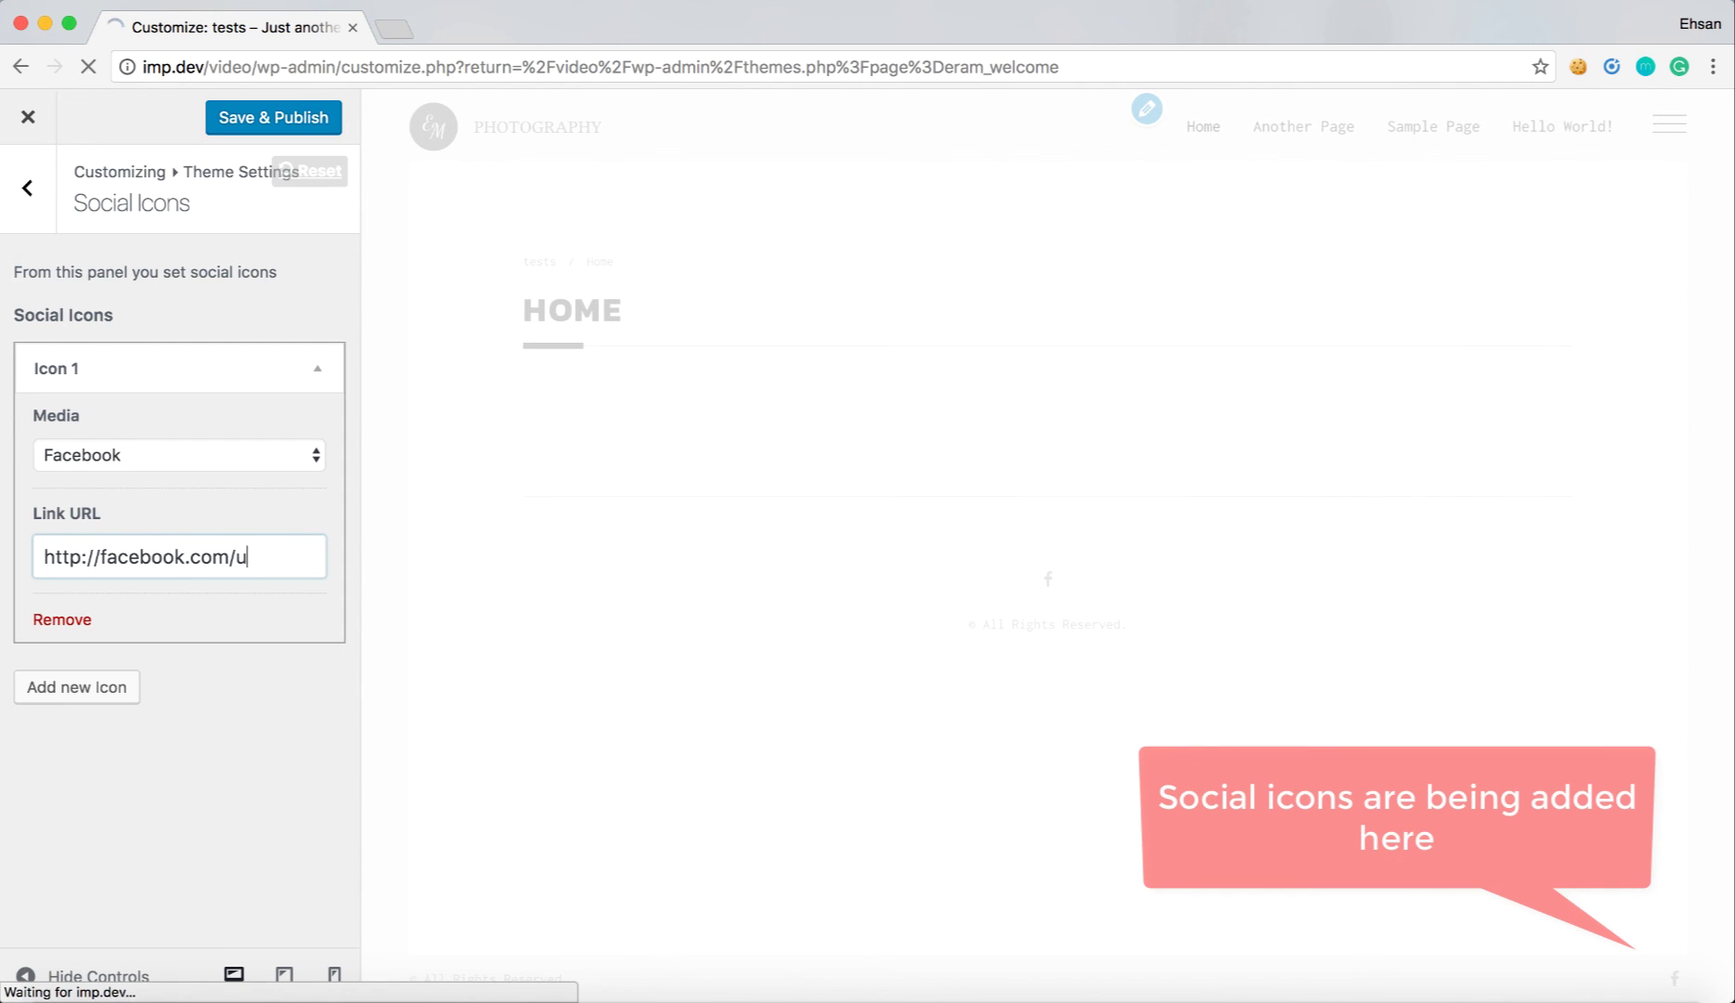
- Add a second social icon and set its media to Twitter
click(71, 688)
click(200, 763)
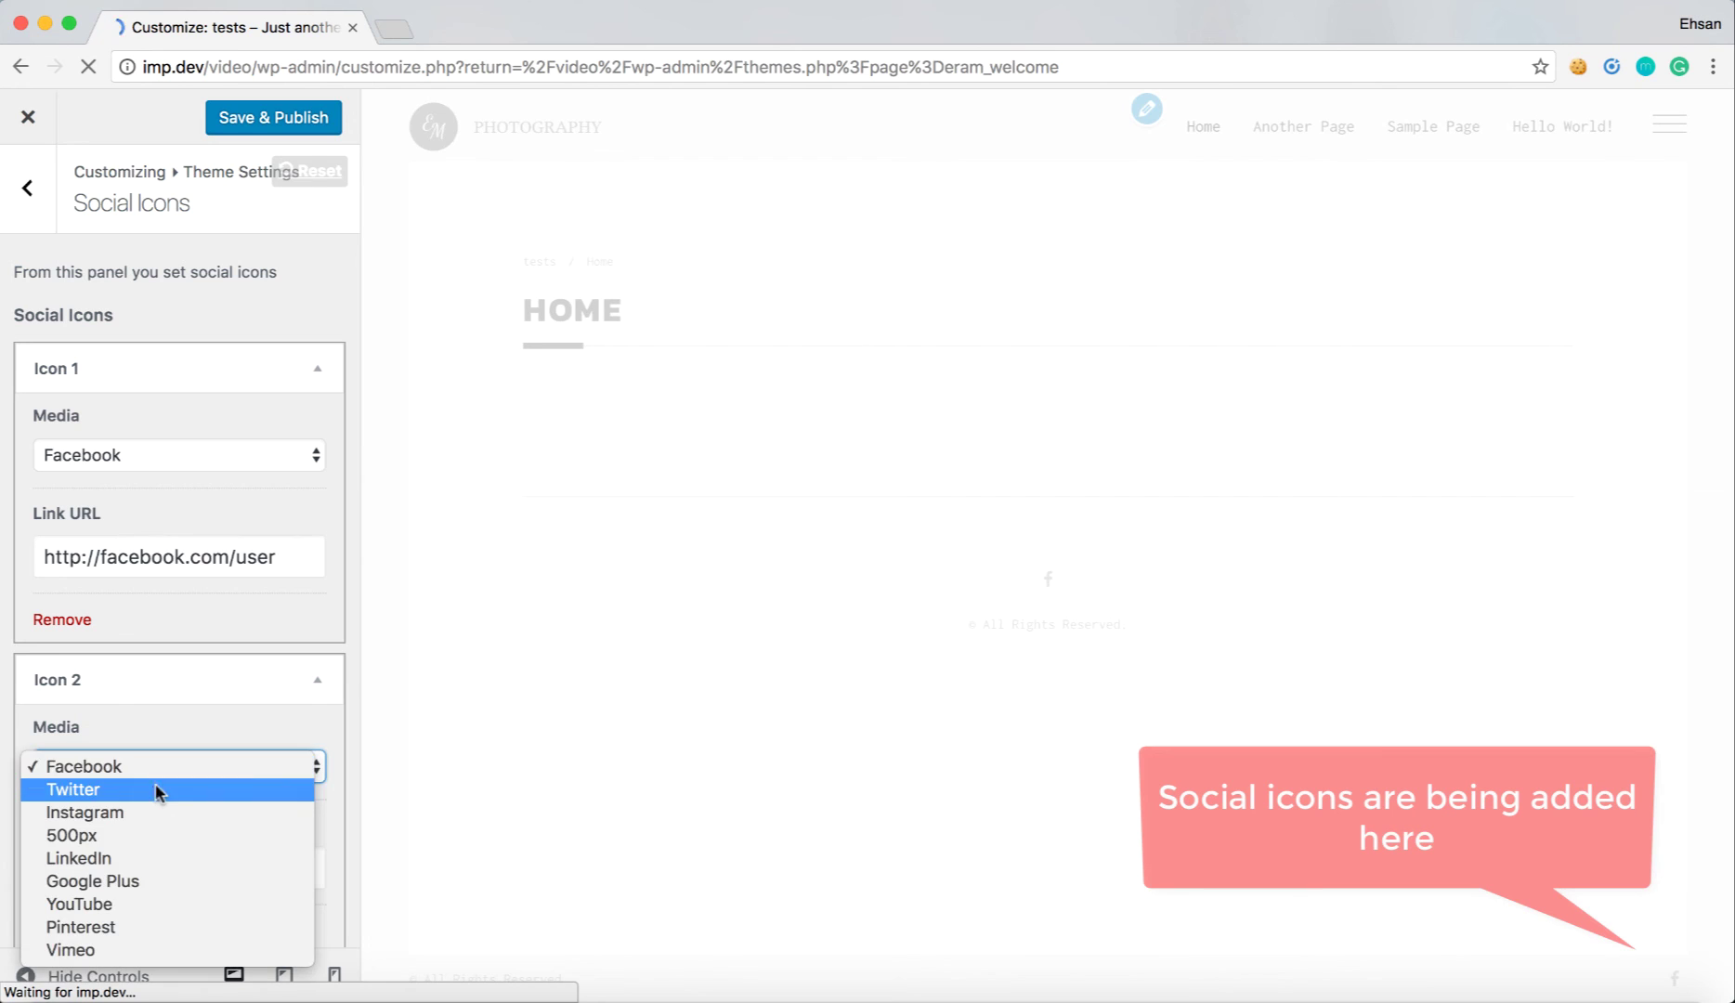
click(144, 799)
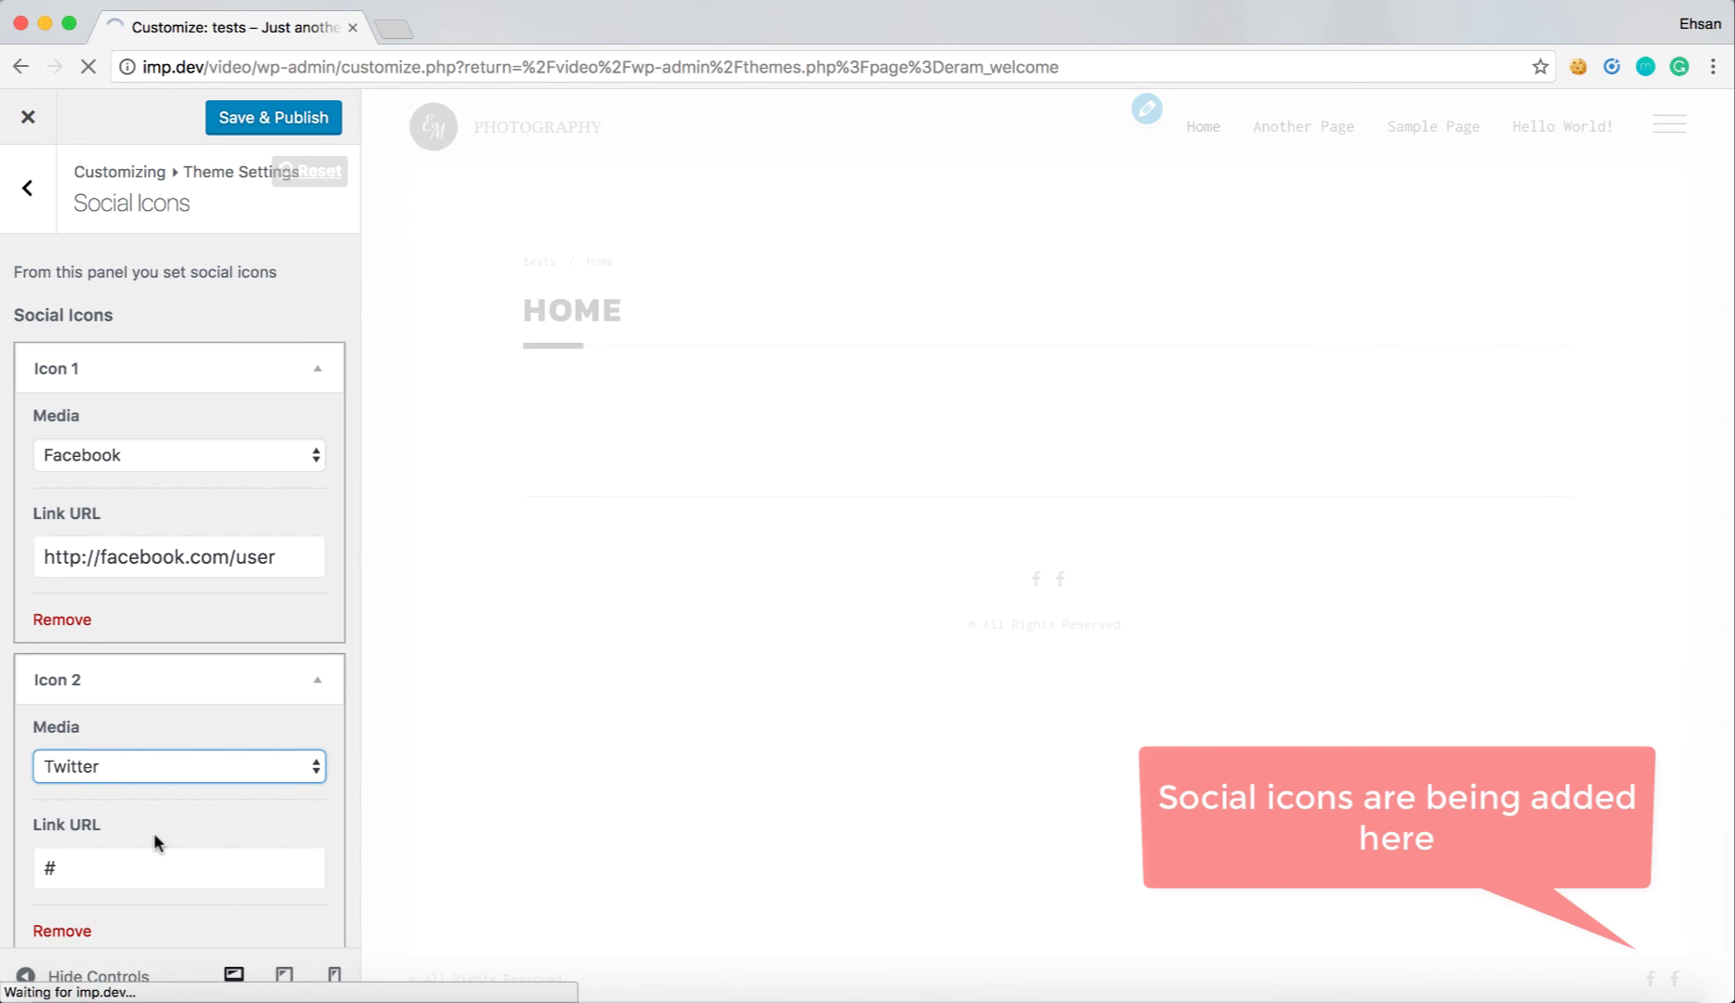
- Add a third social icon and set its media to 500px
scroll(154, 832, down, 2)
click(97, 878)
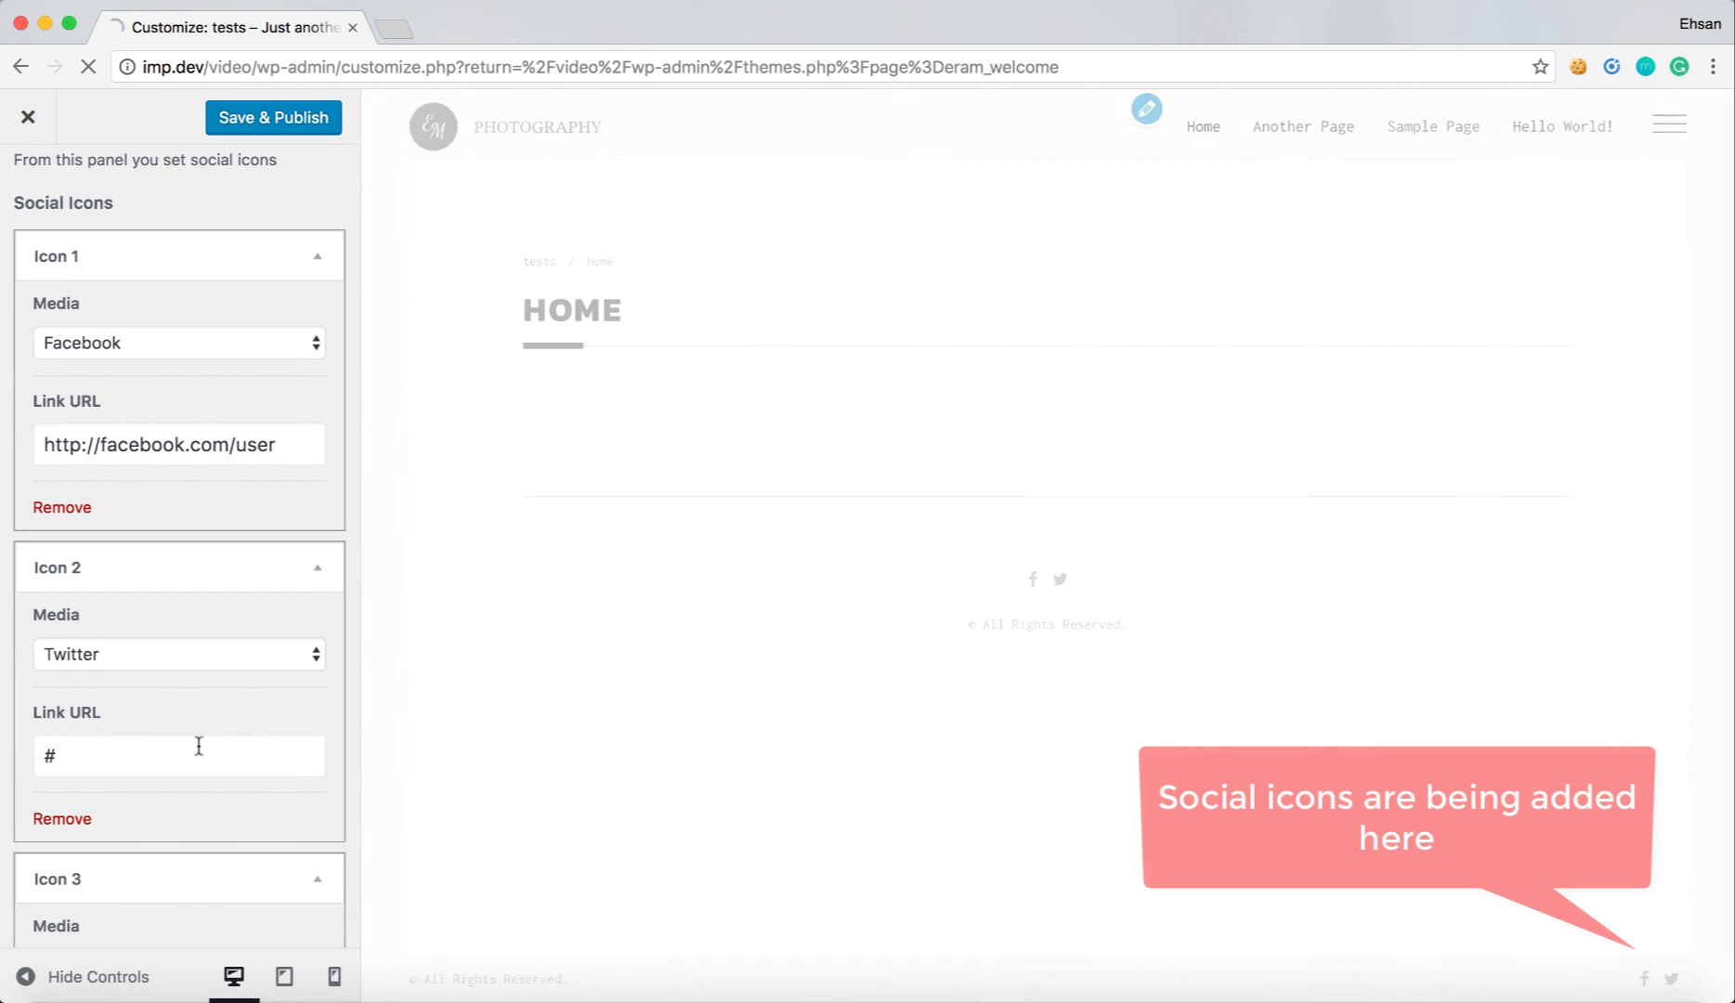
scroll(207, 727, down, 2)
scroll(208, 727, down, 3)
click(167, 715)
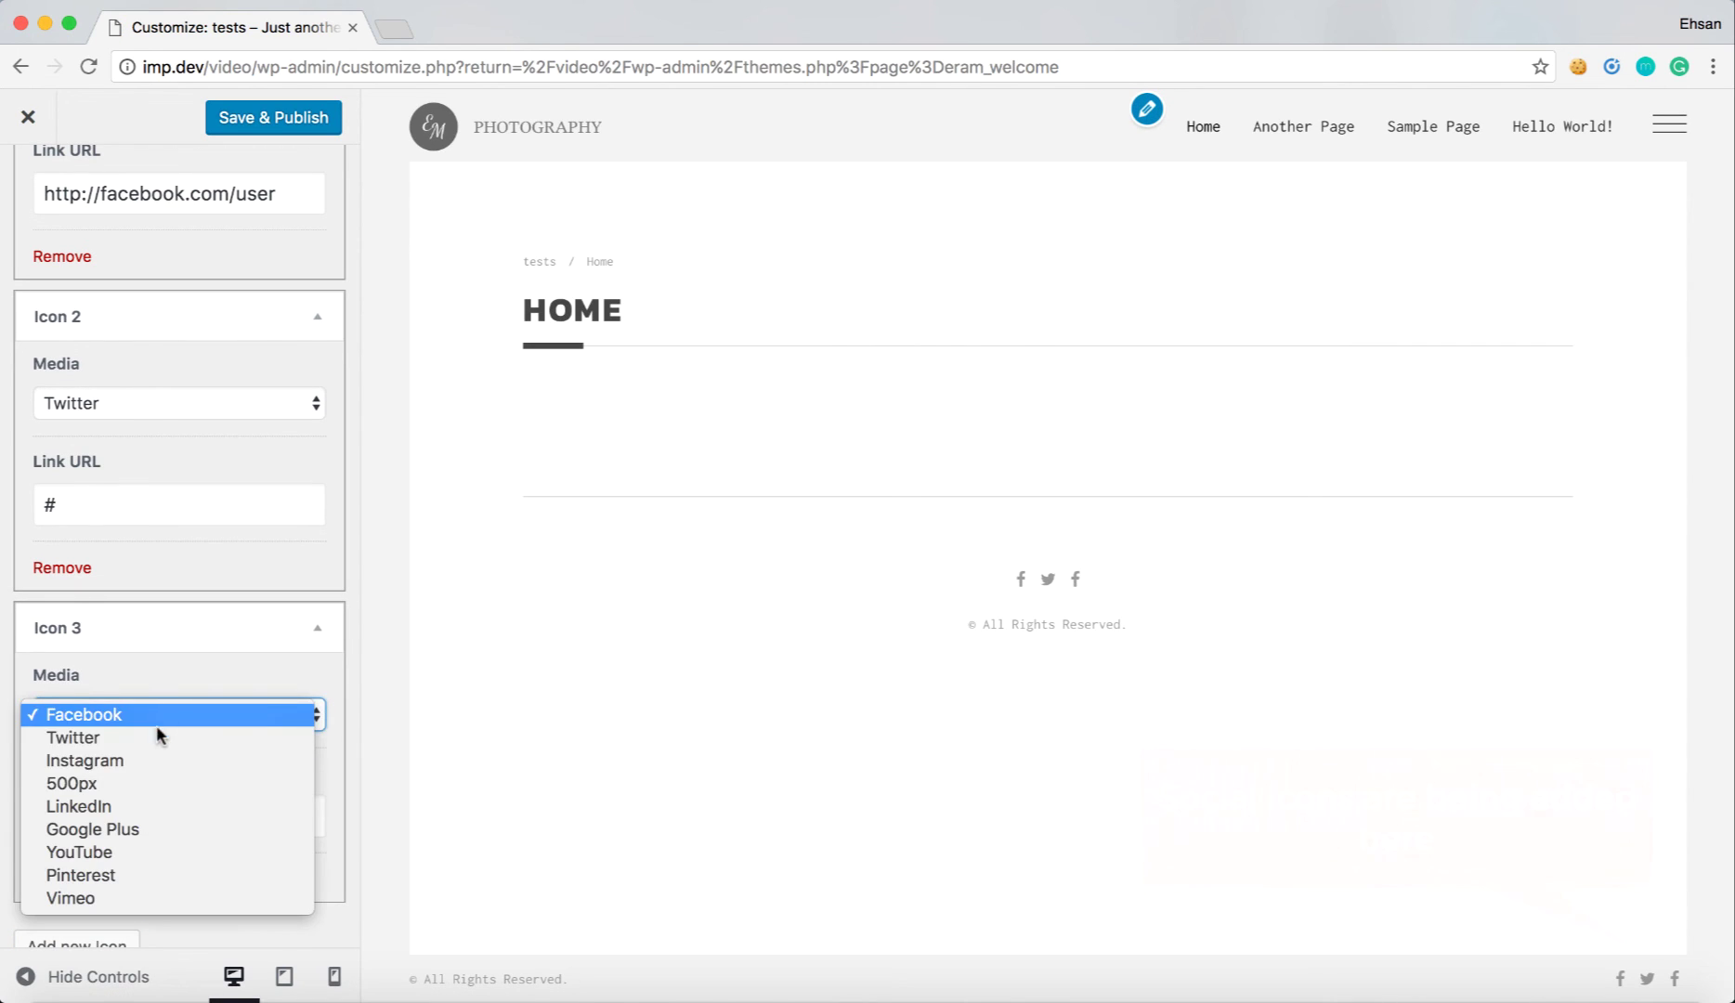
click(90, 782)
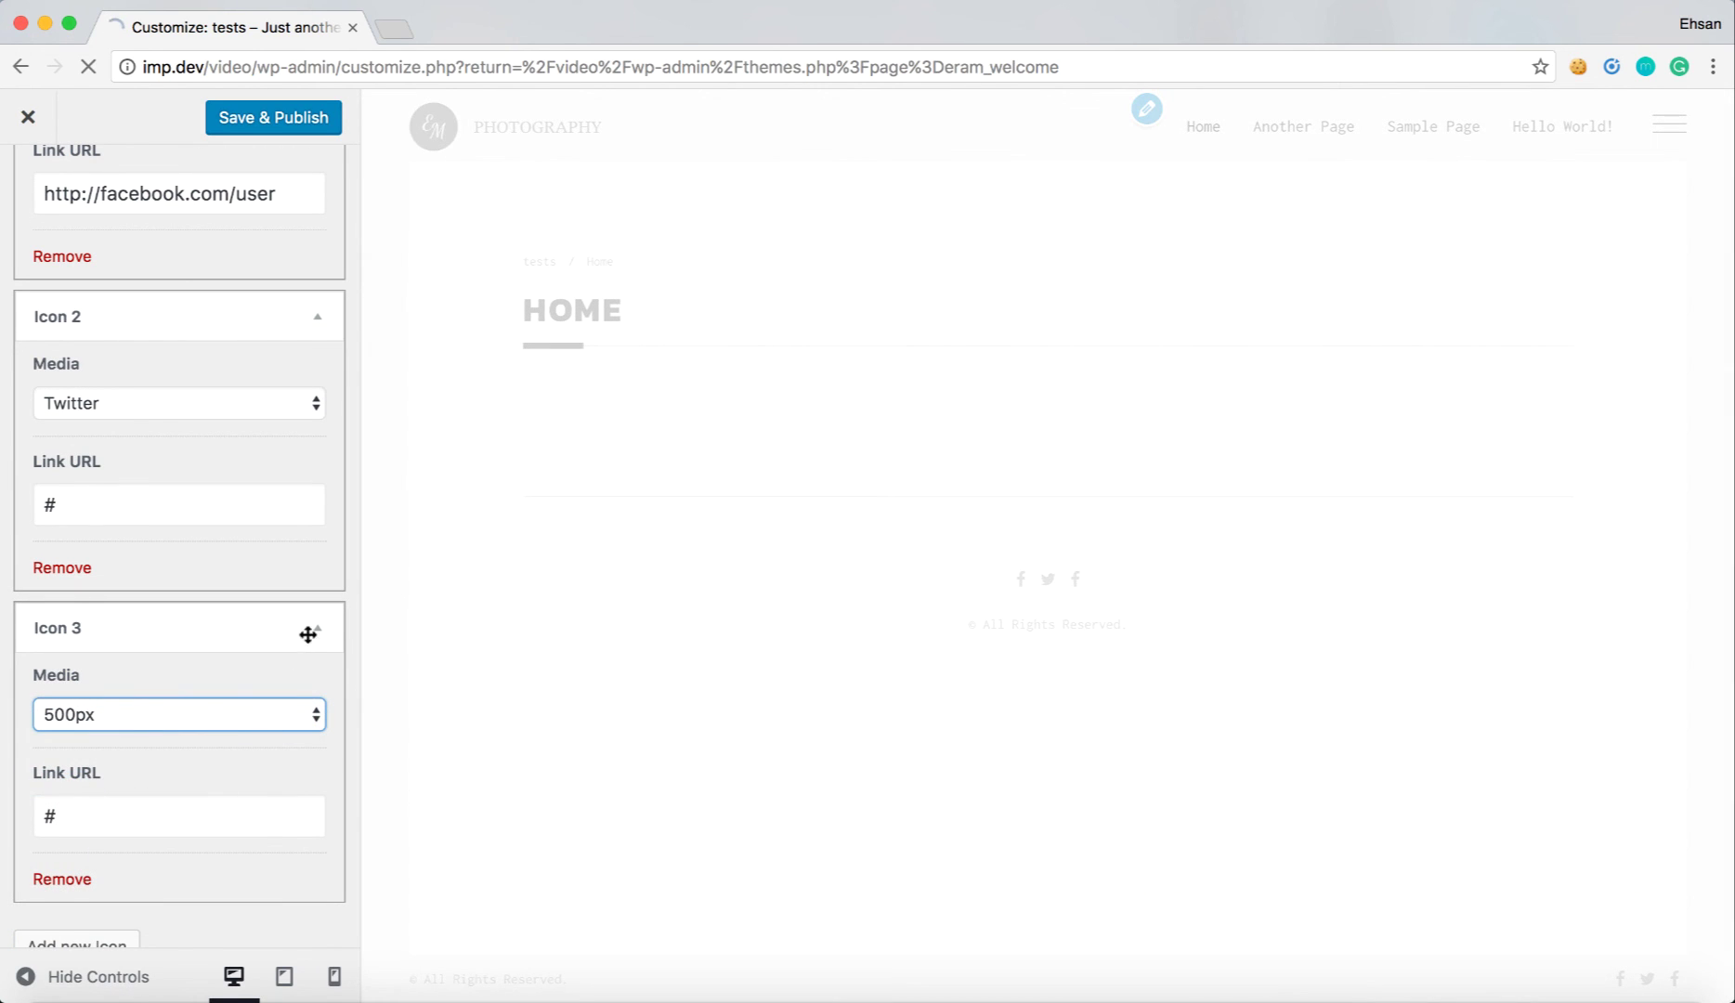
- Collapse the first three icon entries, then add a fourth social icon for Pinterest and select its link URL for editing
click(316, 629)
click(320, 517)
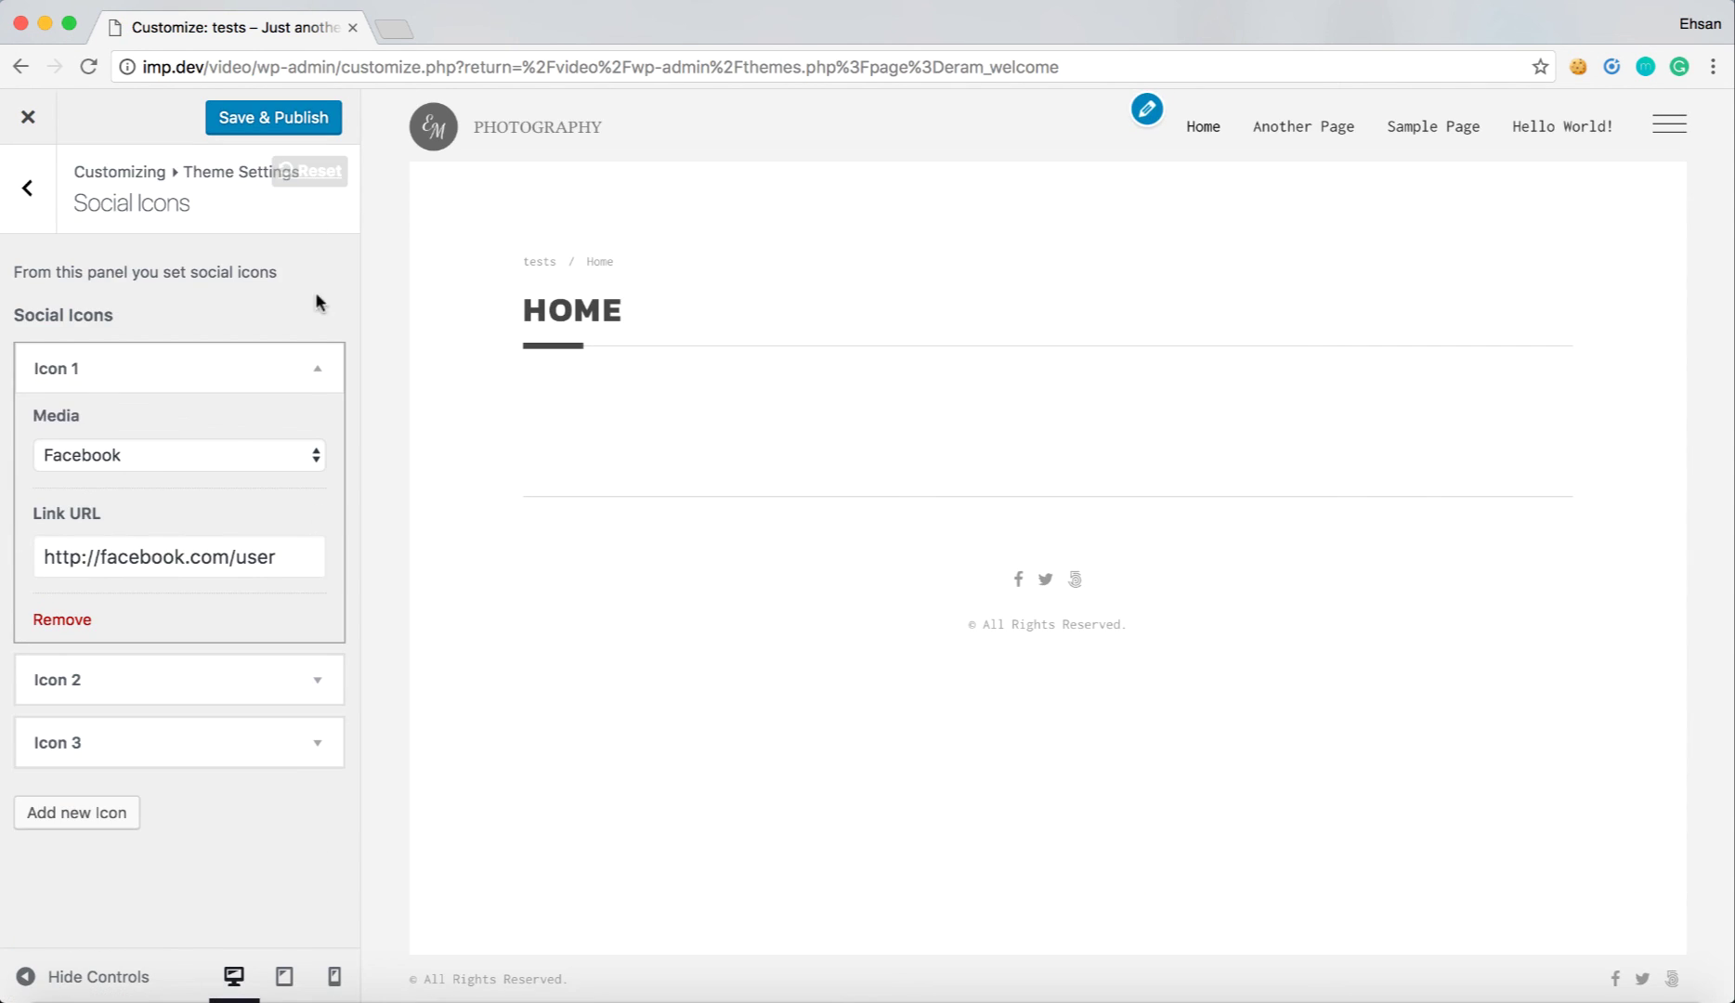
click(318, 369)
click(110, 565)
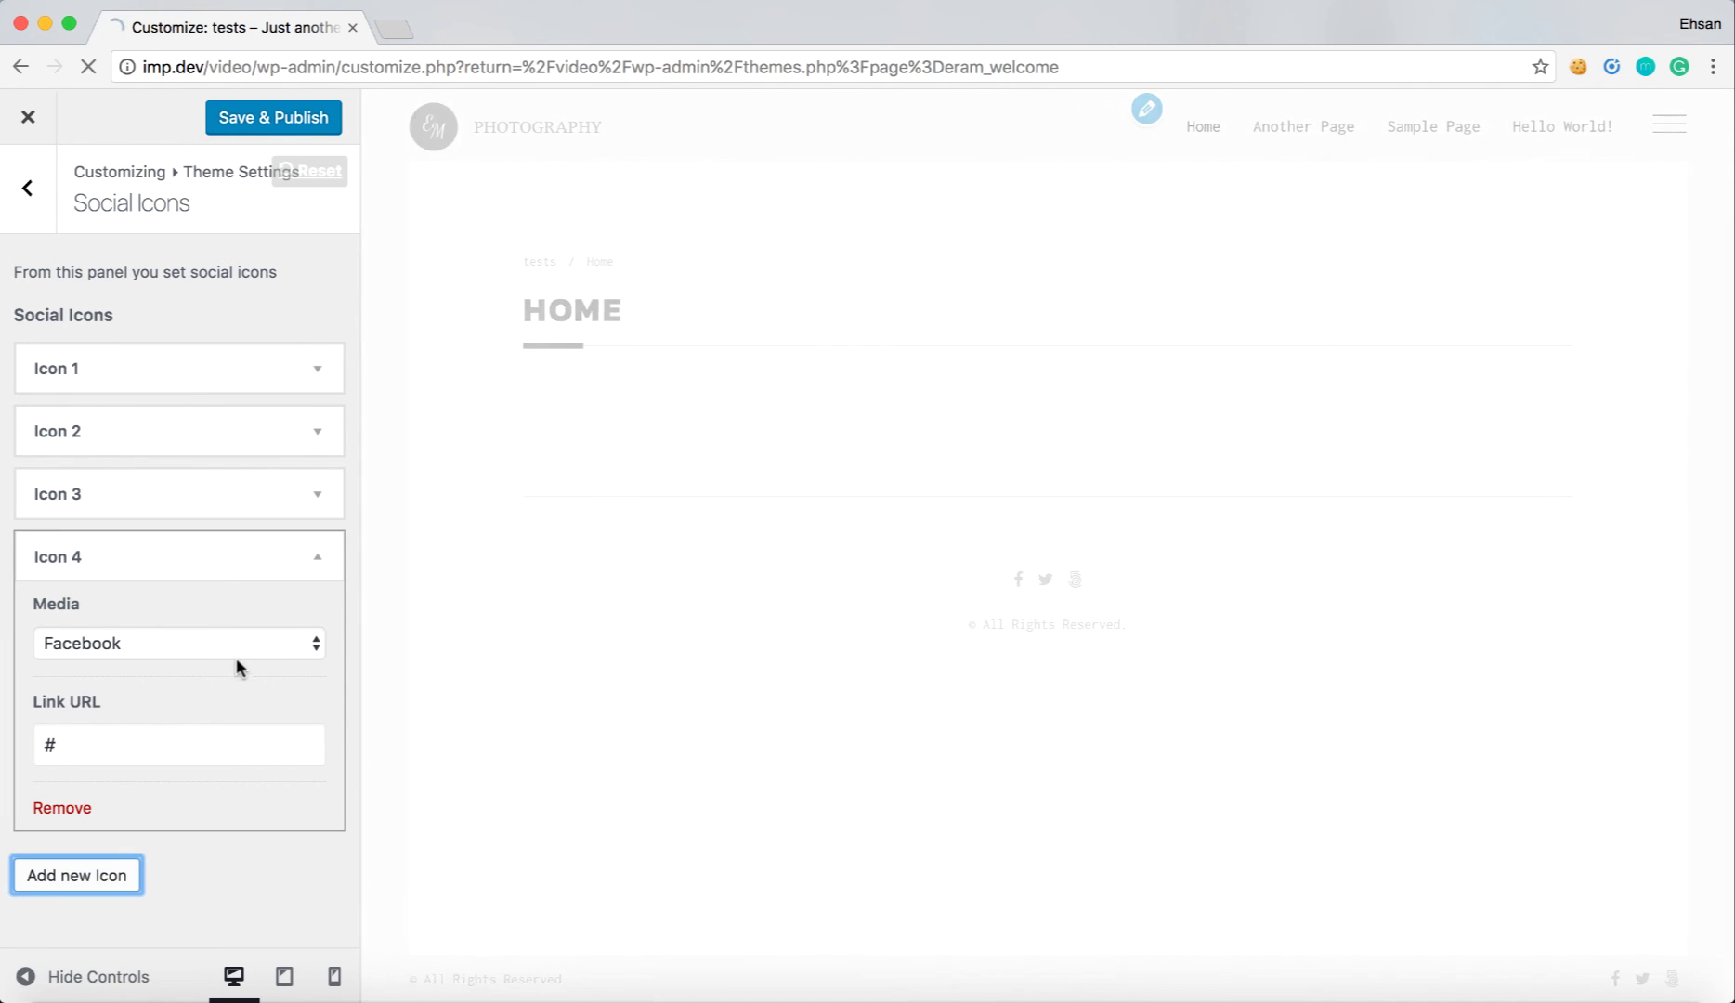
click(269, 643)
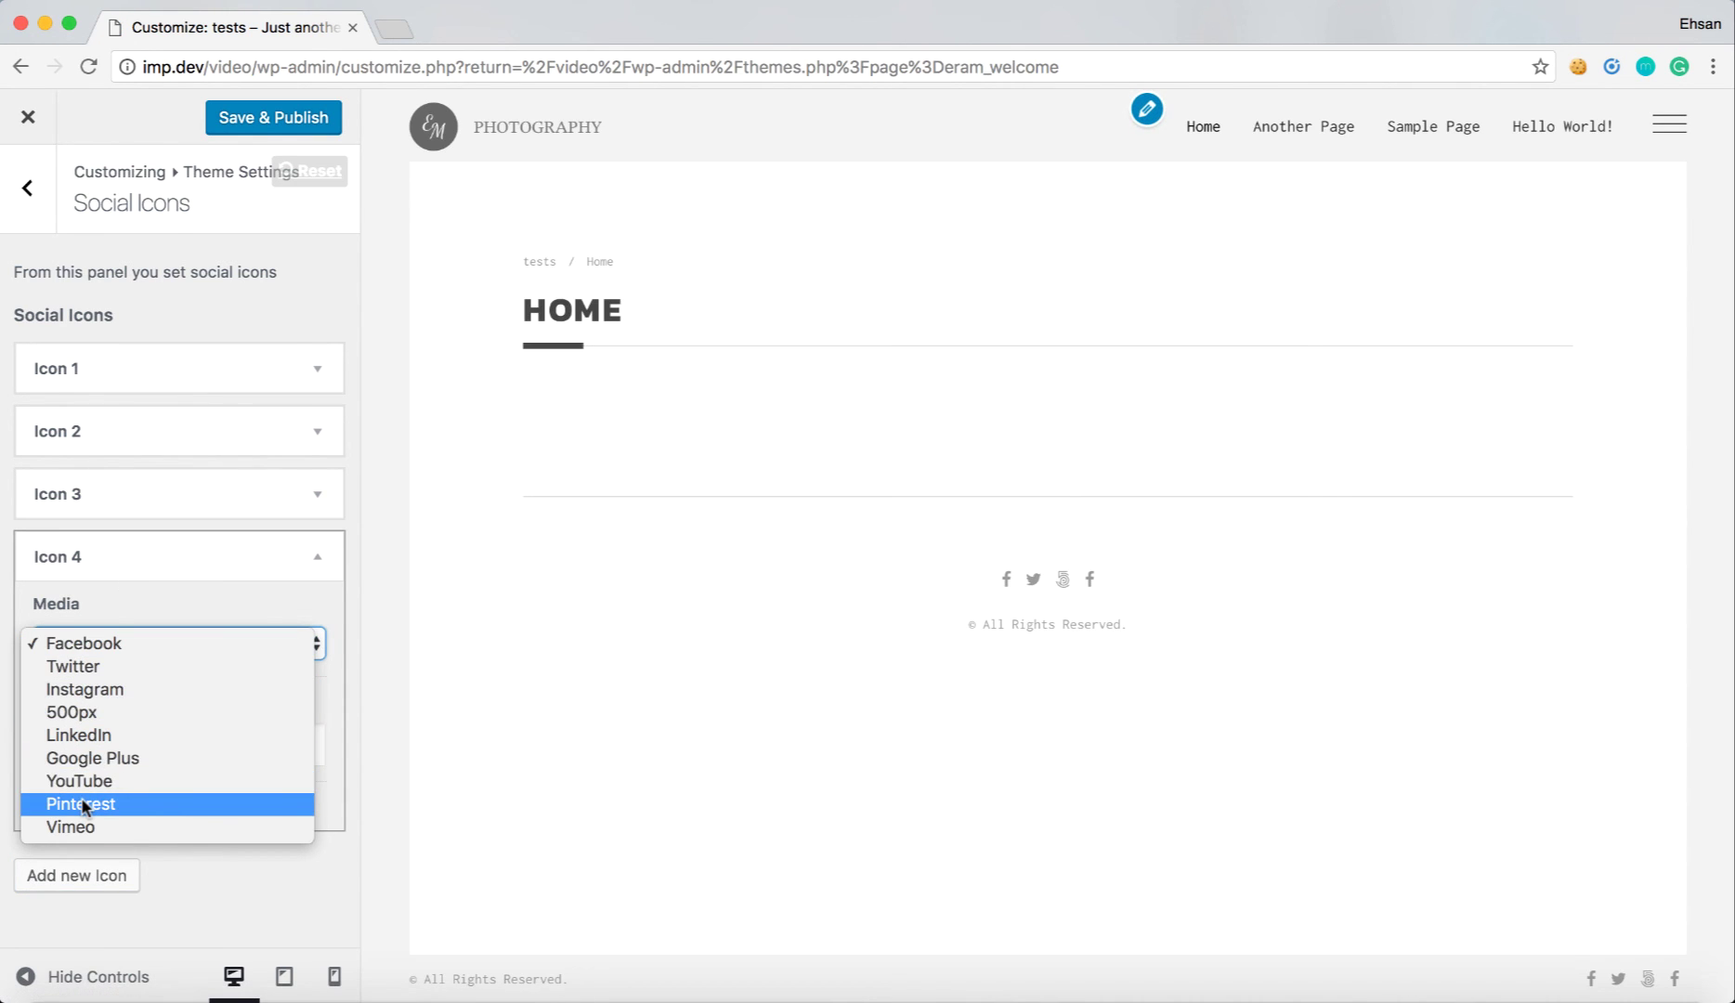
click(88, 804)
click(129, 748)
double_click(130, 748)
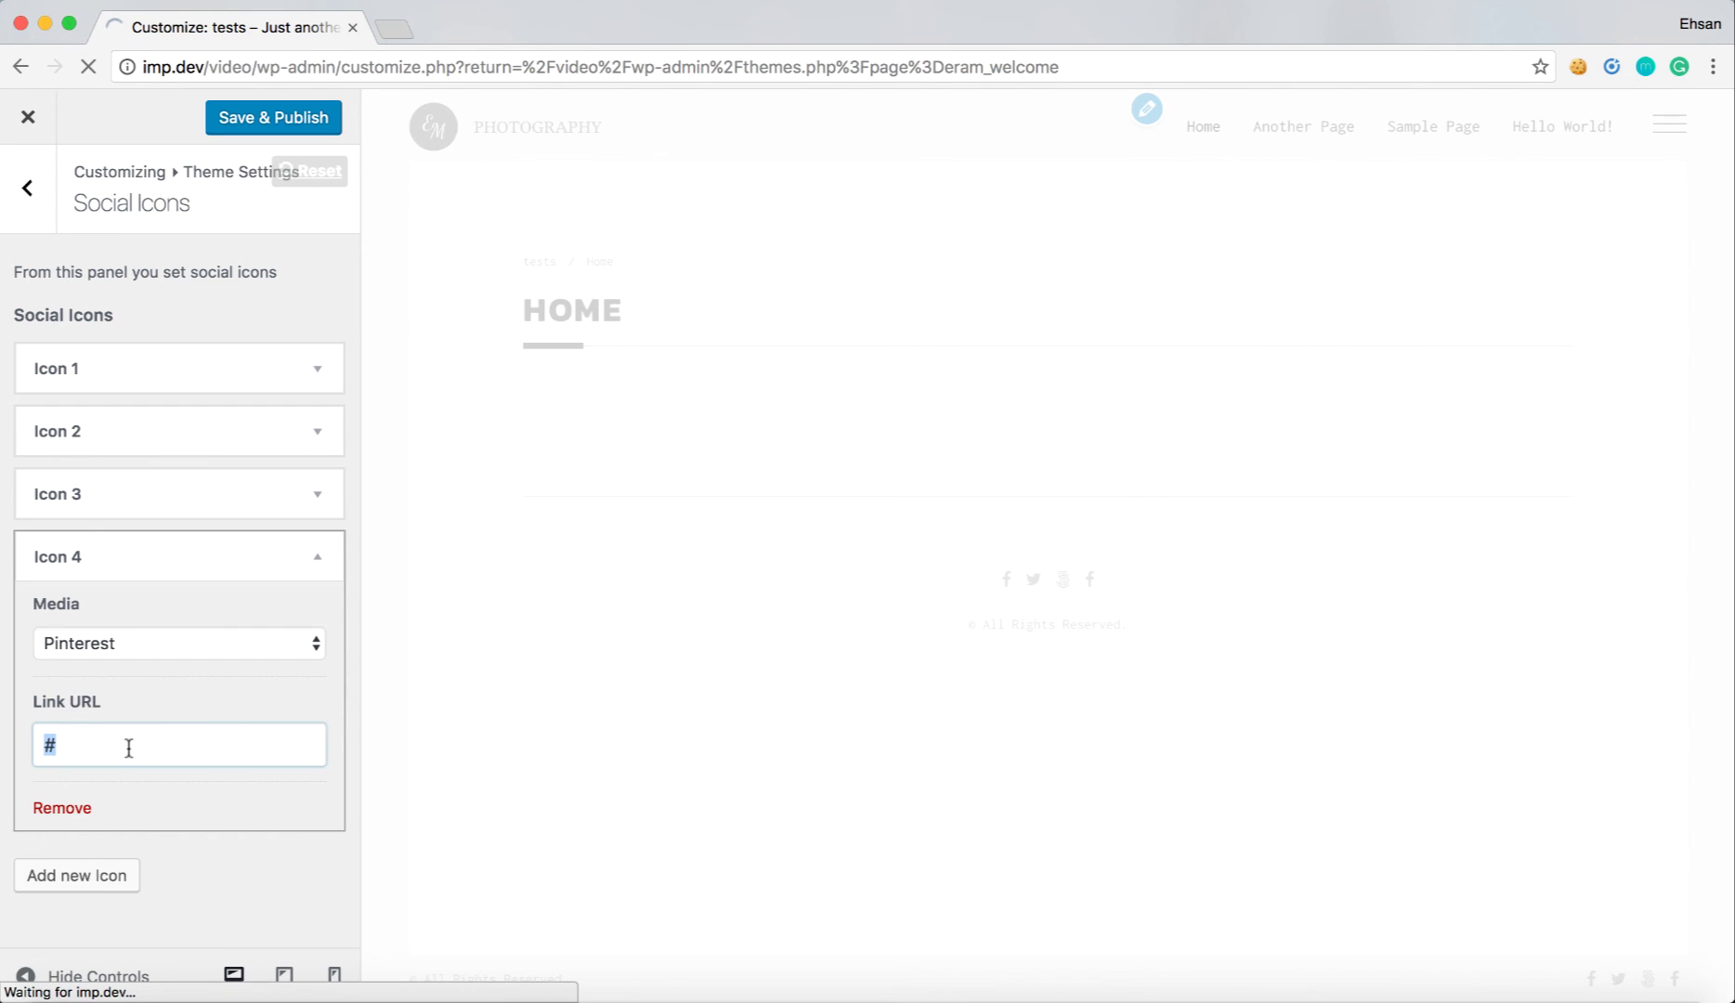